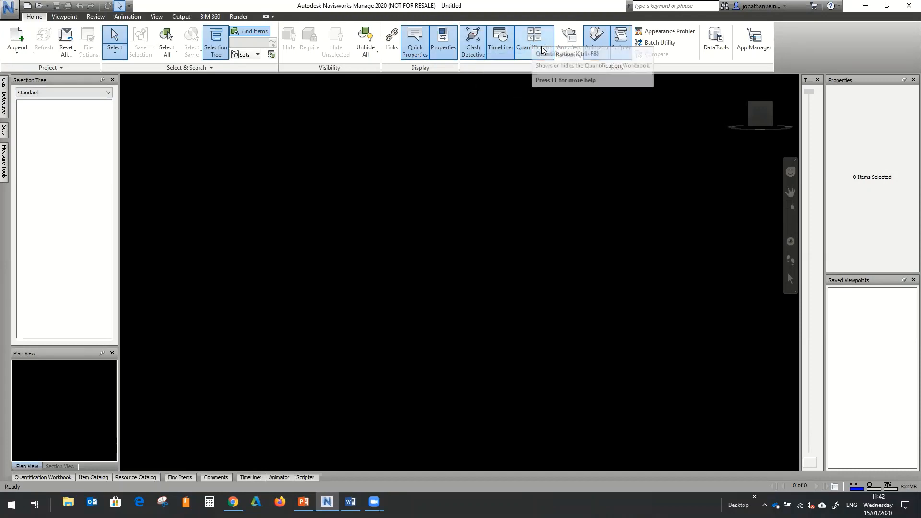
Step: Open the HS CLASH MODEL file set from the Navisworks folder, ignoring all unresolved external references
click(9, 9)
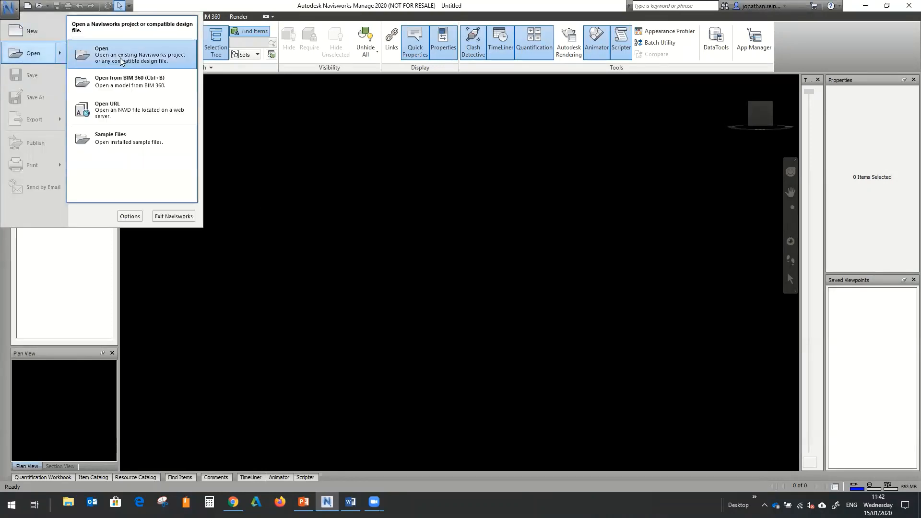
click(508, 166)
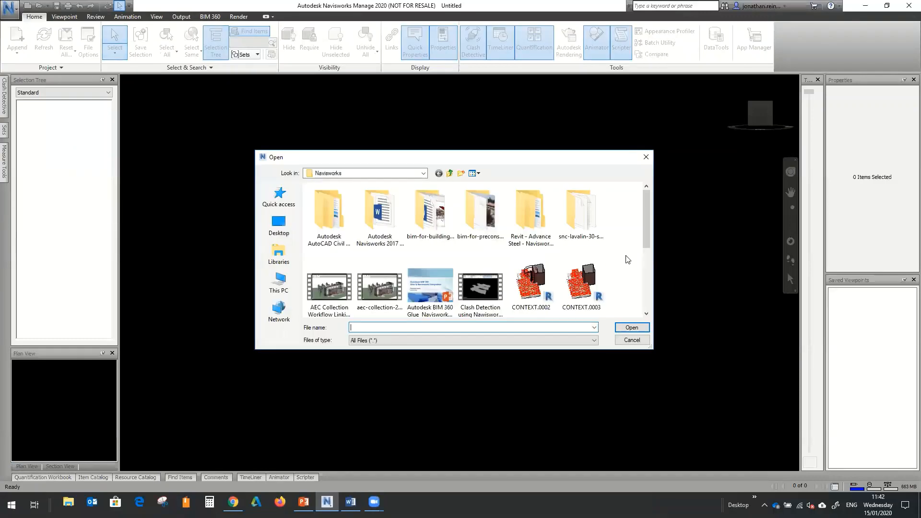
scroll(629, 262, down, 3)
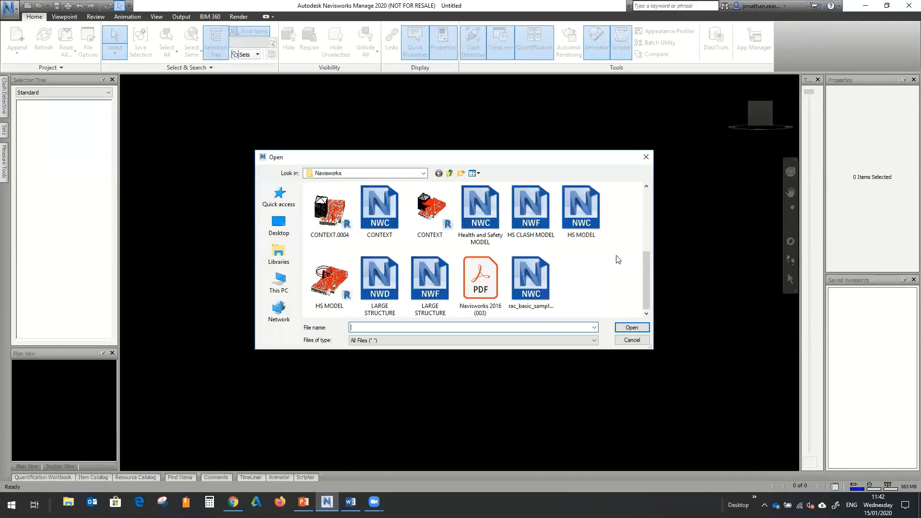
click(530, 211)
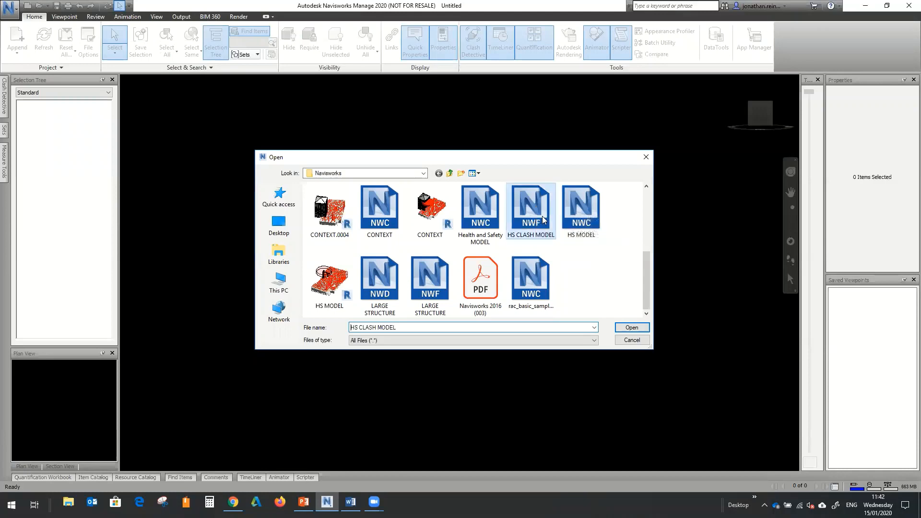
click(631, 328)
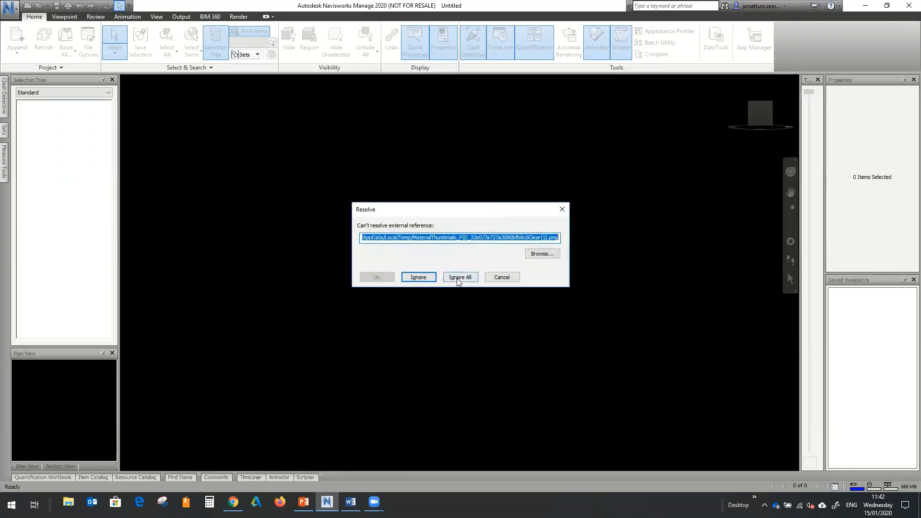
click(459, 277)
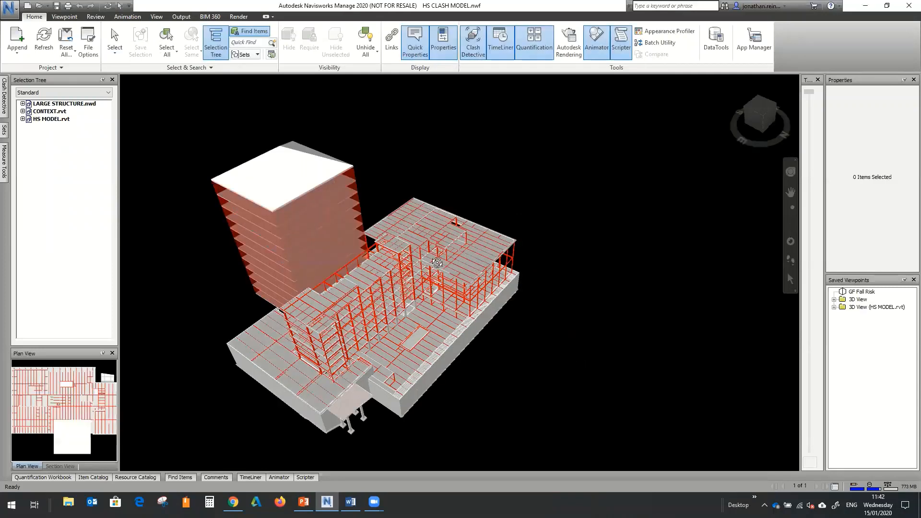
shift+middle_drag(564, 329, 588, 316)
scroll(375, 315, up, 4)
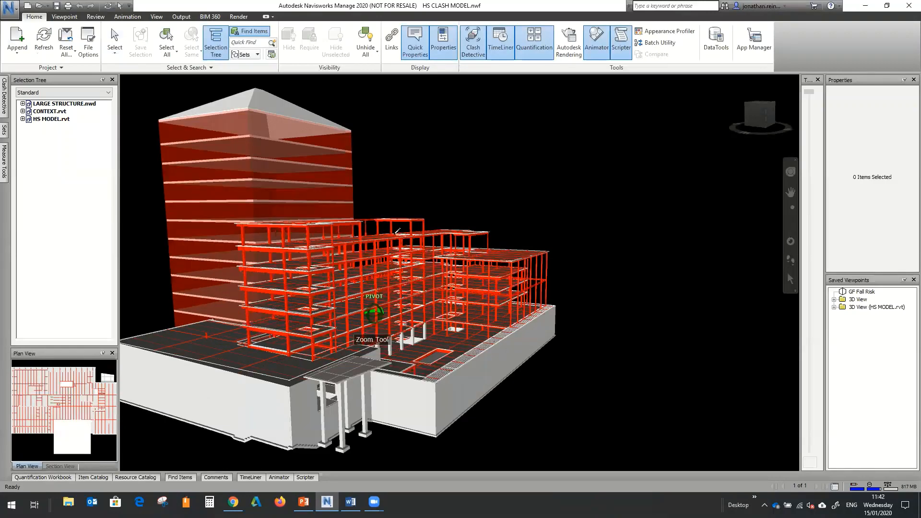
scroll(341, 251, up, 4)
click(9, 12)
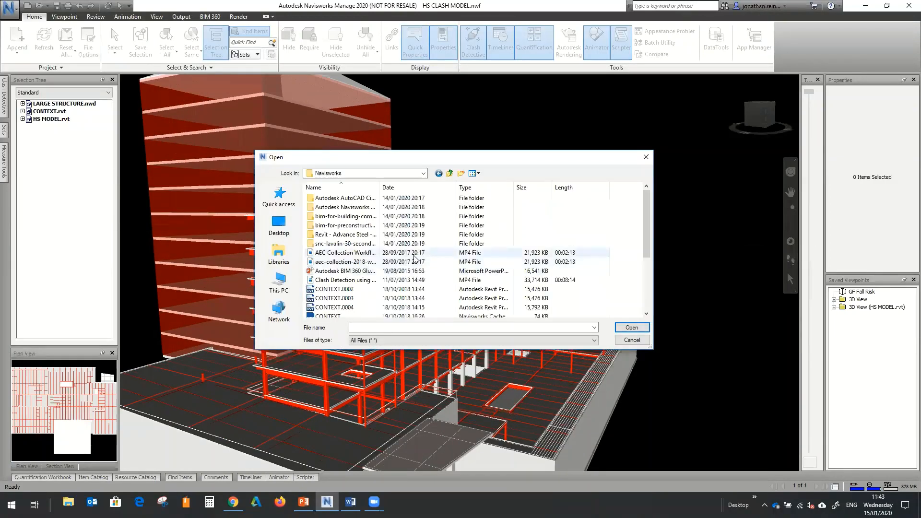
scroll(416, 255, down, 4)
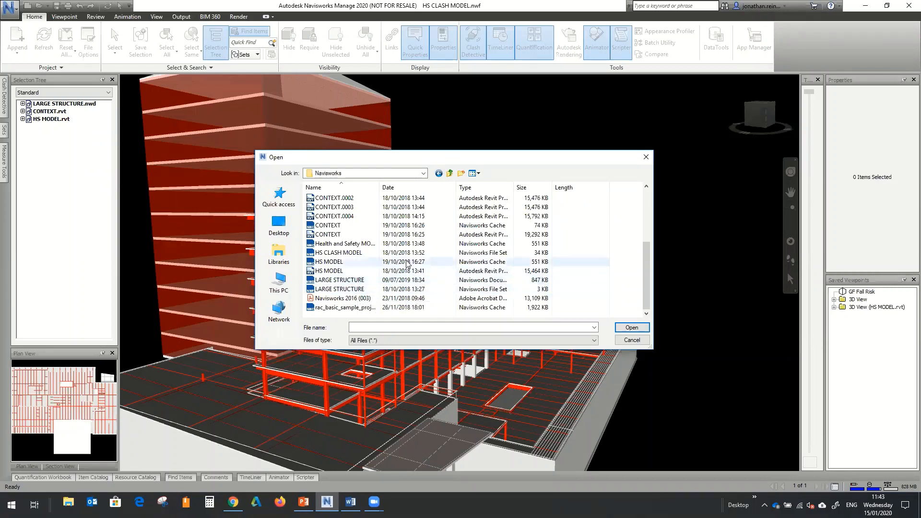
click(632, 341)
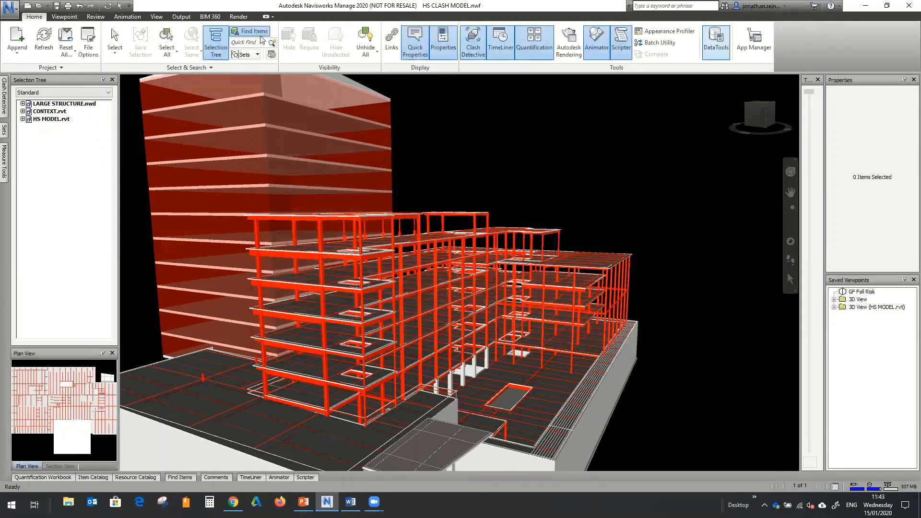
click(52, 119)
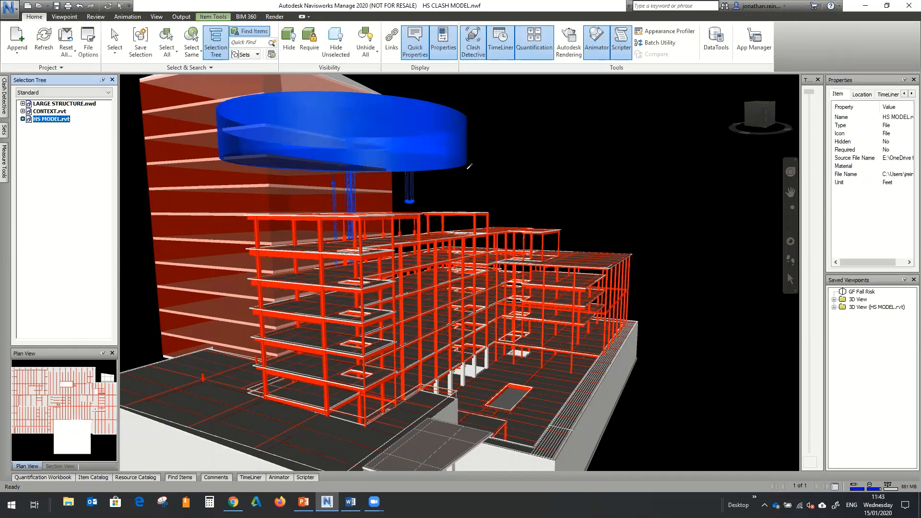
scroll(454, 257, up, 1)
click(13, 54)
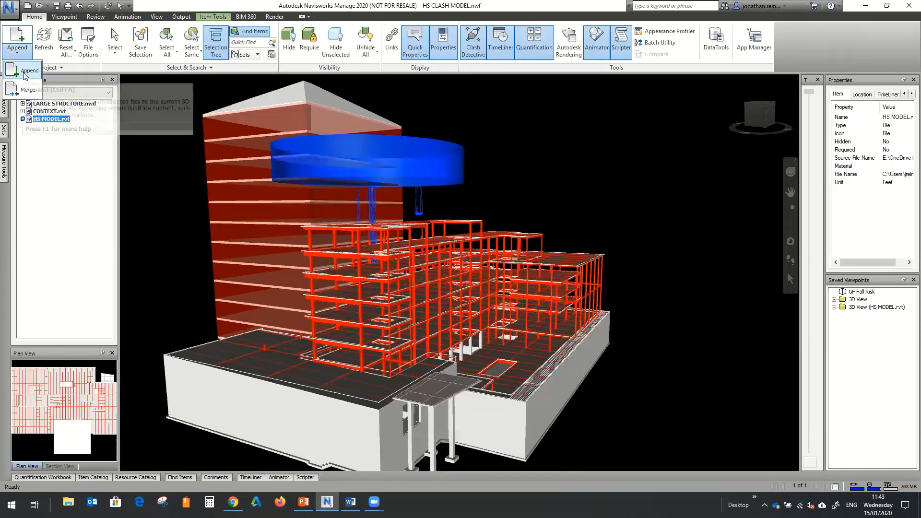
click(22, 74)
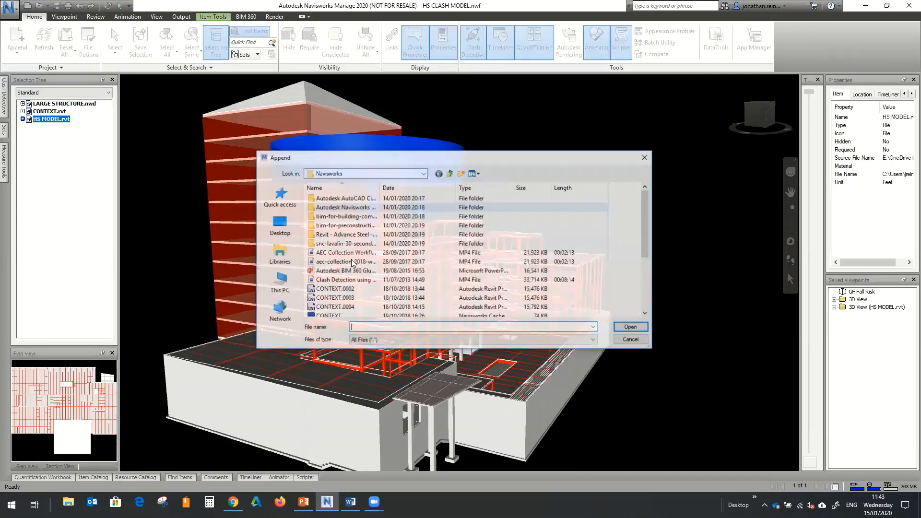
scroll(449, 272, down, 4)
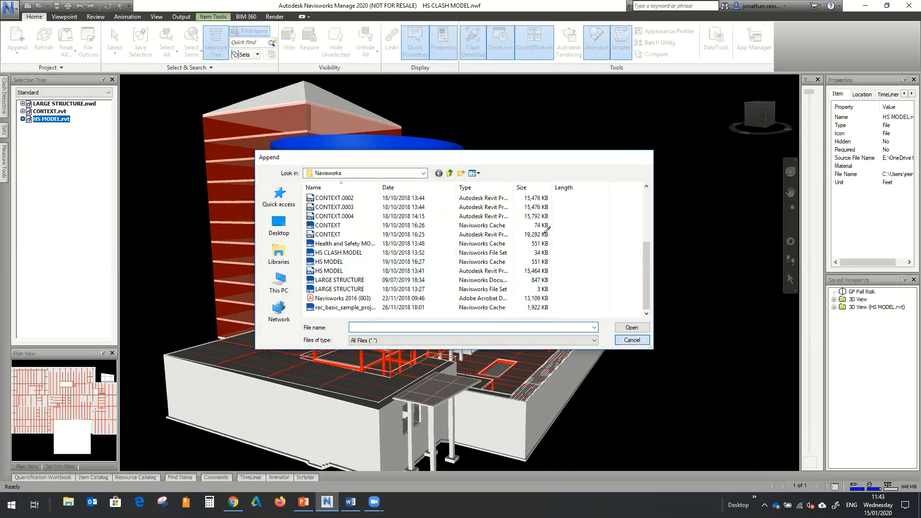
click(633, 340)
Step: Highlight each of the three source files in turn, and select LARGE STRUCTURE.nwd, CONTEXT.rvt and HS MODEL.rvt together
mouse_move(652, 175)
shift+middle_down()
mouse_move(540, 179)
mouse_move(562, 222)
mouse_move(675, 197)
mouse_move(541, 136)
shift+middle_up()
shift+middle_drag(627, 236, 638, 213)
click(40, 139)
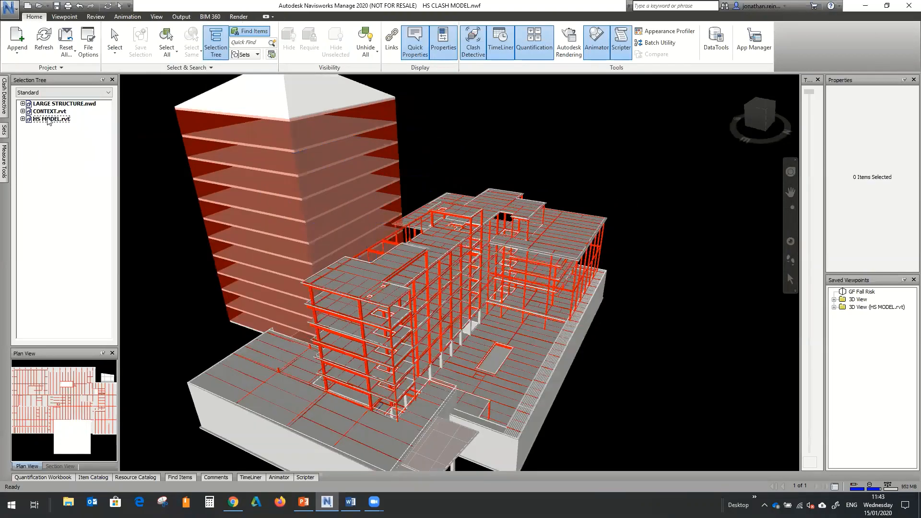
click(47, 119)
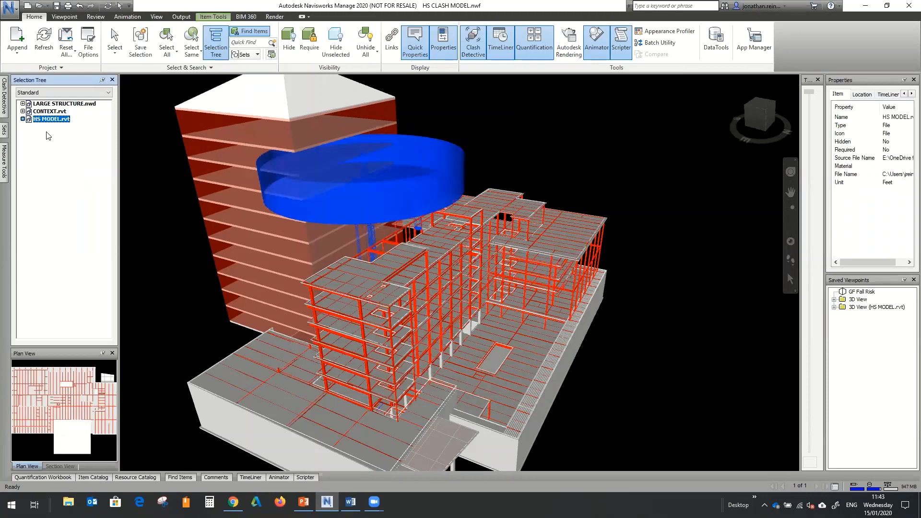
click(54, 105)
click(53, 112)
click(53, 119)
shift+click(59, 105)
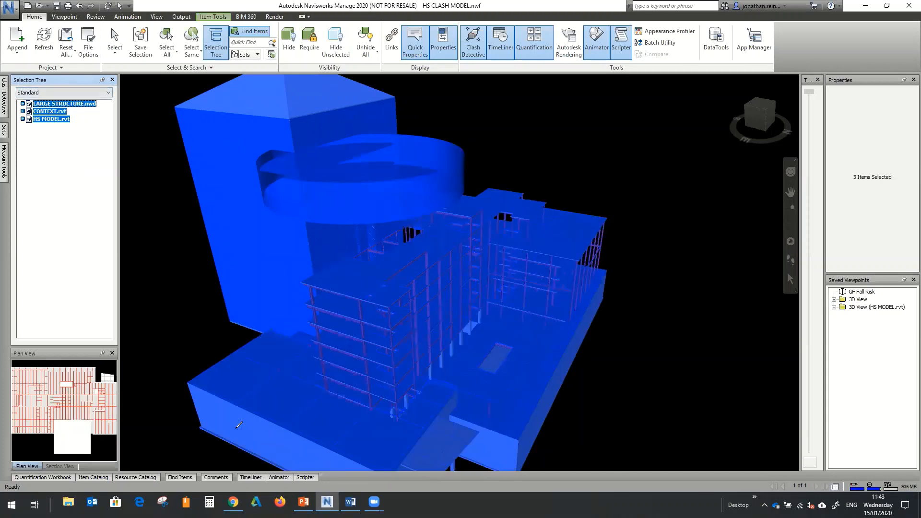
Step: Open Clash Detective and add a new clash test below Test 1
click(5, 106)
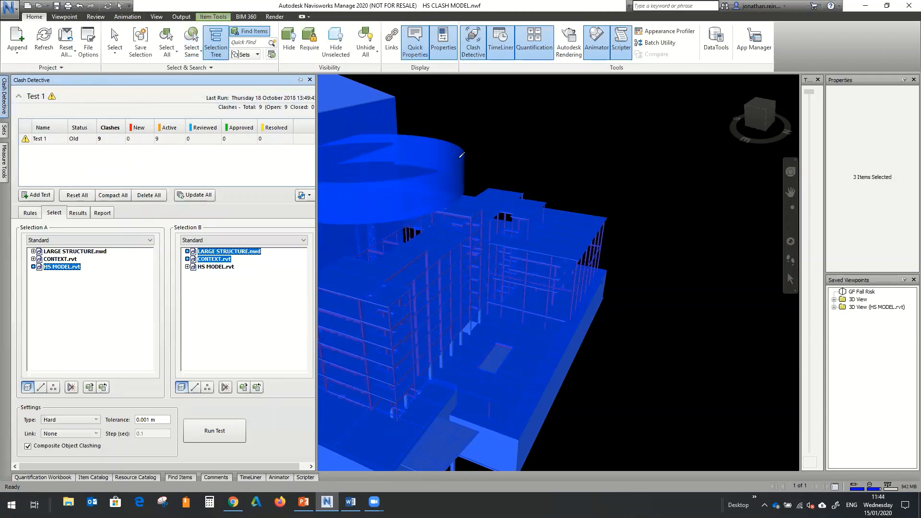
middle_drag(528, 181, 572, 208)
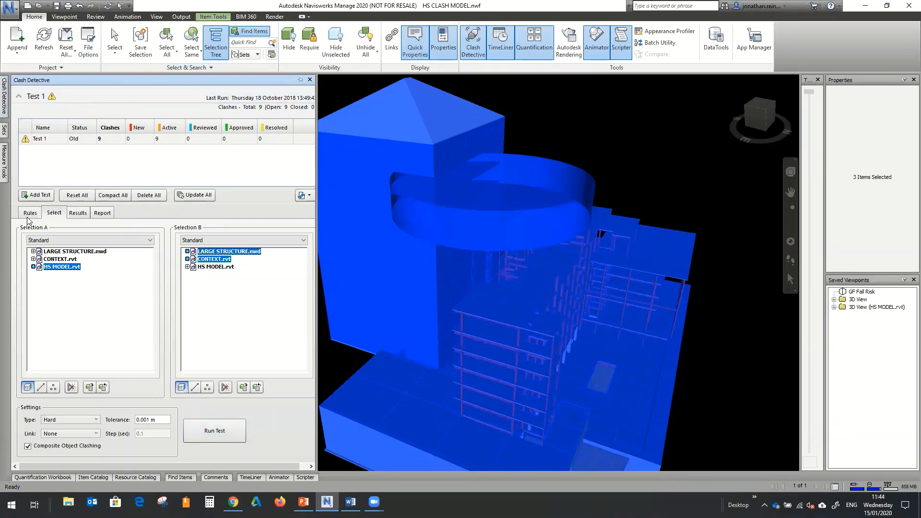
click(37, 195)
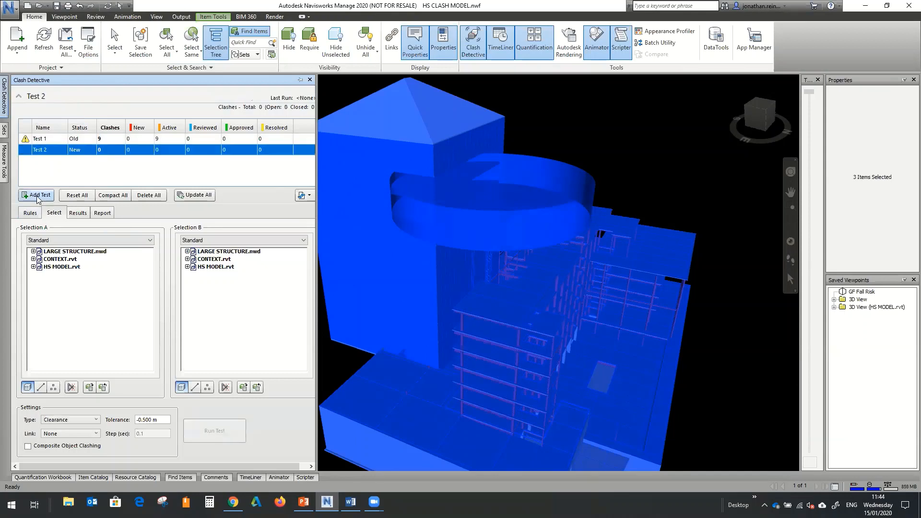
click(51, 140)
click(50, 151)
Step: Set HS MODEL.rvt as Selection A and LARGE STRUCTURE.nwd with CONTEXT.rvt as Selection B, and run the clearance test
click(89, 251)
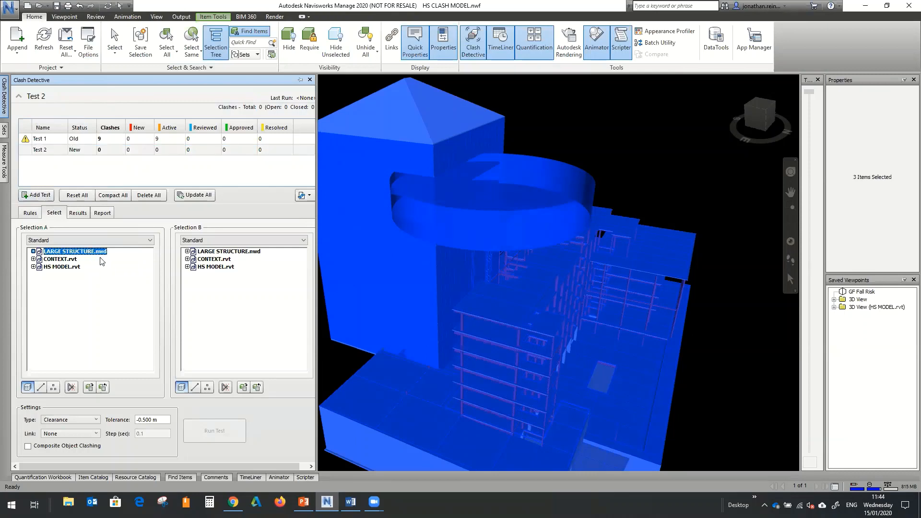
click(67, 267)
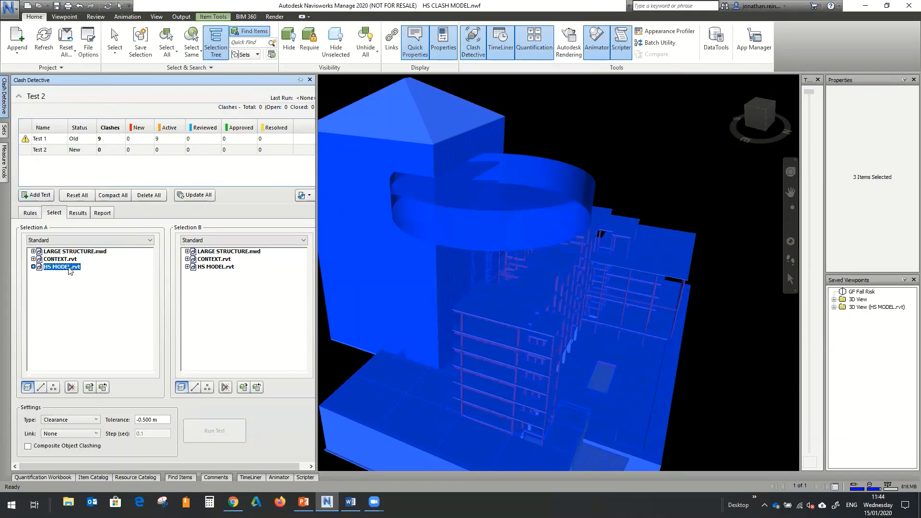
click(216, 260)
ctrl+click(230, 252)
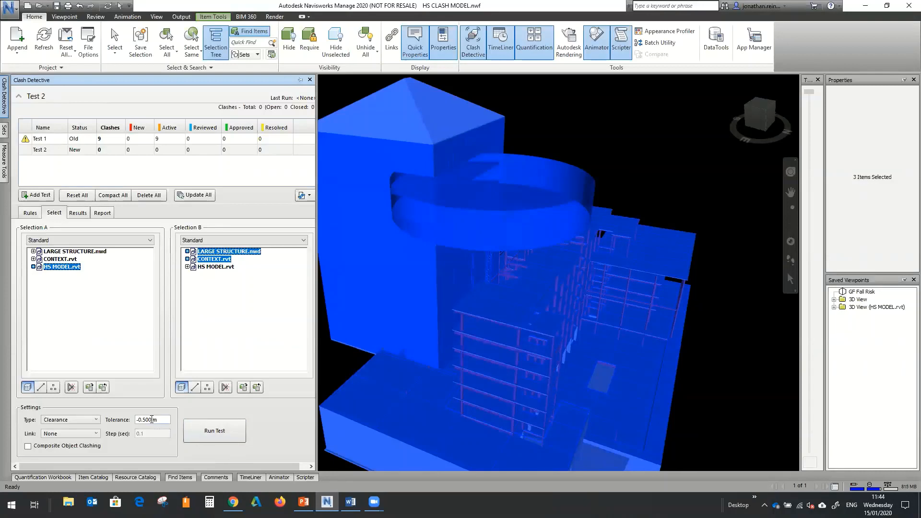
double_click(145, 420)
click(202, 433)
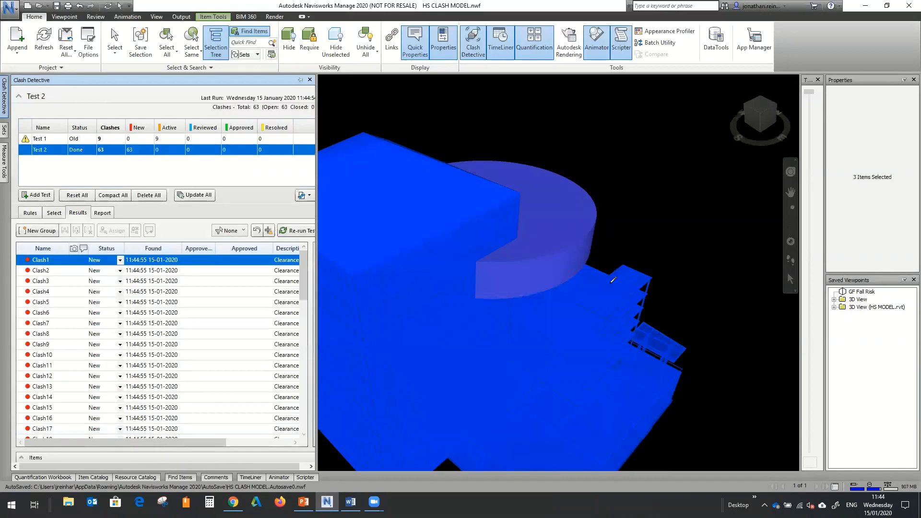
Step: Widen the Clash Detective window and review the Test 2 clashes down to the end of the results list
scroll(662, 259, down, 5)
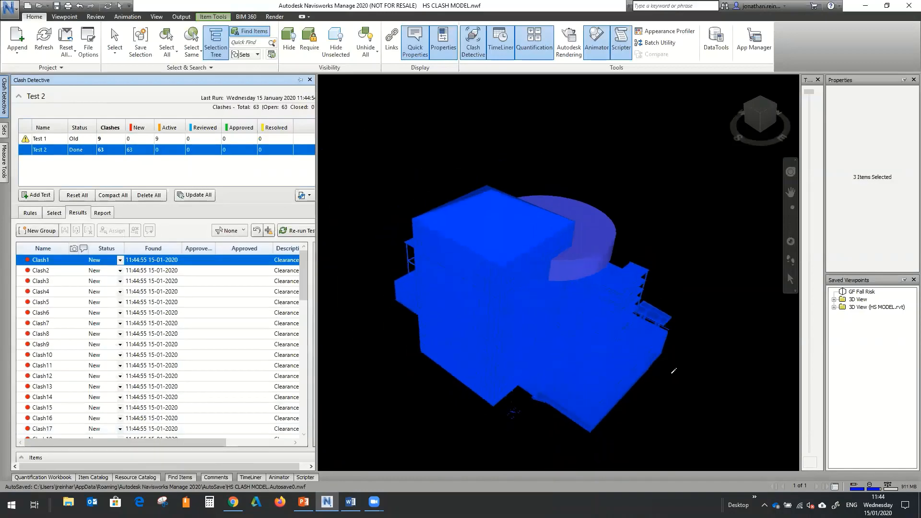
shift+middle_drag(633, 337, 517, 329)
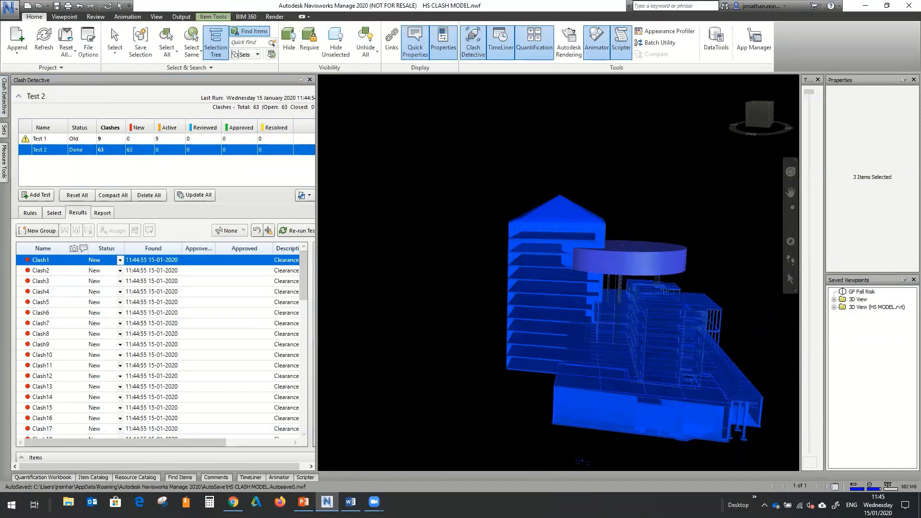
drag(317, 269, 337, 269)
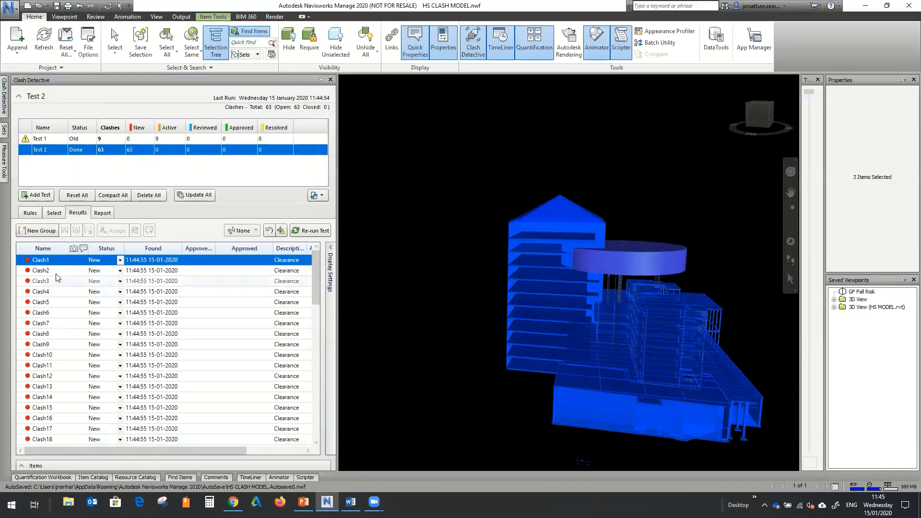
scroll(67, 309, down, 15)
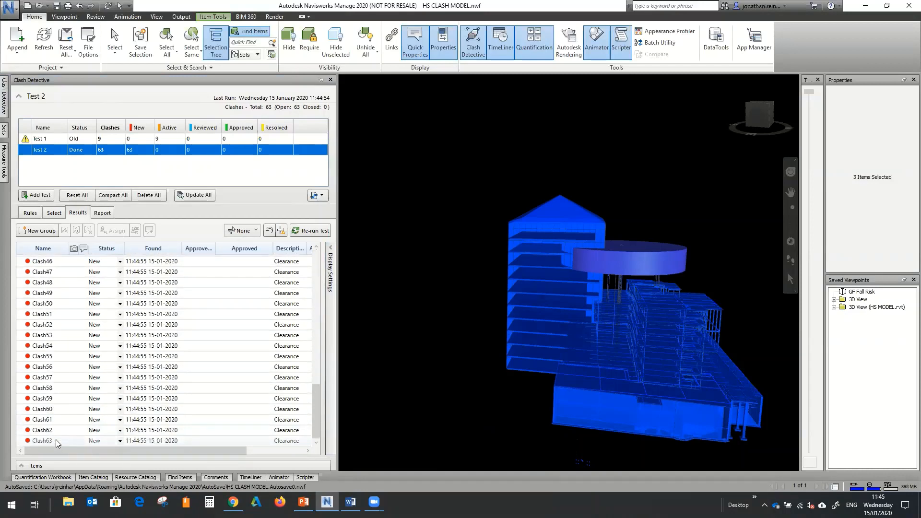
click(99, 214)
click(78, 214)
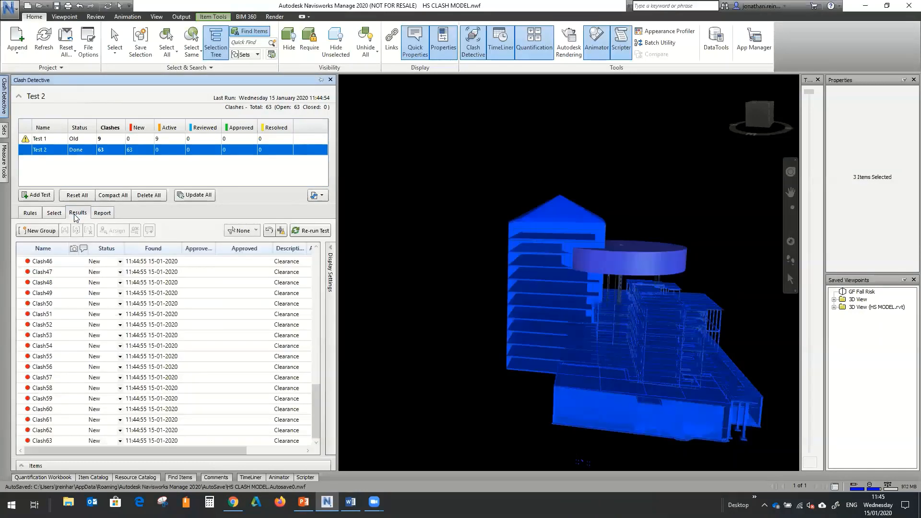
Step: Show Clash46 in the model, clear the model selection, and examine the highlighted clashing items from several angles
click(54, 263)
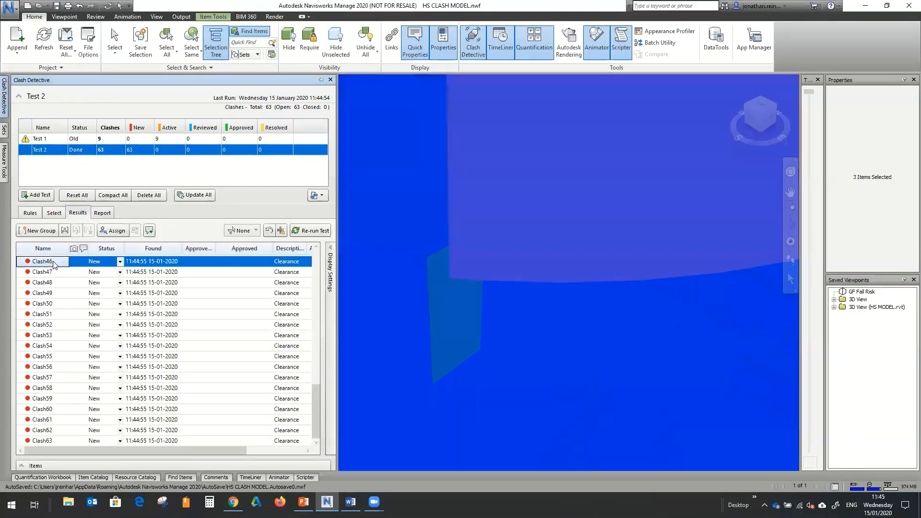
scroll(469, 296, down, 3)
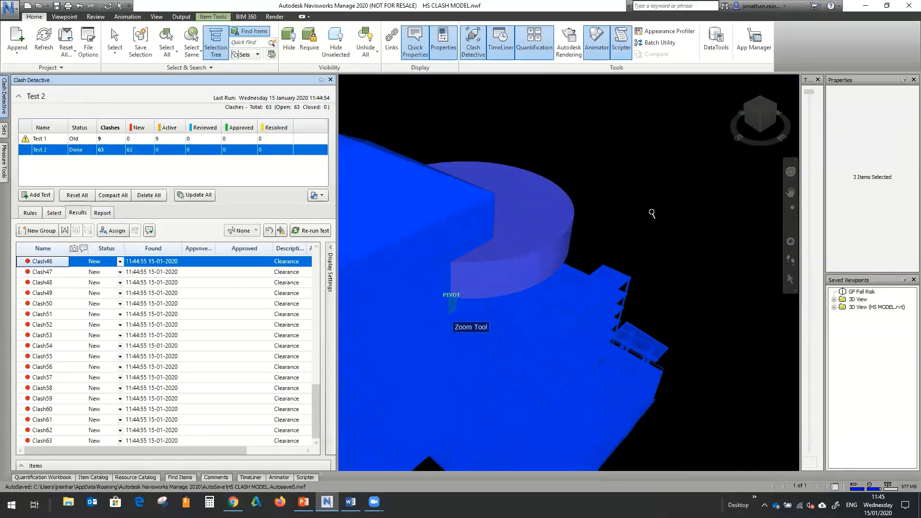
click(652, 210)
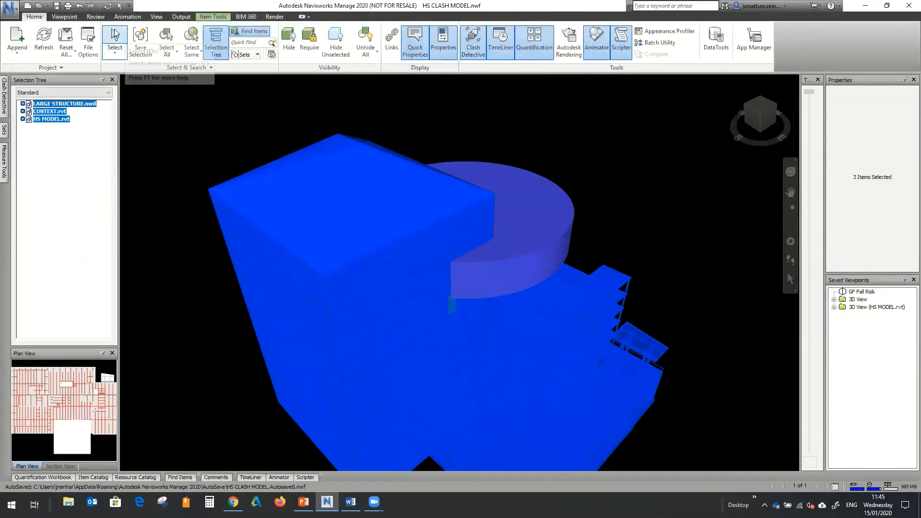
click(234, 121)
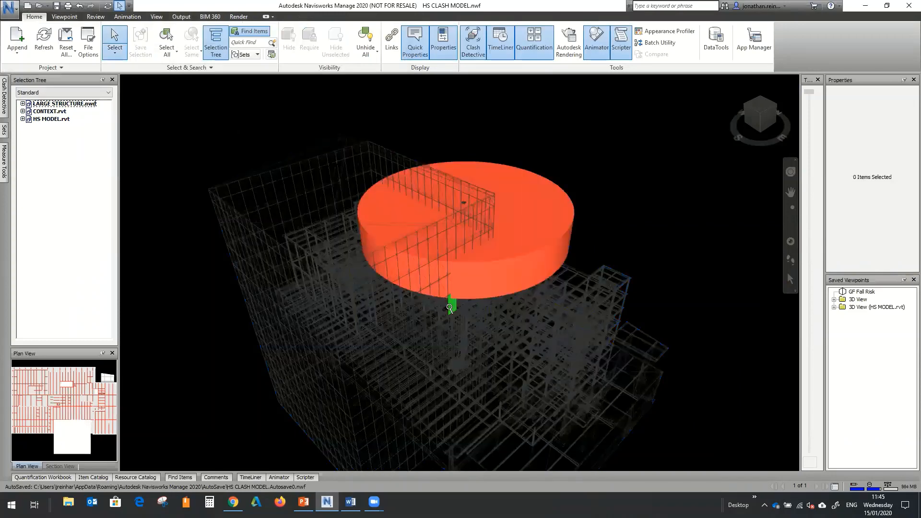
shift+middle_drag(448, 309, 440, 283)
scroll(493, 350, up, 2)
scroll(419, 326, up, 3)
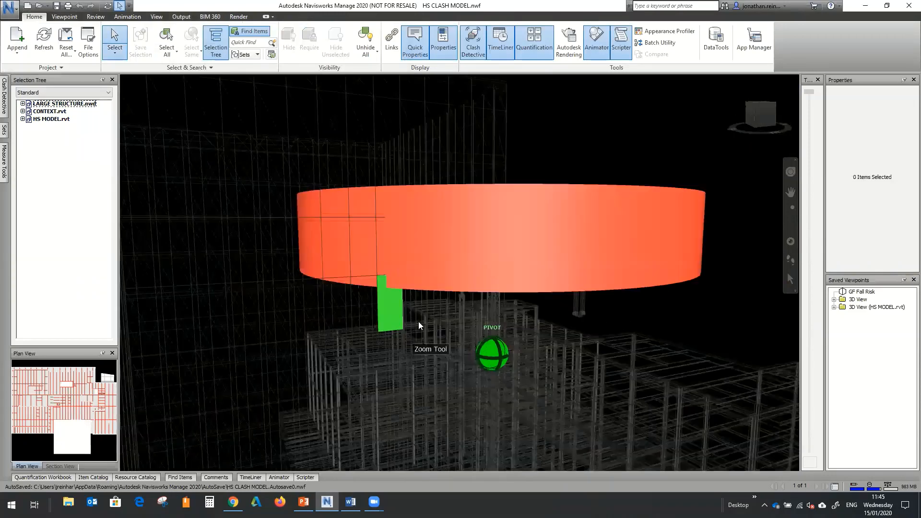
shift+middle_drag(398, 344, 396, 342)
click(396, 342)
scroll(395, 342, down, 1)
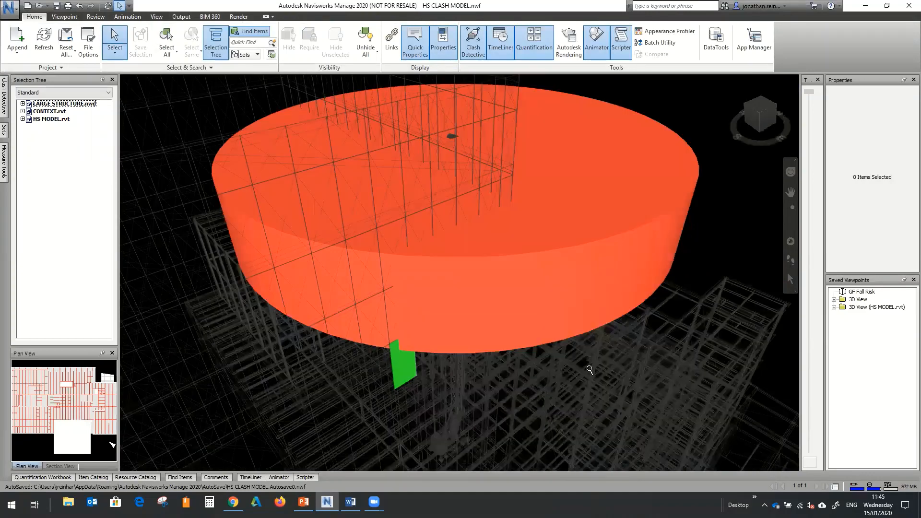
Step: Assign Clash46 to the responsible person by name, without adding notes
shift+middle_drag(590, 370, 602, 330)
shift+middle_drag(398, 336, 429, 325)
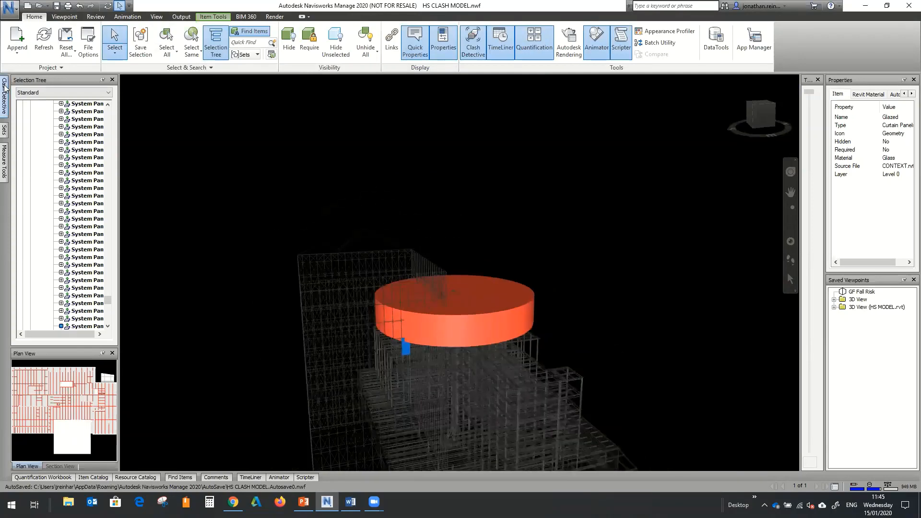
mouse_move(4, 88)
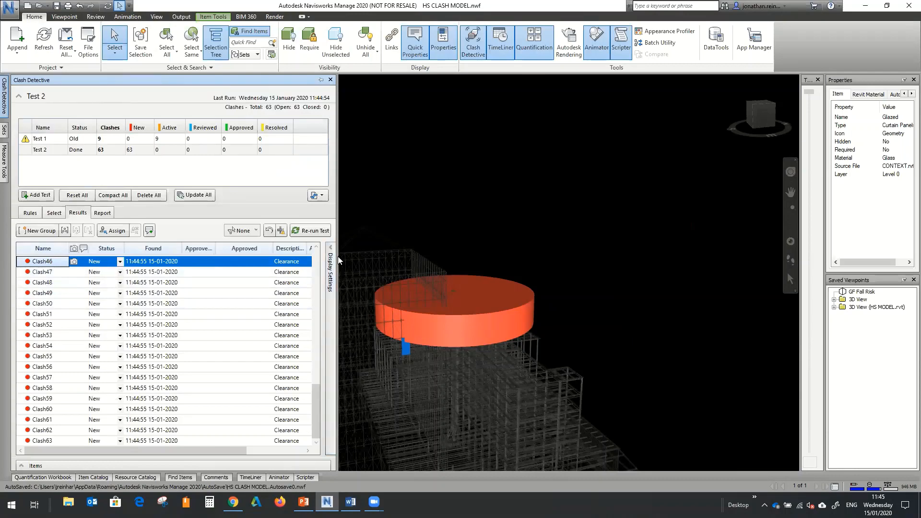
click(110, 232)
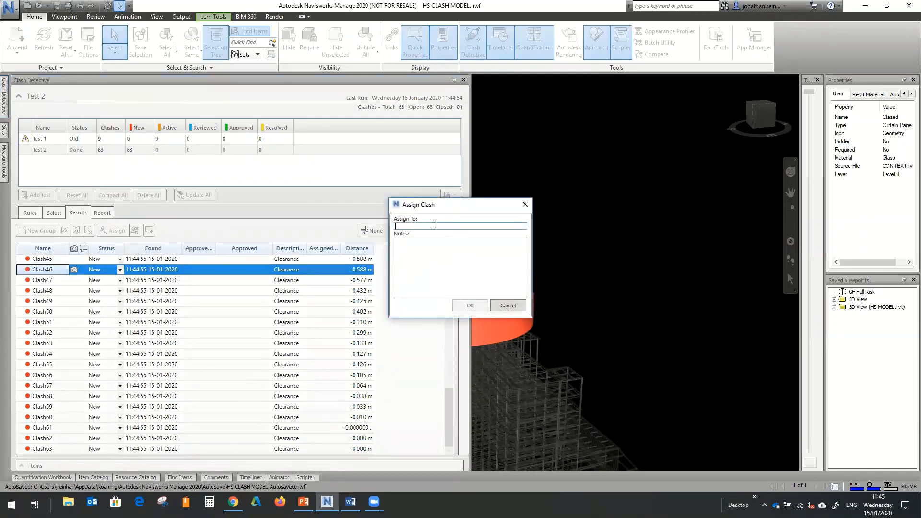
text(Jo Bloggs)
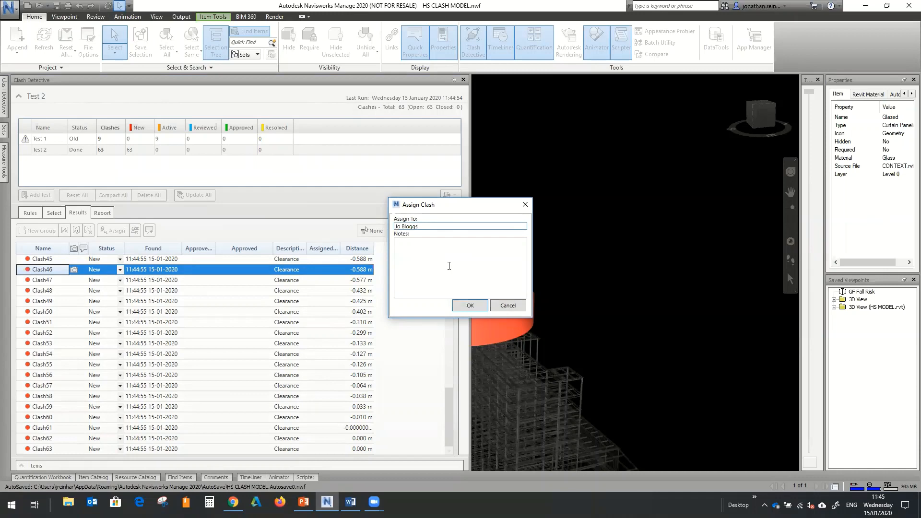
click(470, 305)
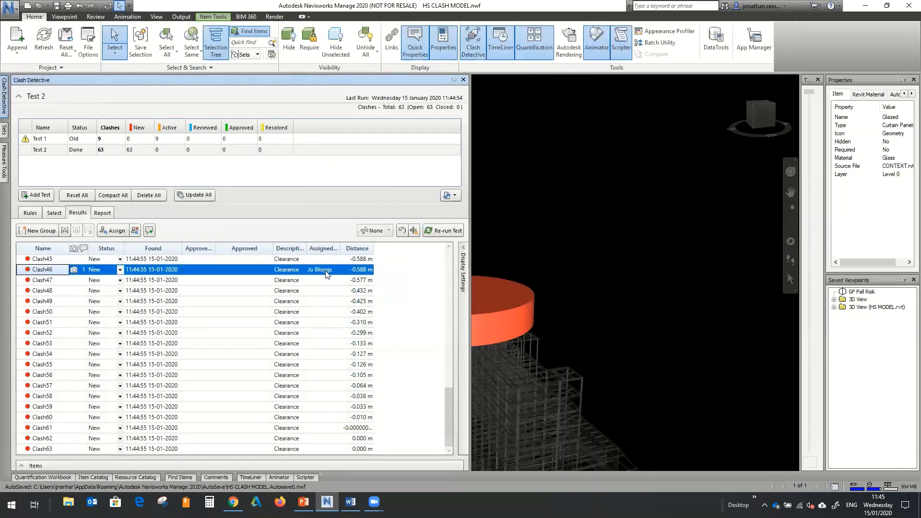
Step: Show Clash58 in the model, examine its clashing items from another angle, and set its status to Resolved
click(61, 401)
scroll(616, 309, up, 3)
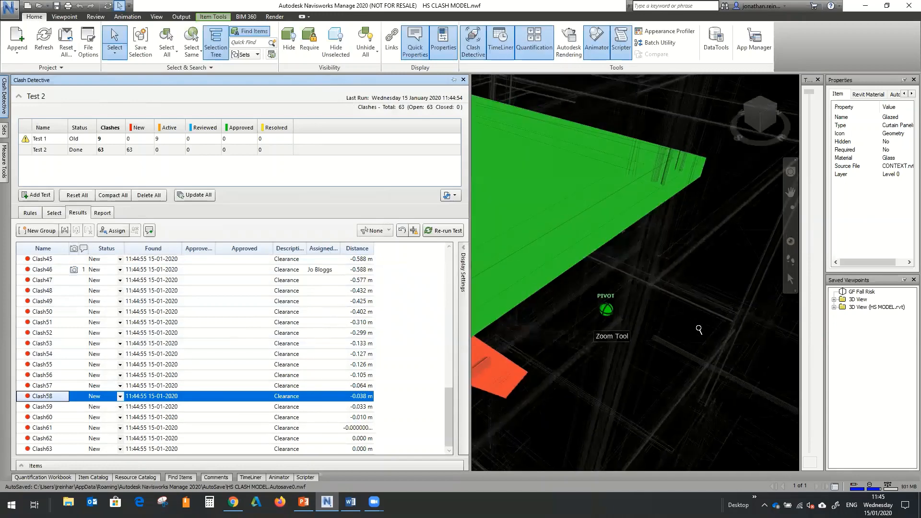
scroll(699, 331, down, 1)
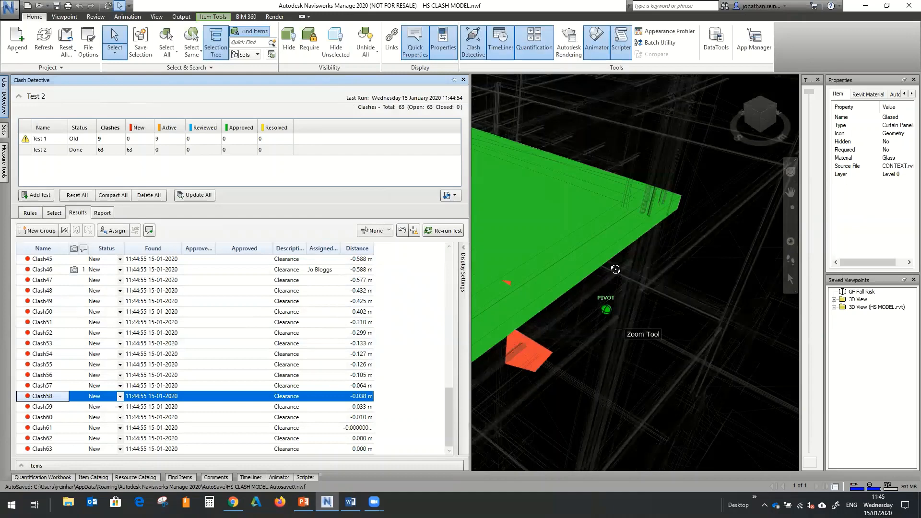
scroll(614, 269, down, 2)
shift+middle_drag(653, 311, 442, 281)
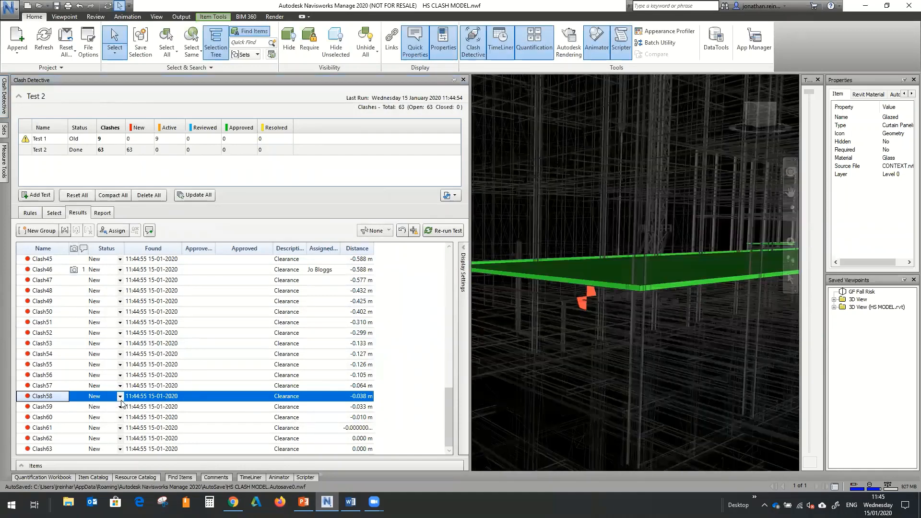
click(121, 397)
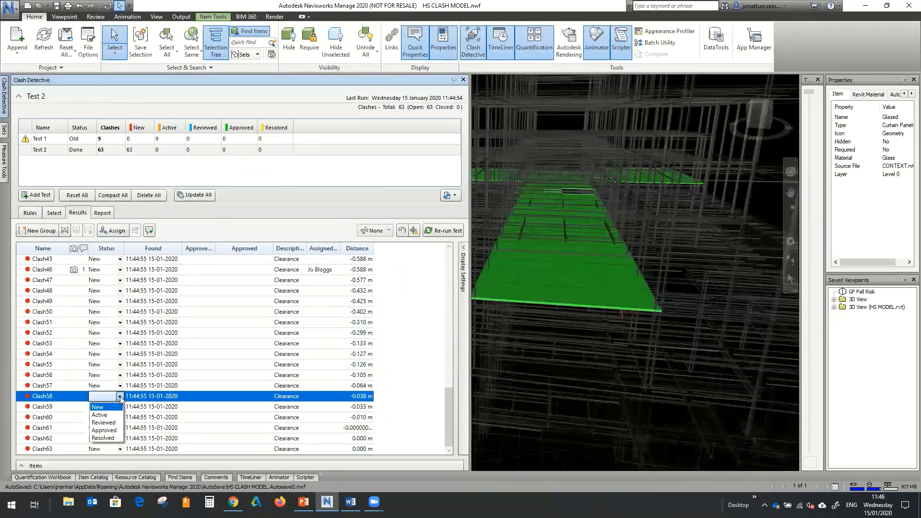
click(105, 438)
Step: Set the status of Clash46 to Active
click(59, 408)
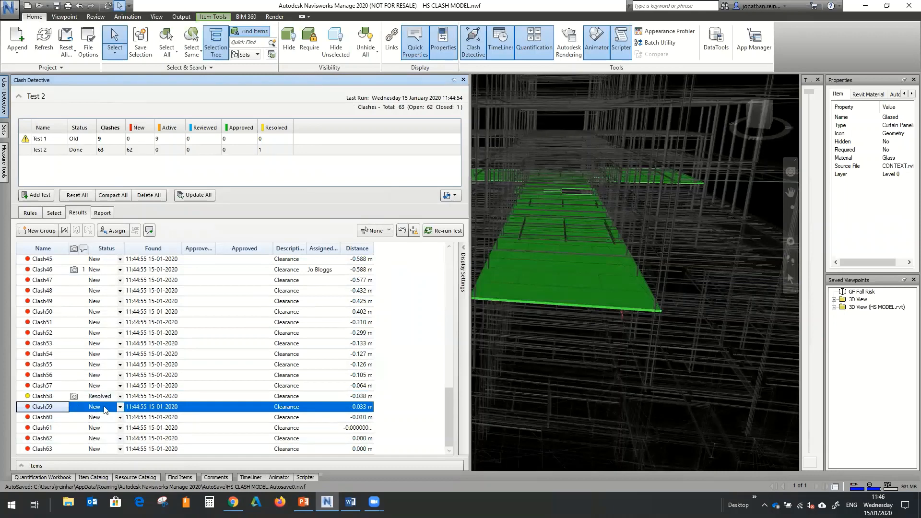
click(120, 270)
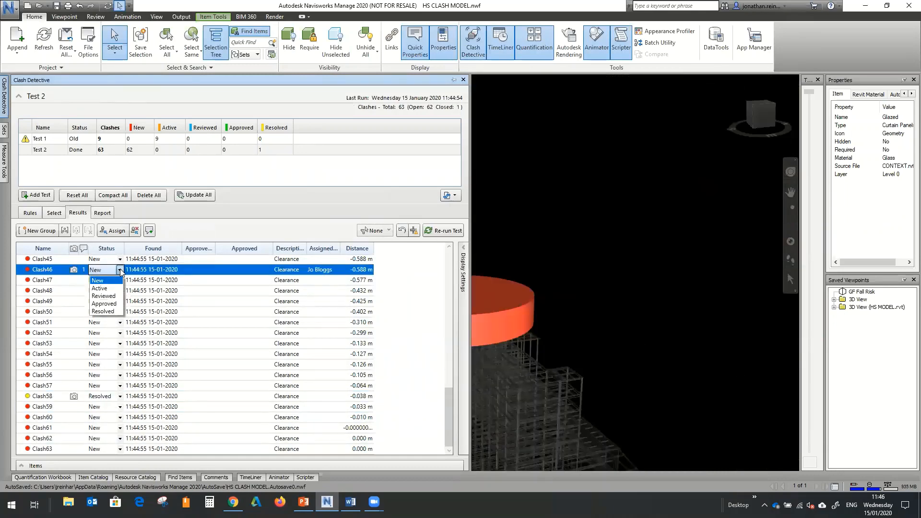
click(100, 289)
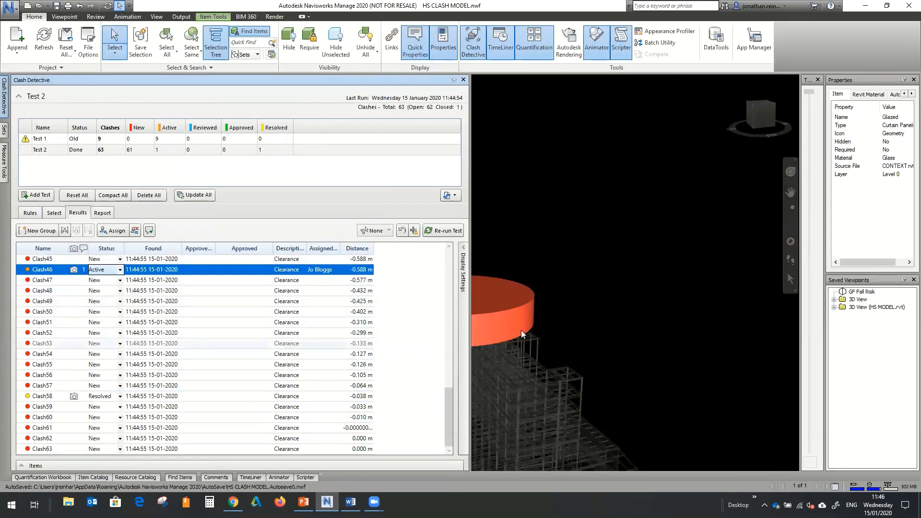
Step: View Clash53, Clash55 and Clash63 in the model, and return to the saved viewpoint of Clash58
click(43, 343)
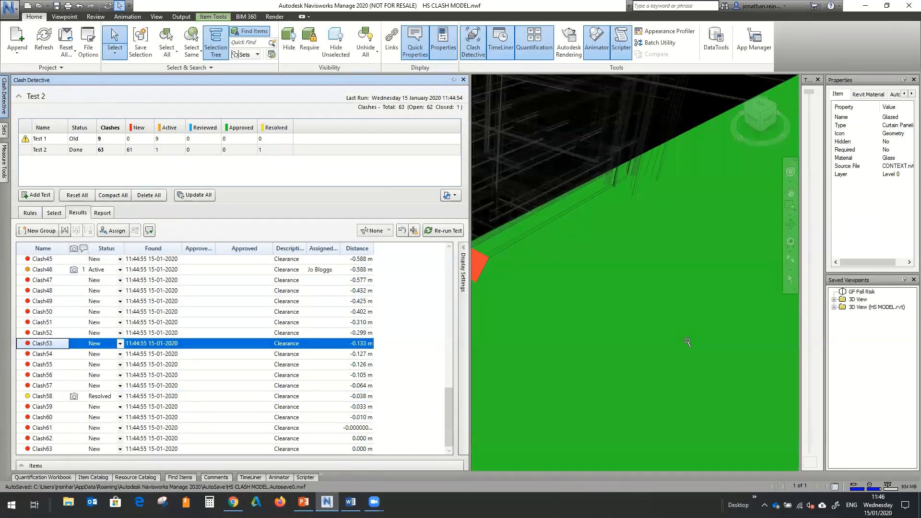
click(44, 365)
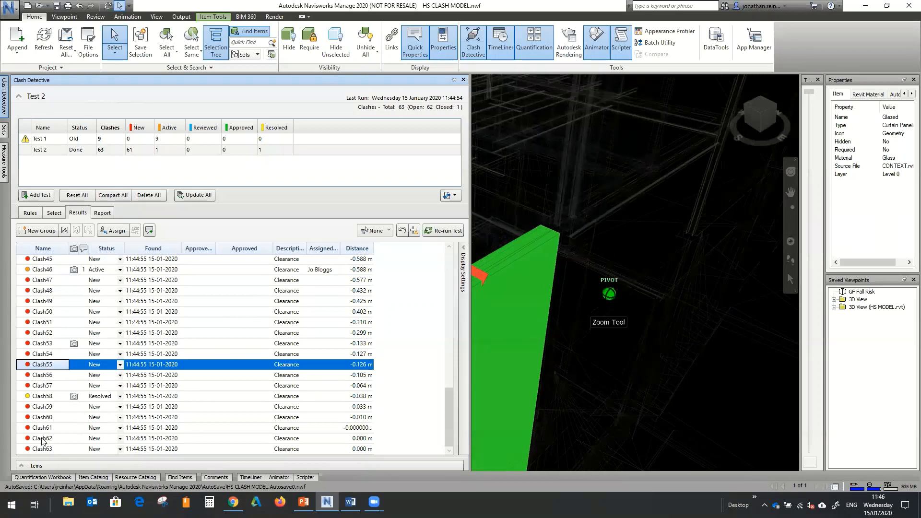
click(54, 450)
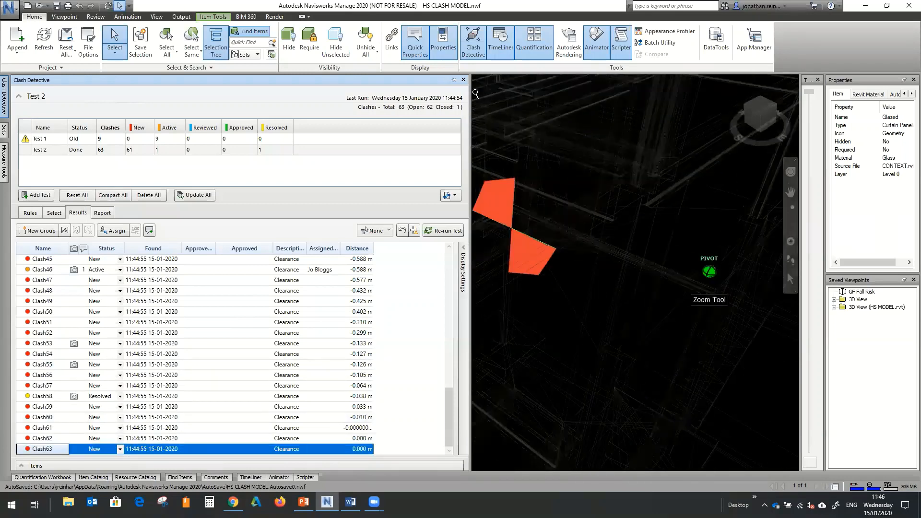
scroll(490, 193, down, 8)
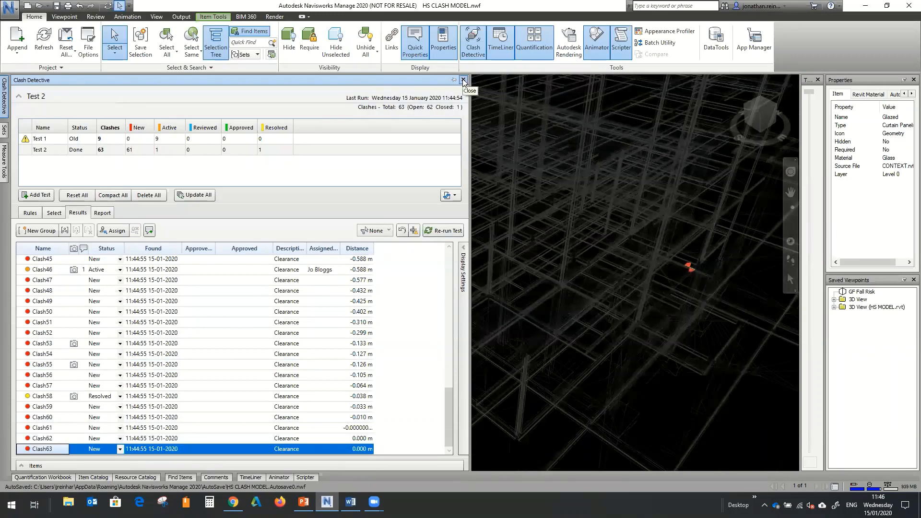
click(47, 398)
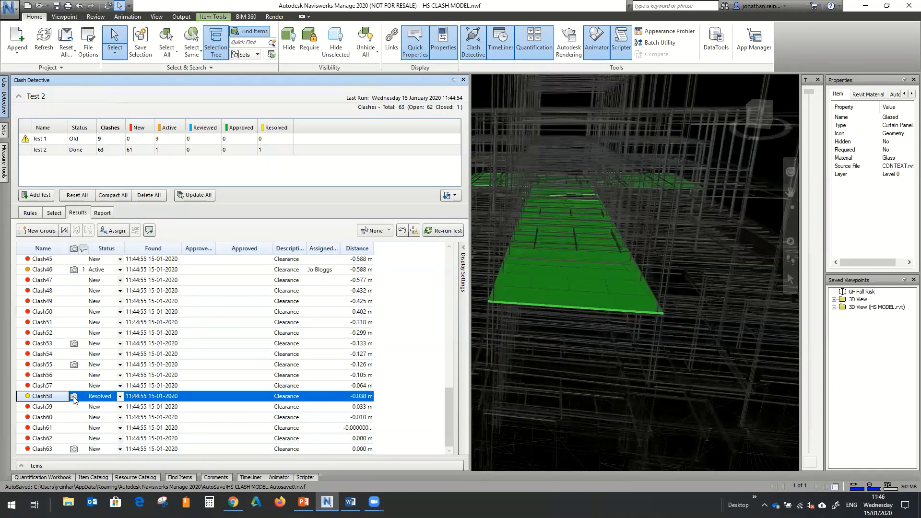
click(74, 399)
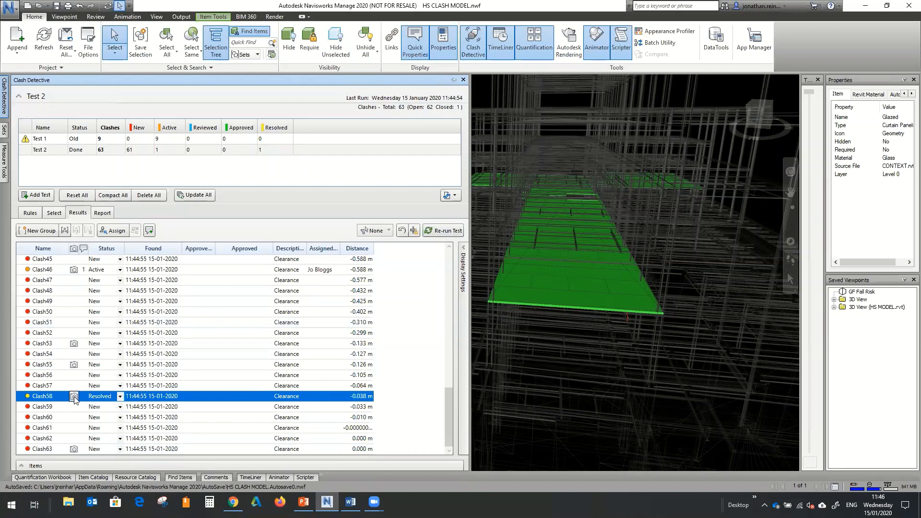
Step: Examine the report contents, included statuses and available report formats for the Test 2 clashes
click(102, 213)
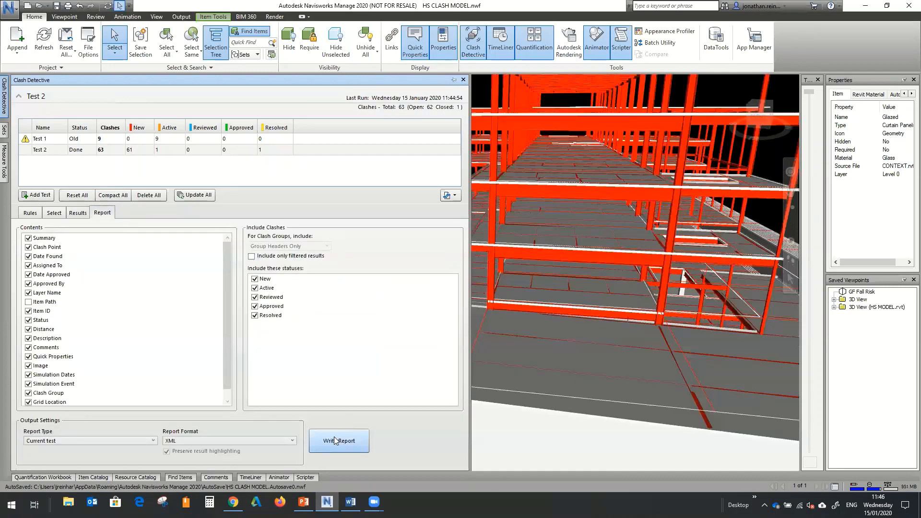
click(275, 440)
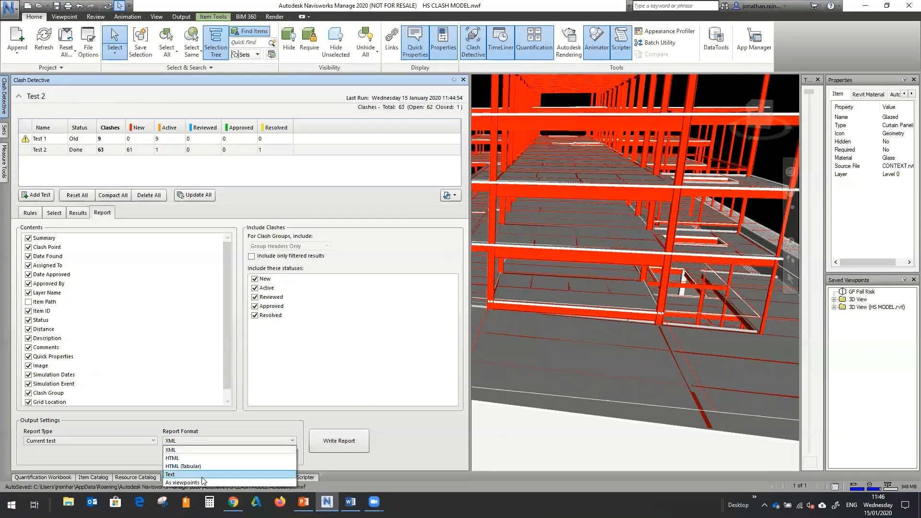
click(401, 437)
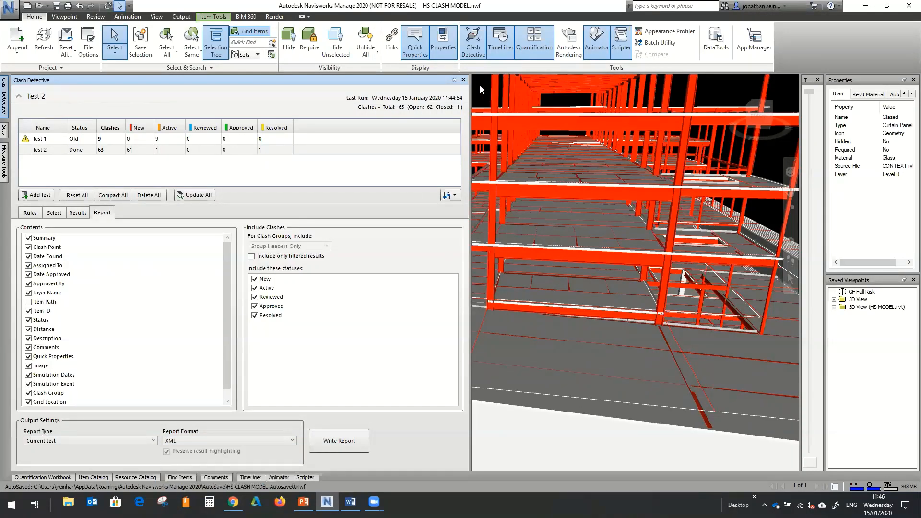
Step: Close the Clash Detective window to return to the full model view
click(463, 79)
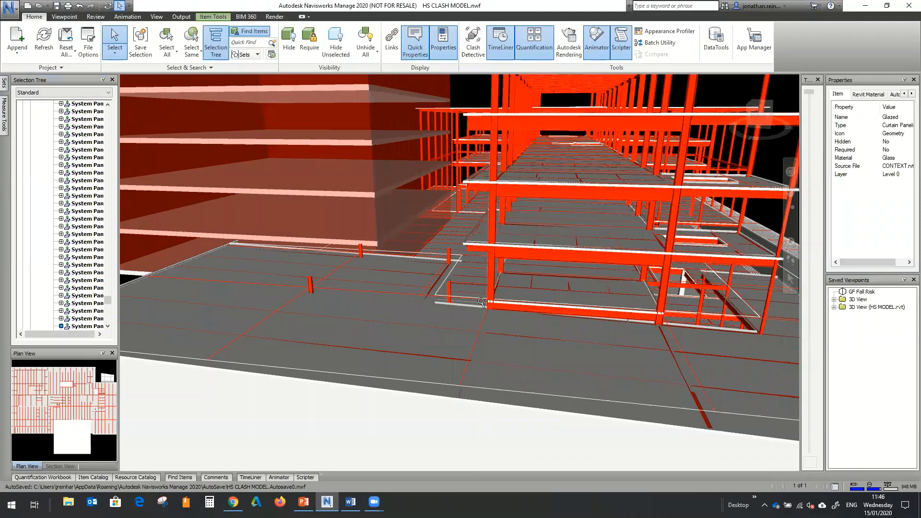
scroll(513, 284, up, 2)
scroll(605, 281, down, 5)
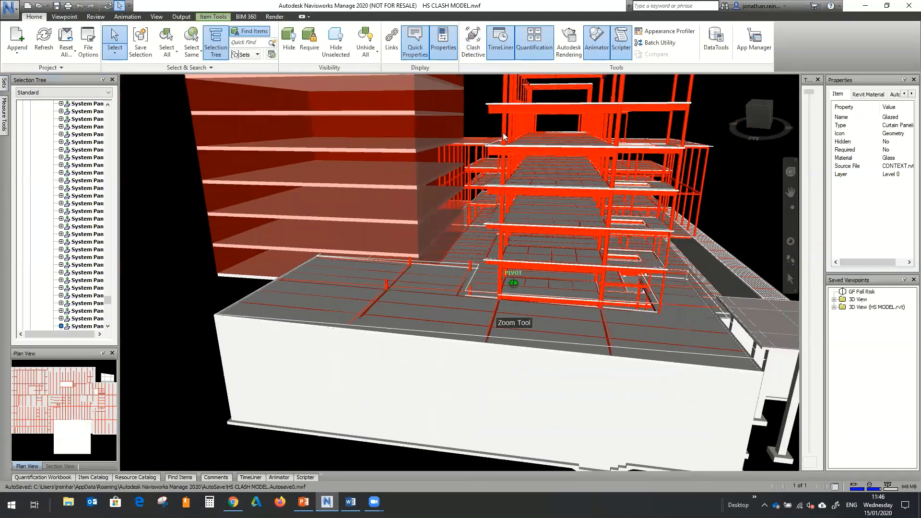
Step: Switch to File Explorer and open Software > Navisworks > Autodesk Navisworks 2017 Dataset, Script, and Video > Dataset
click(9, 8)
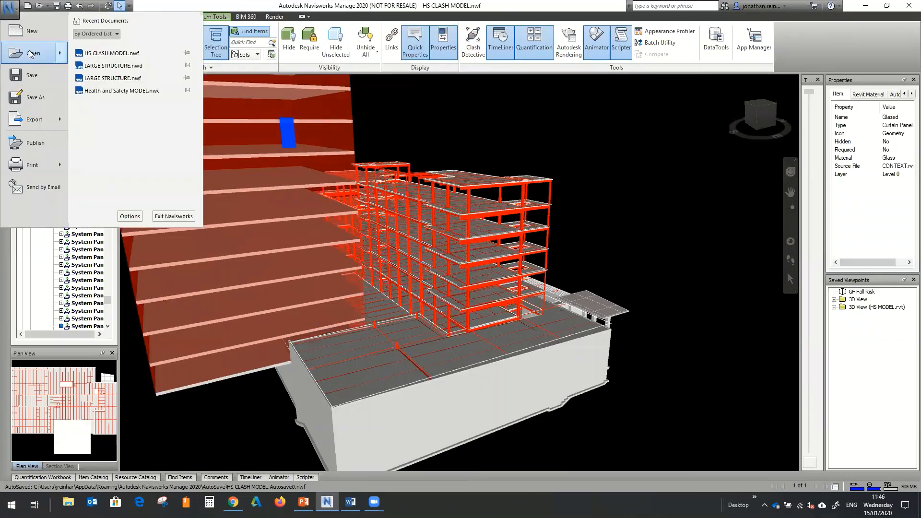
mouse_move(31, 53)
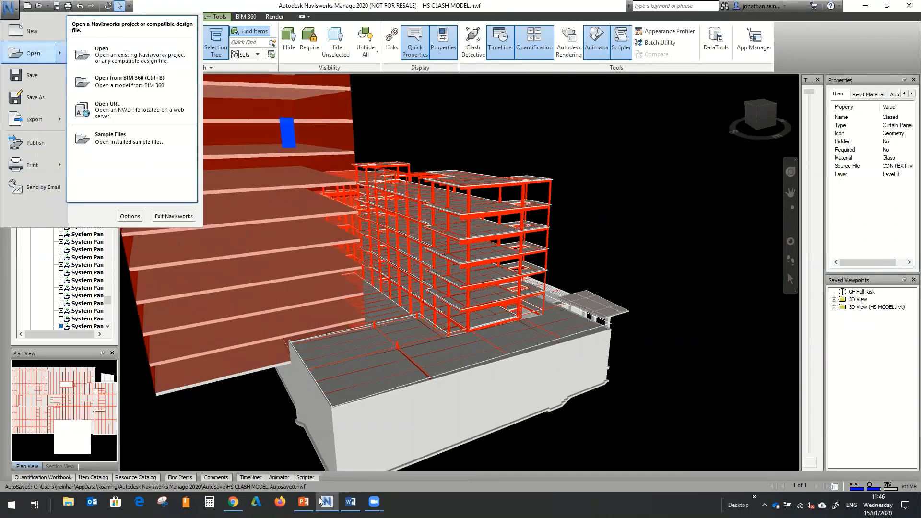
click(69, 503)
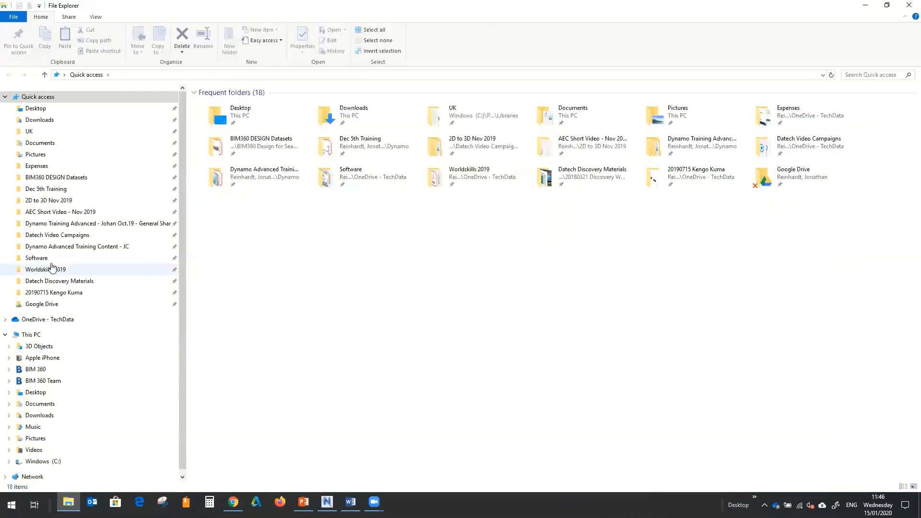
click(159, 257)
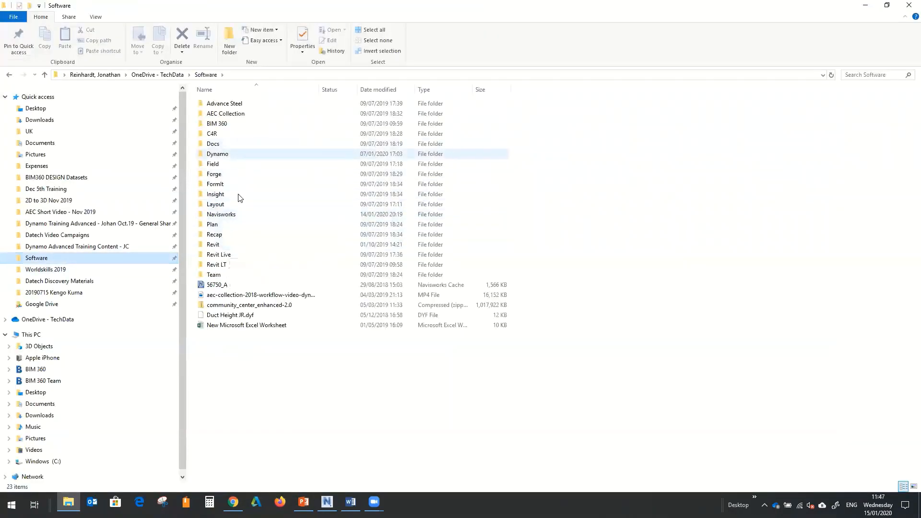
double_click(237, 217)
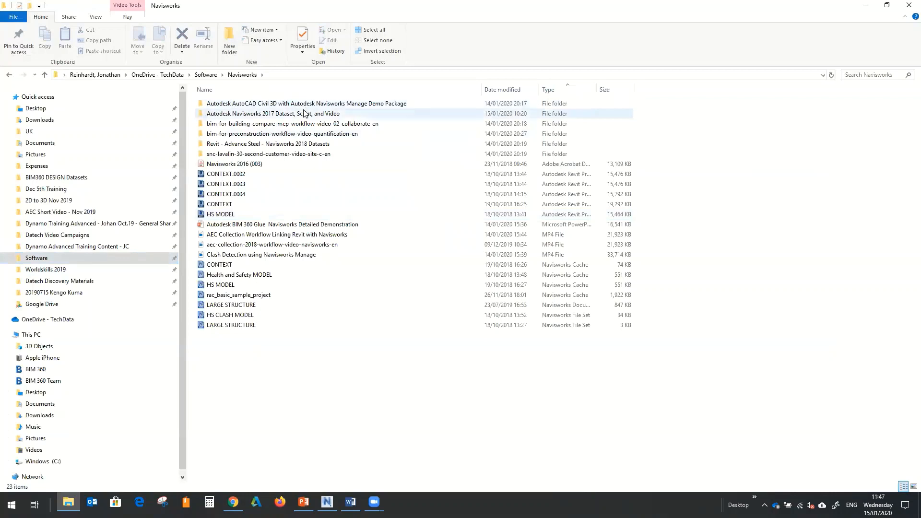
click(302, 115)
double_click(302, 115)
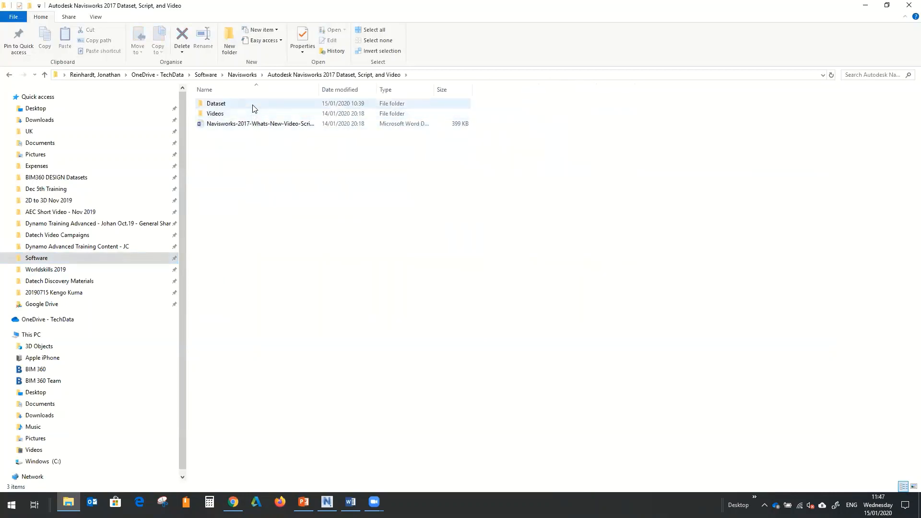
double_click(253, 105)
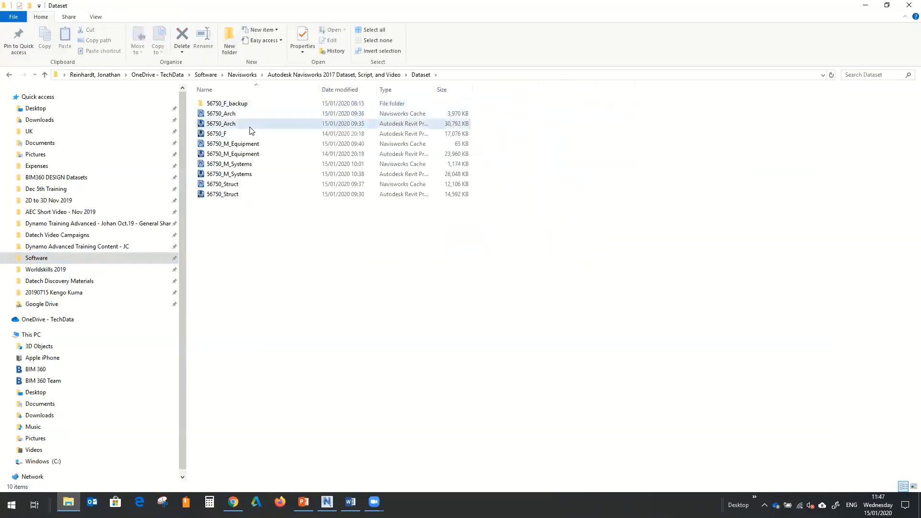
Step: Open the 56750_Struct Revit project file from the Dataset folder in Revit
click(230, 194)
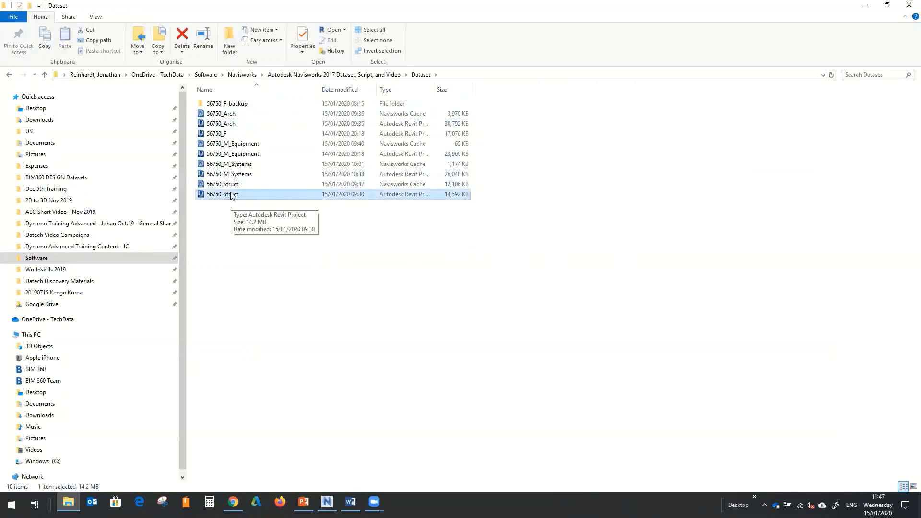
click(229, 194)
key(Return)
key(Return)
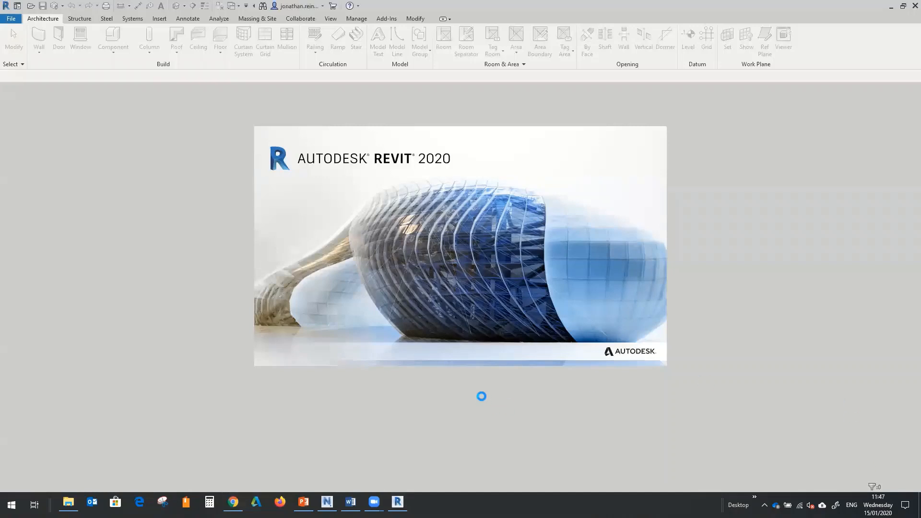
Step: Bring the Dataset folder window back in File Explorer, restore it to a smaller size, and enlarge it to show all files
click(68, 503)
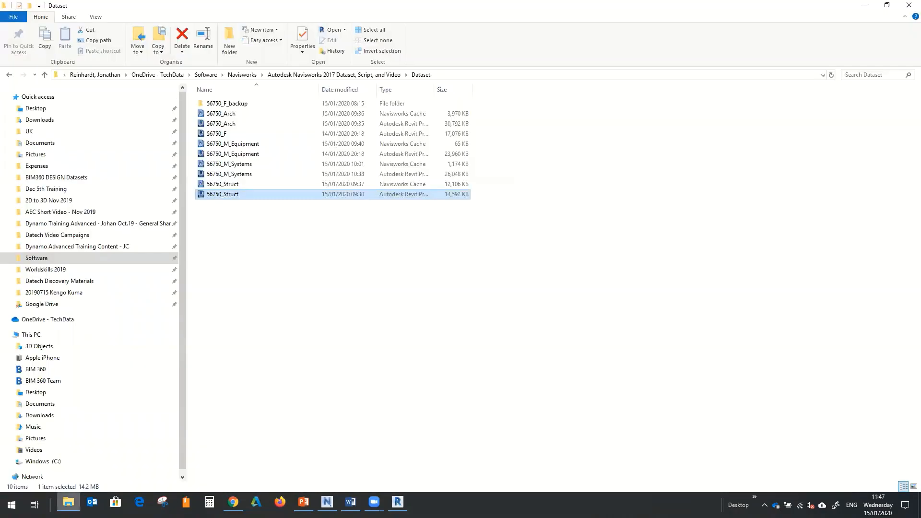
click(888, 4)
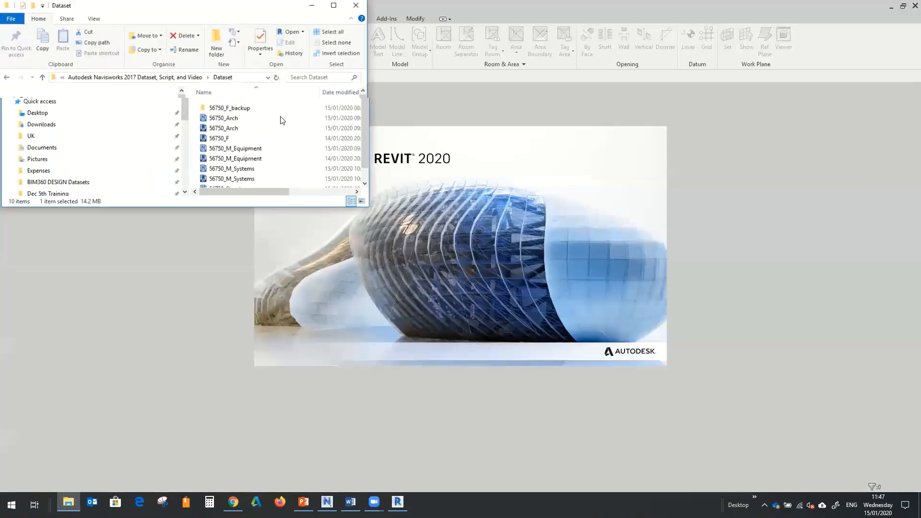
drag(208, 356, 208, 355)
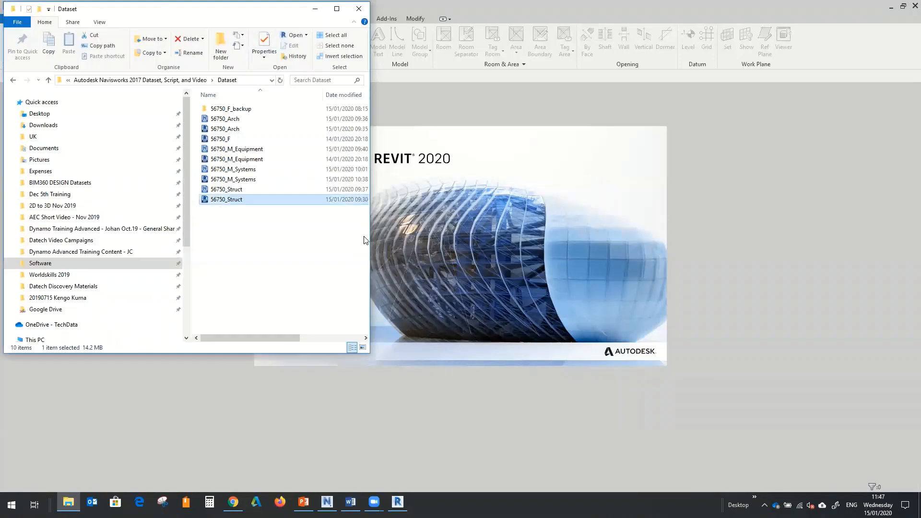
Step: Widen the Dataset window, resize its columns to show the full file types, and select the 56750_Struct Navisworks Cache file
drag(441, 234, 438, 234)
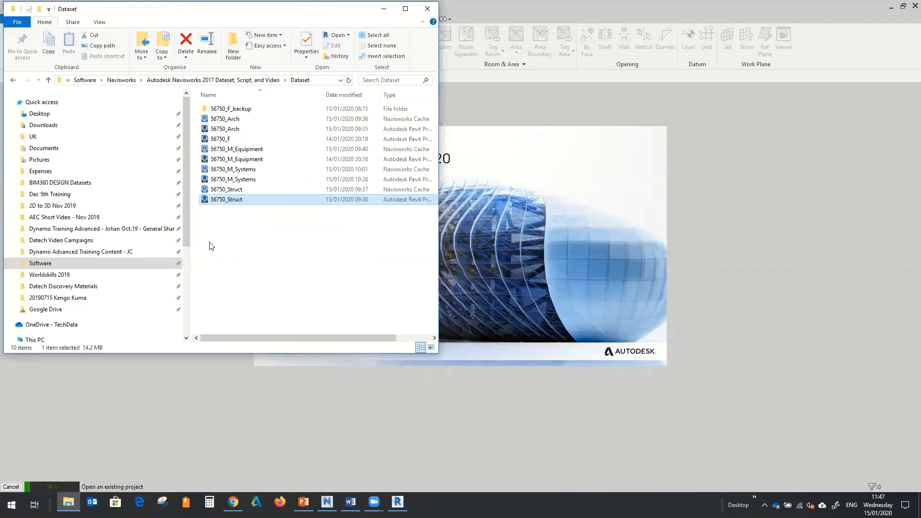
drag(324, 95, 293, 95)
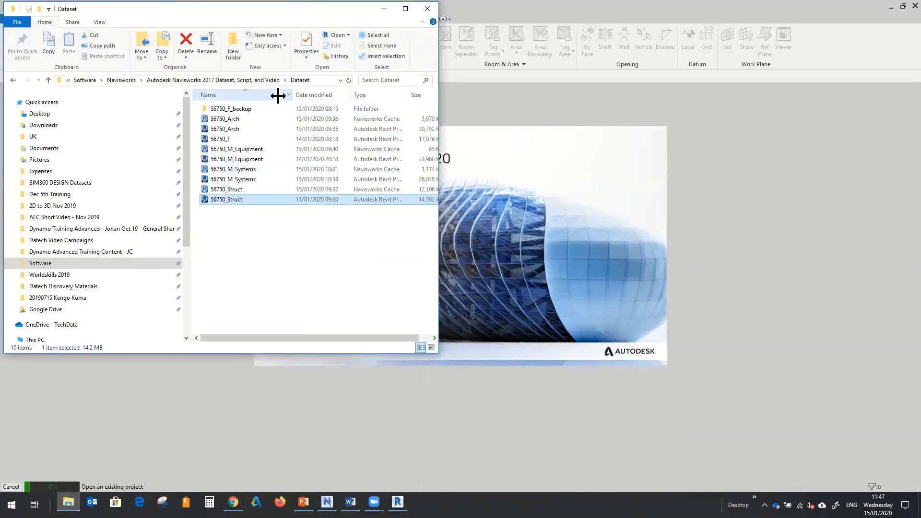
drag(407, 95, 437, 95)
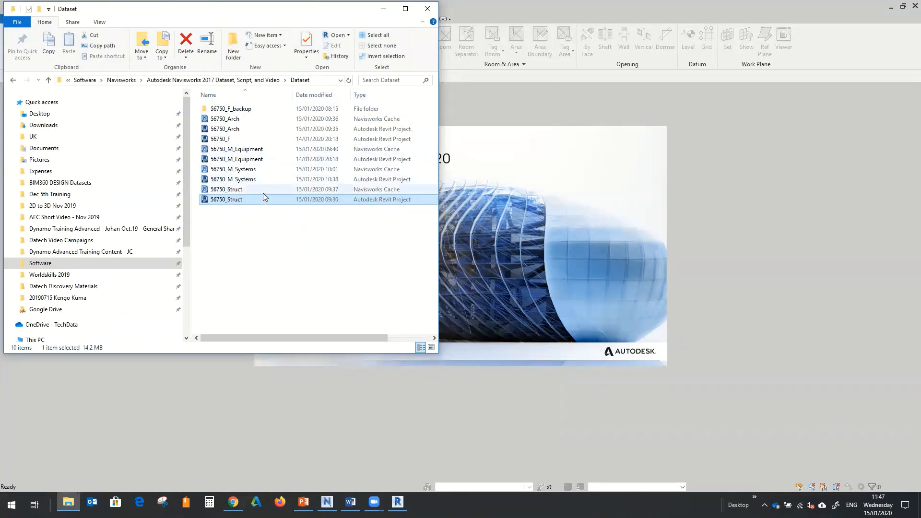
click(242, 191)
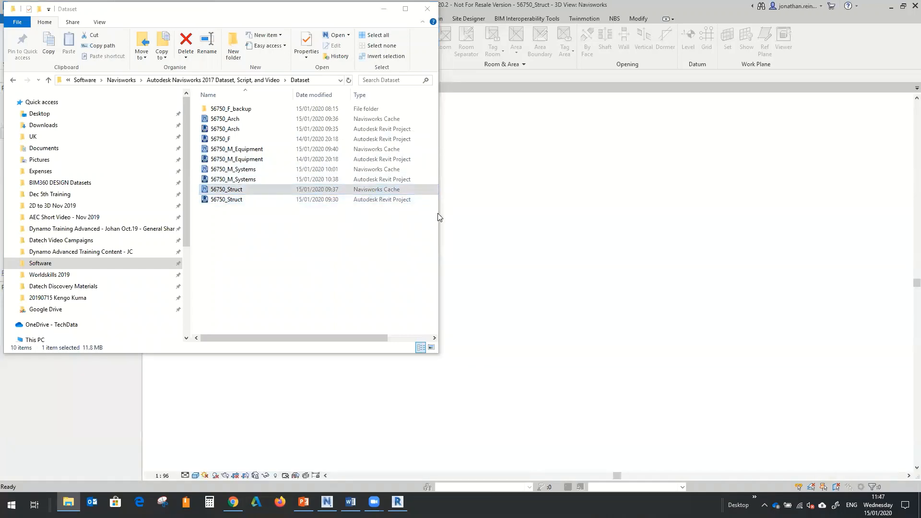
Step: Return to the 56750_Struct model in Revit and examine the Navisworks view among the 3D views, including its duplication options
click(476, 236)
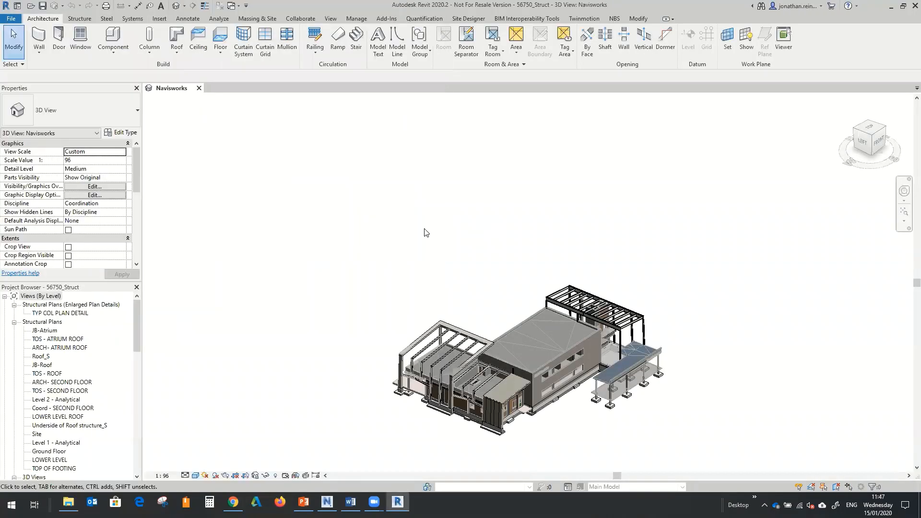
middle_drag(373, 217, 318, 188)
scroll(64, 420, down, 4)
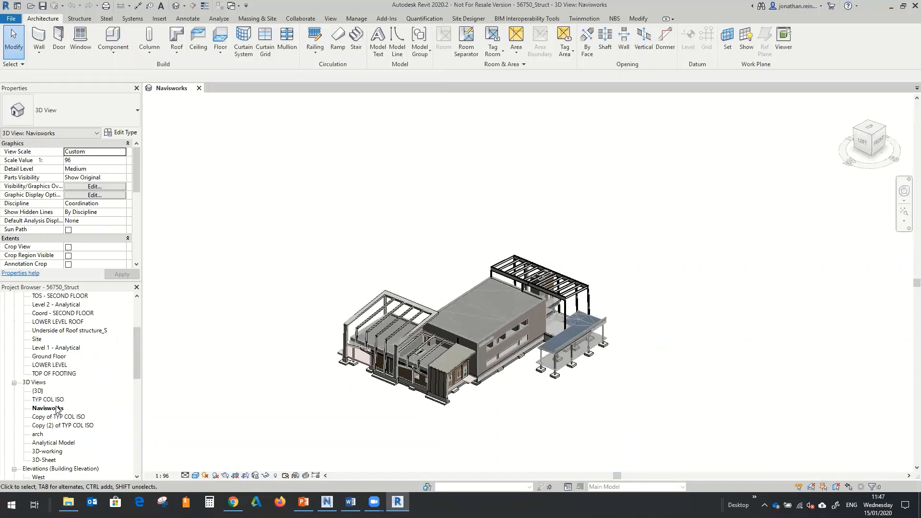
right_click(54, 410)
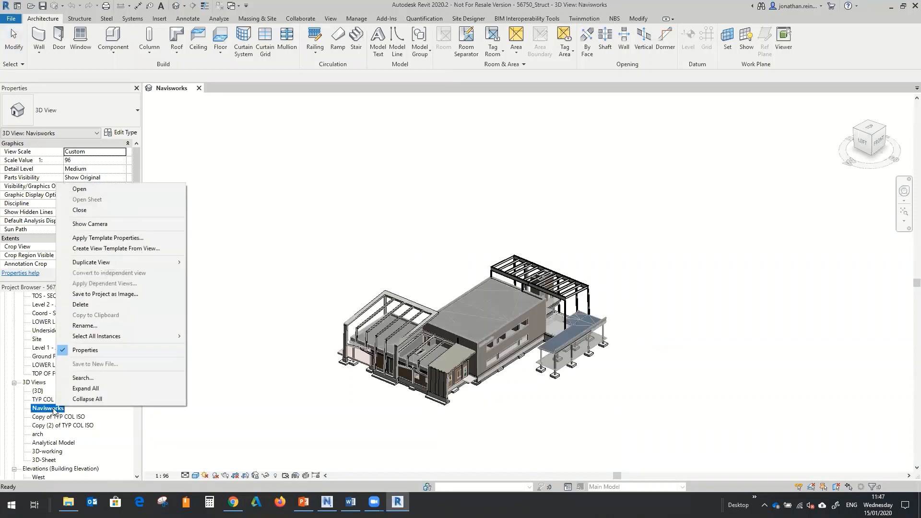
mouse_move(143, 266)
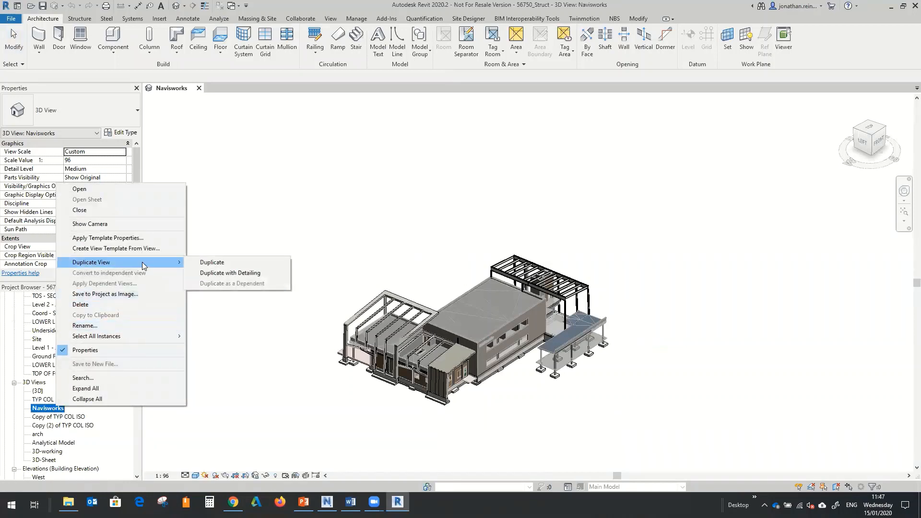
right_click(38, 411)
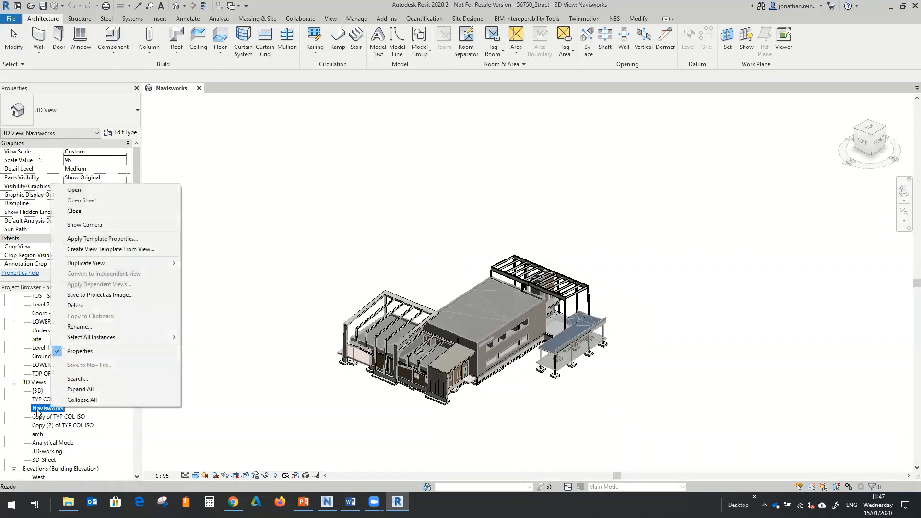
key(Escape)
click(44, 417)
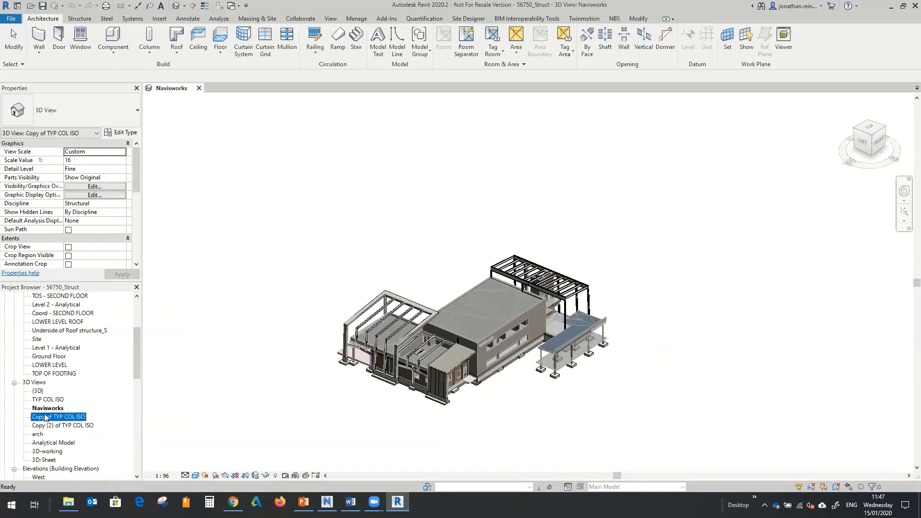
click(49, 408)
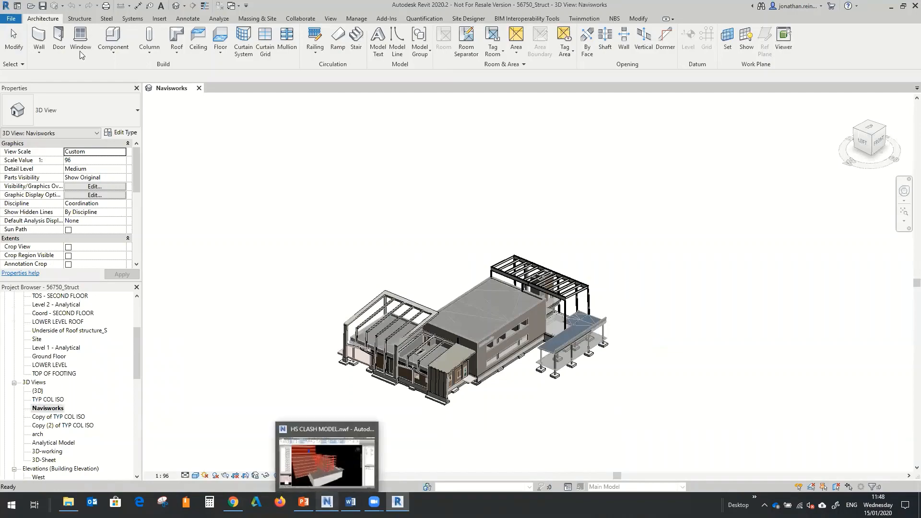
Step: Switch to Navisworks and examine the Revit file reader options, checking the Convert choices and the Faceting Factor
click(5, 17)
click(134, 215)
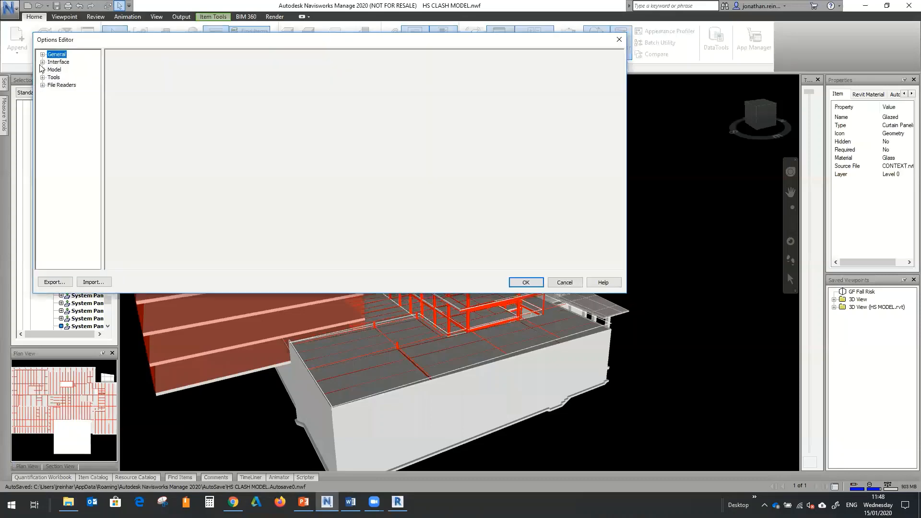
click(43, 85)
click(63, 215)
click(207, 204)
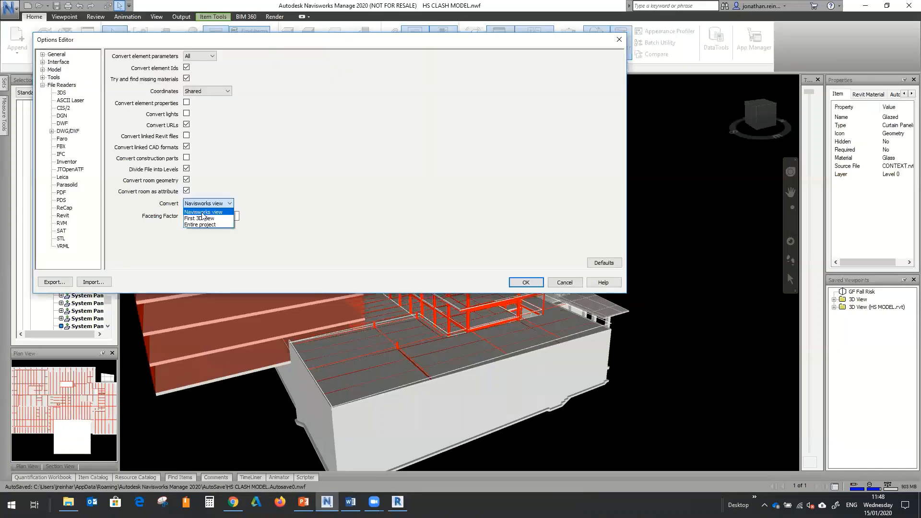
click(448, 173)
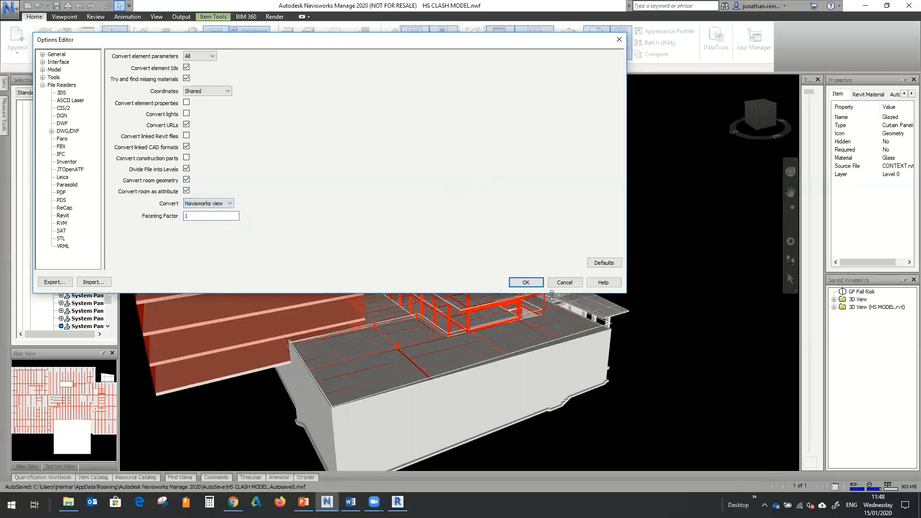
double_click(223, 216)
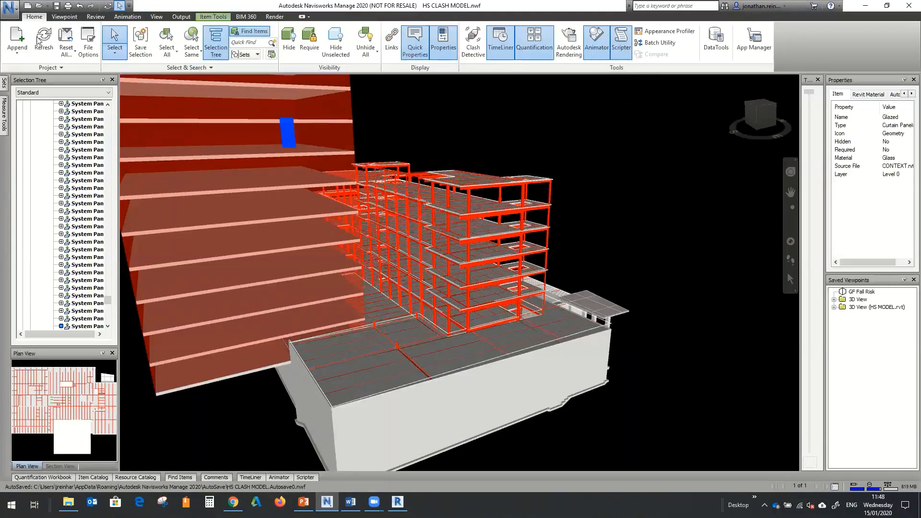
click(10, 8)
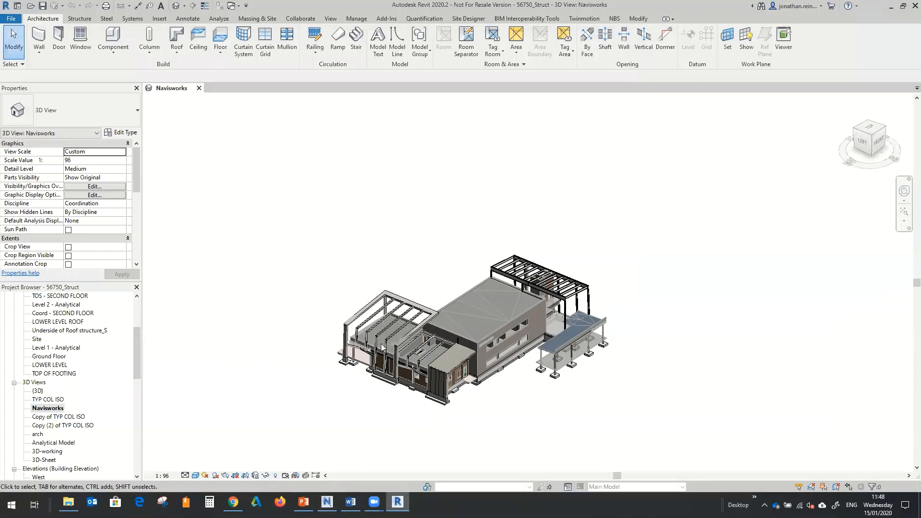
Step: Switch back to Revit and duplicate the default {3D} view without detailing
scroll(495, 352, up, 4)
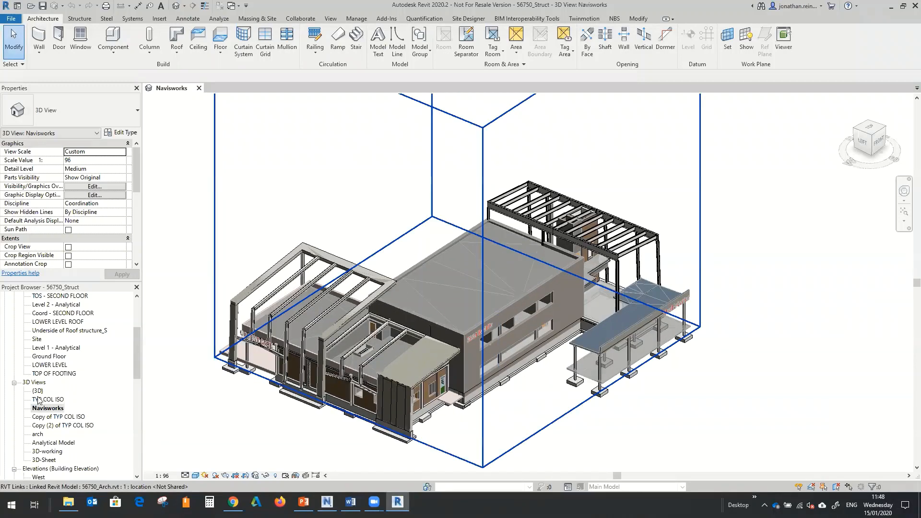
right_click(37, 391)
mouse_move(111, 249)
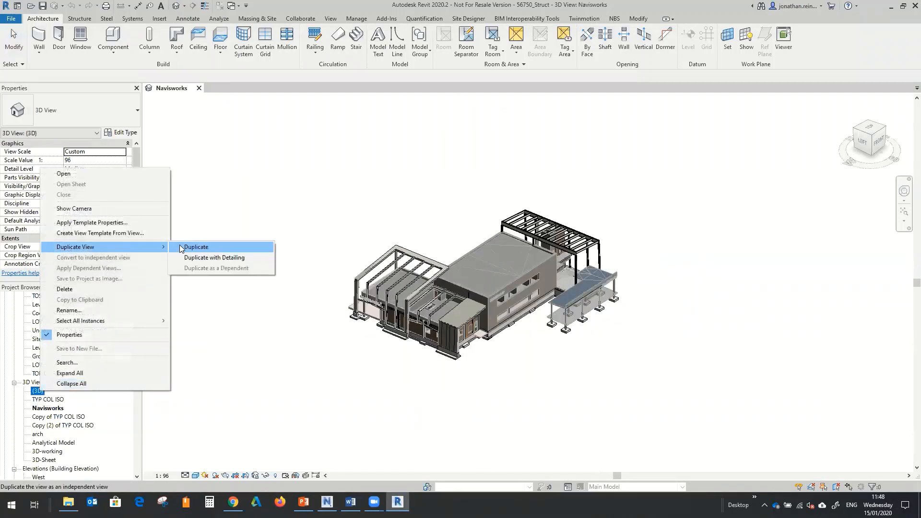
click(191, 247)
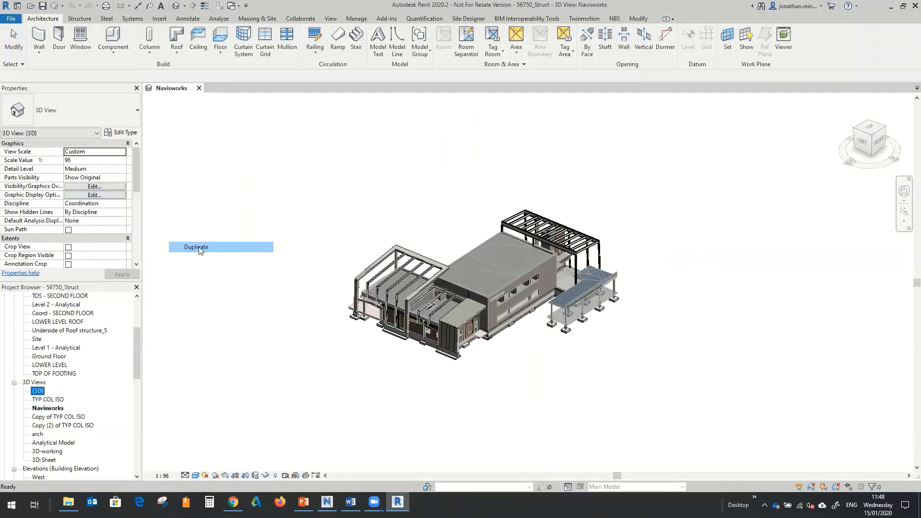
Step: Delete the existing Navisworks 3D view and rename the {3D} Copy 1 view as Navisworks
right_click(47, 417)
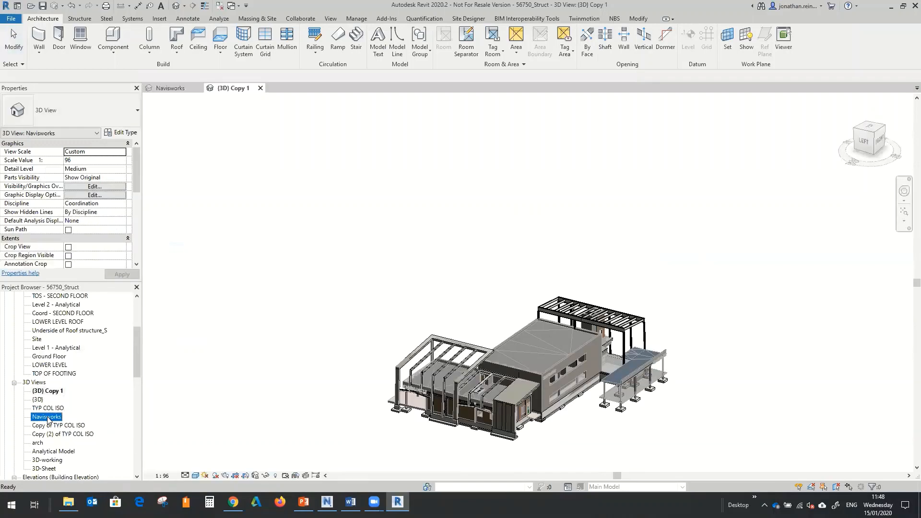
click(106, 318)
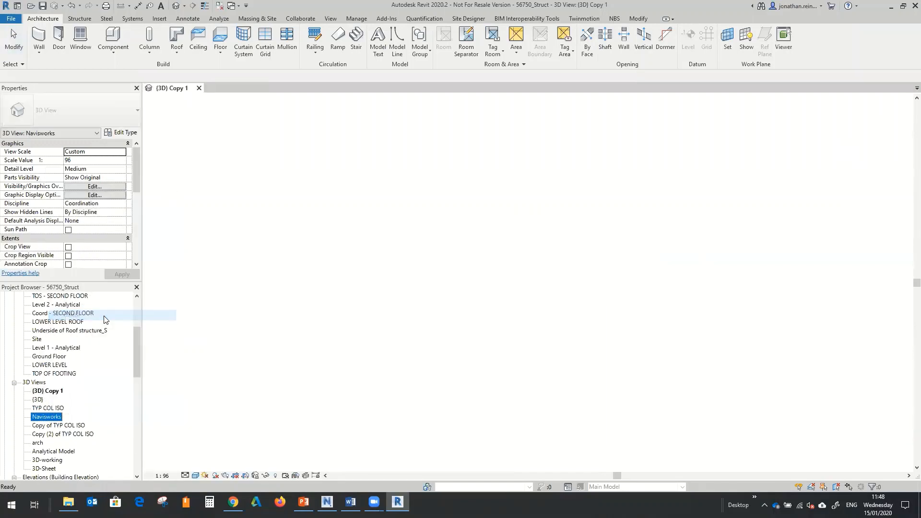
right_click(53, 393)
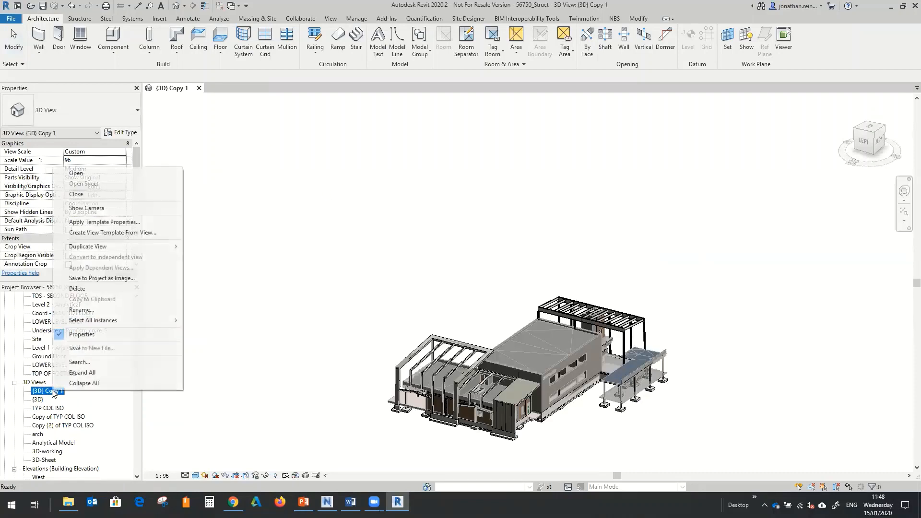
click(106, 311)
text(Navis)
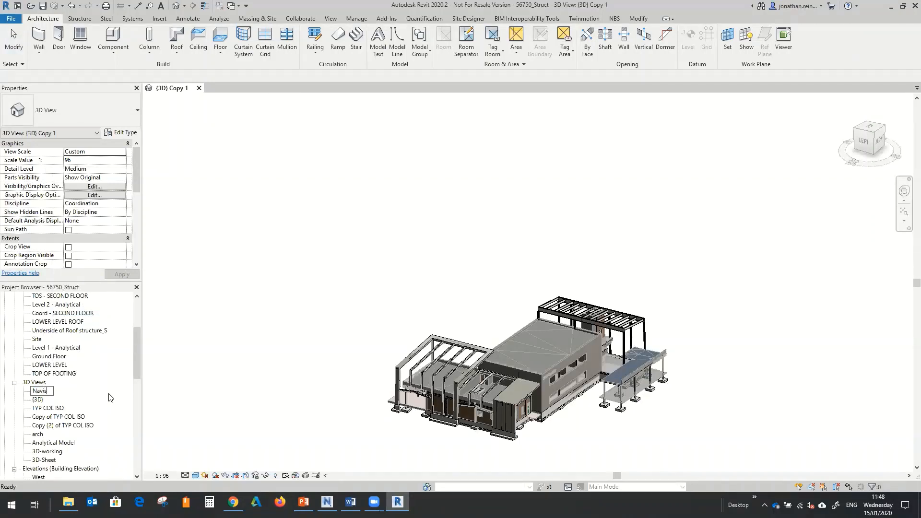
text(work)
key(Return)
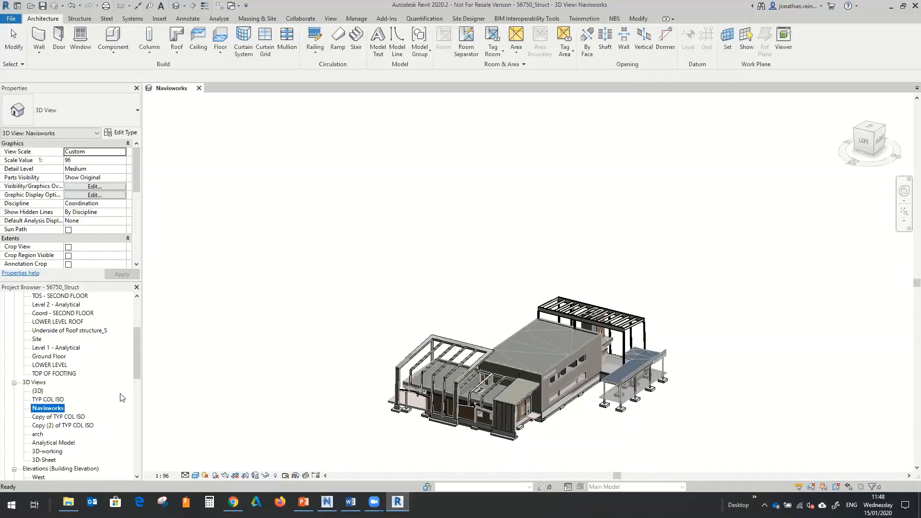
Step: Reveal the hidden elements in the Navisworks view, select the linked 56750_Arch.rvt model to inspect it, and leave the reveal mode
click(680, 314)
middle_drag(613, 280, 506, 210)
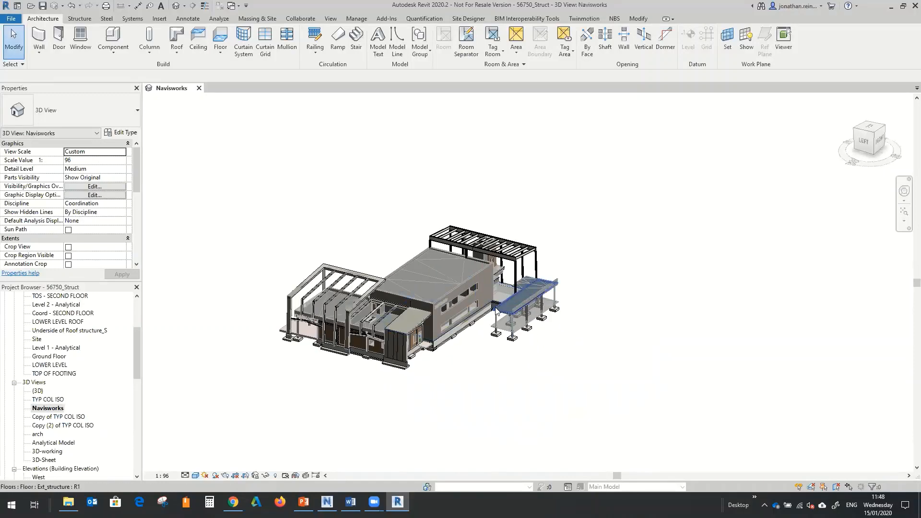
shift+middle_drag(555, 355, 427, 328)
scroll(425, 328, up, 2)
middle_drag(507, 382, 602, 277)
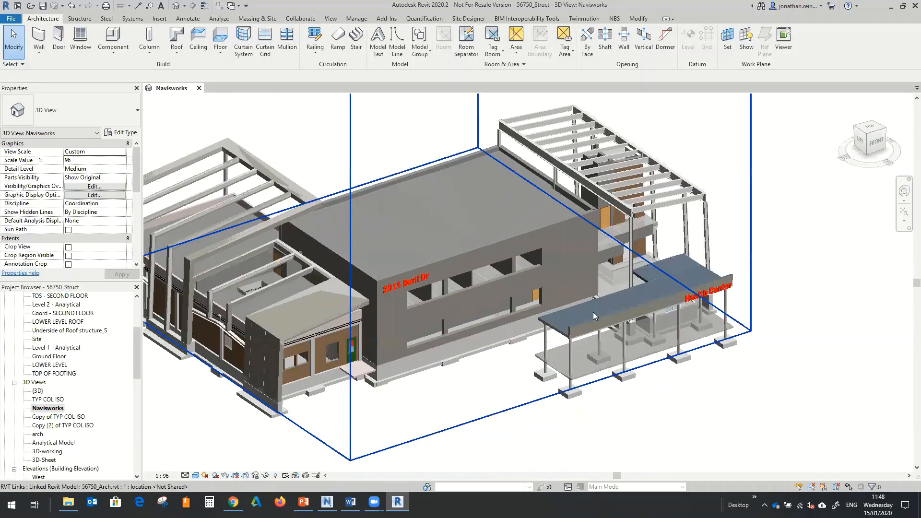
scroll(296, 434, down, 3)
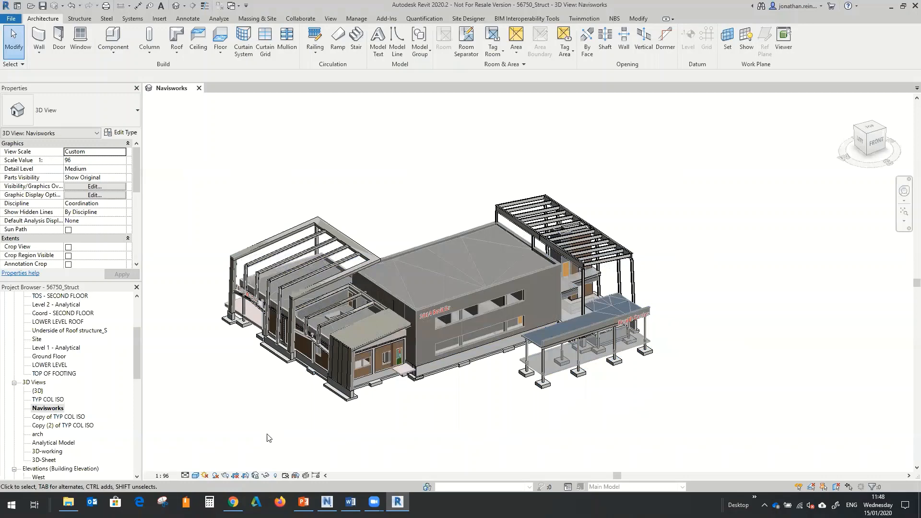
click(281, 477)
scroll(590, 368, down, 3)
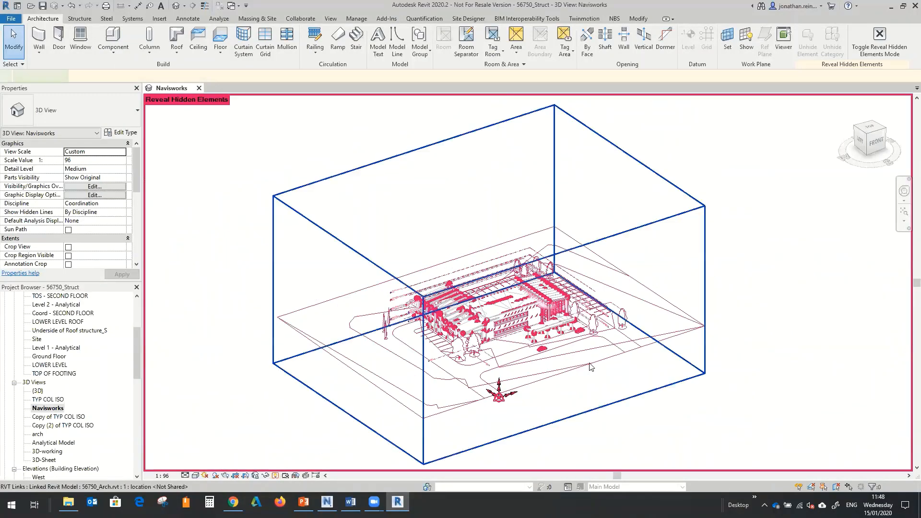
click(590, 367)
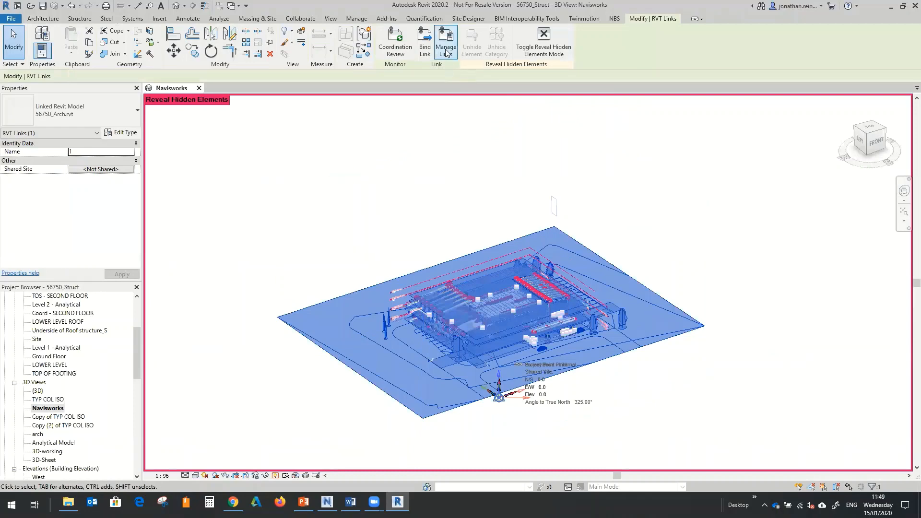
click(276, 476)
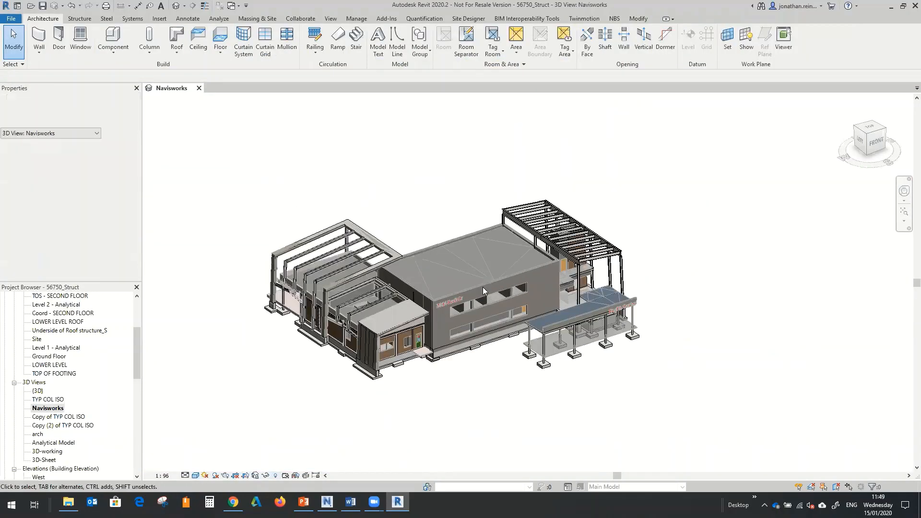
Step: Hide the linked 56750_Arch.rvt model in the Navisworks view so only the structural elements are displayed
click(483, 287)
key(e)
key(h)
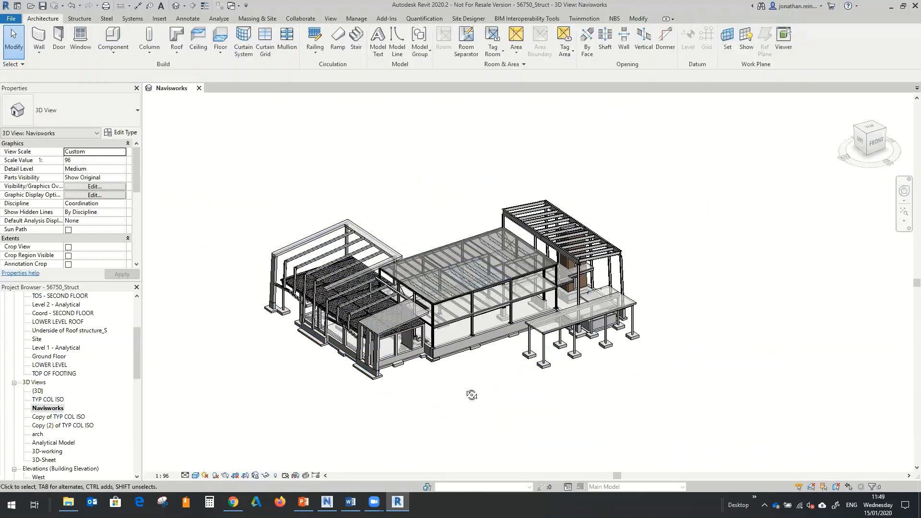
Step: Turn off the Floors and Structural Rebar model categories in the Navisworks view's visibility overrides and apply the change
shift+middle_drag(471, 393, 510, 299)
scroll(510, 299, up, 2)
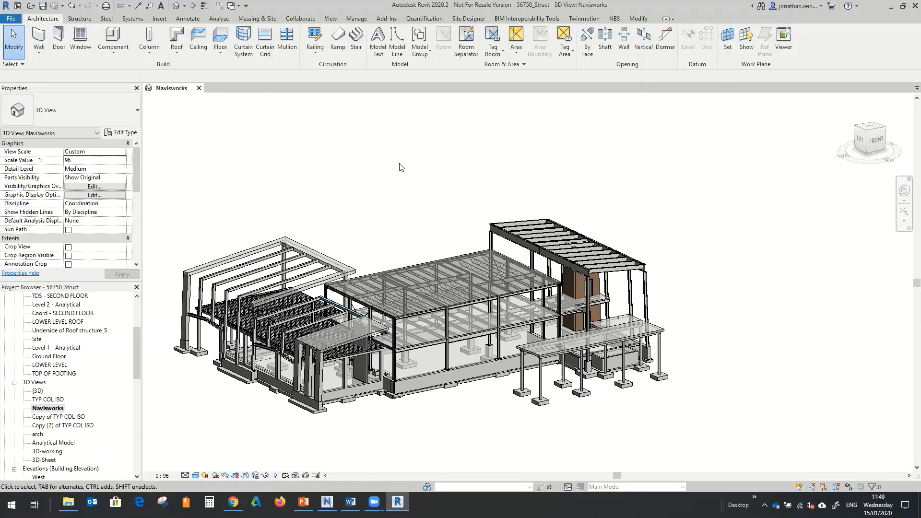
key(v)
key(v)
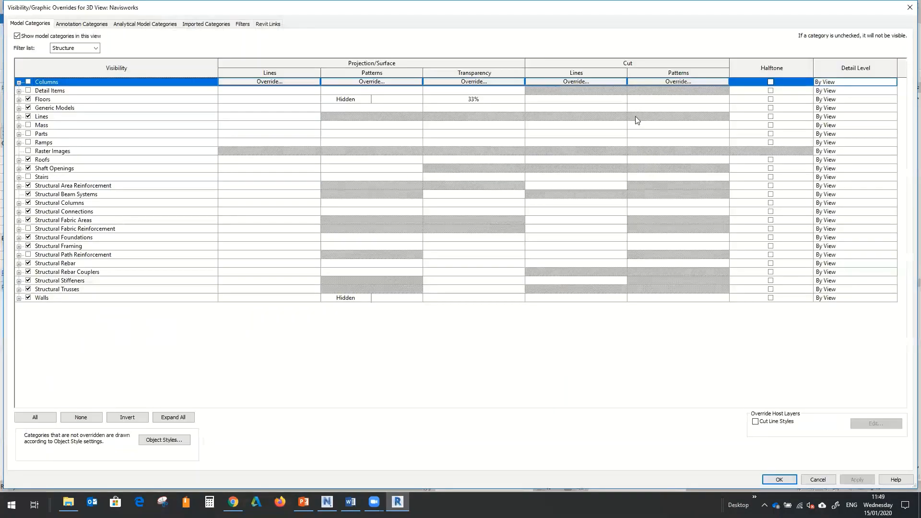
drag(3, 116, 636, 117)
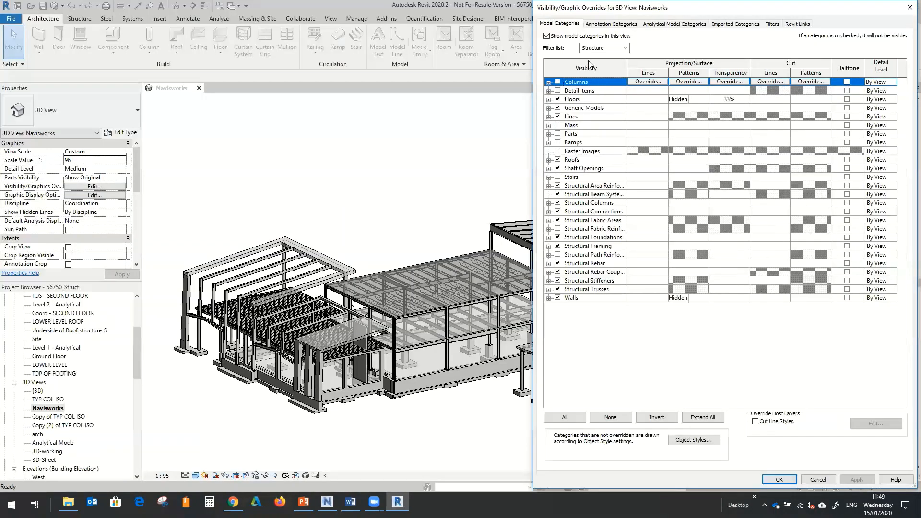
click(557, 99)
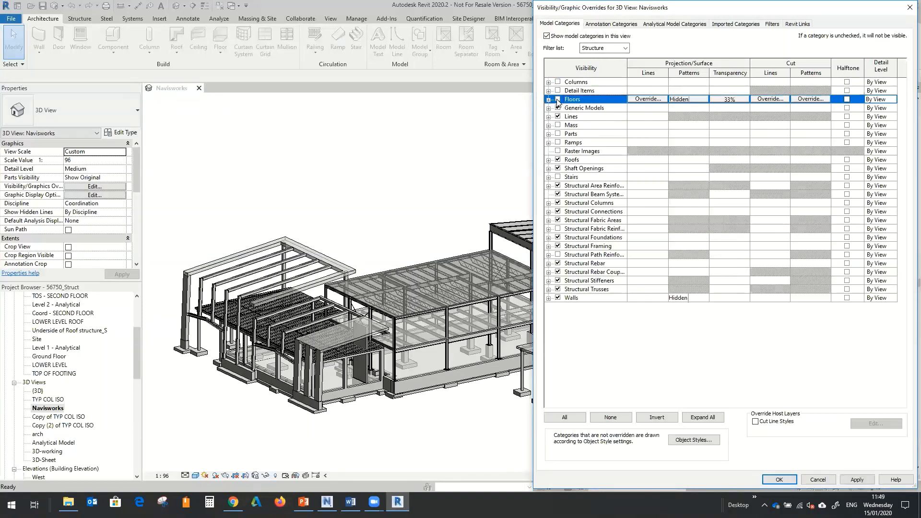
click(558, 263)
click(857, 479)
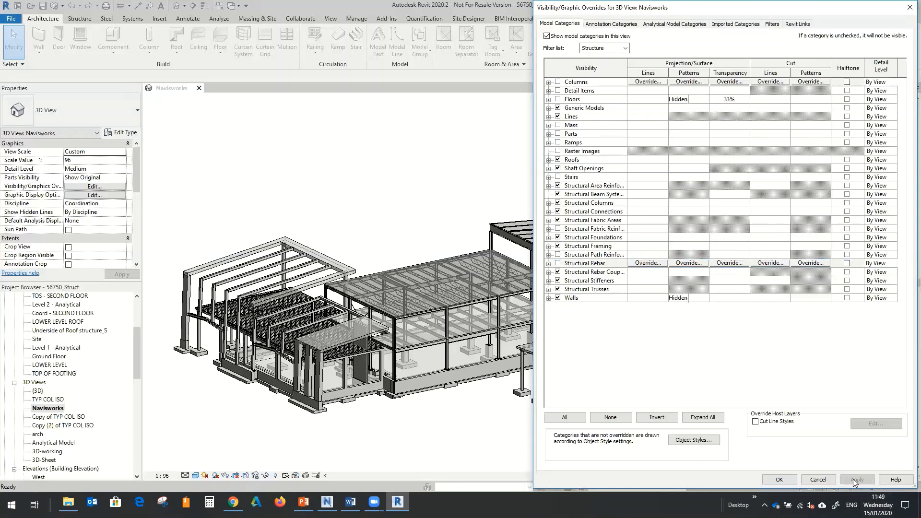
click(793, 481)
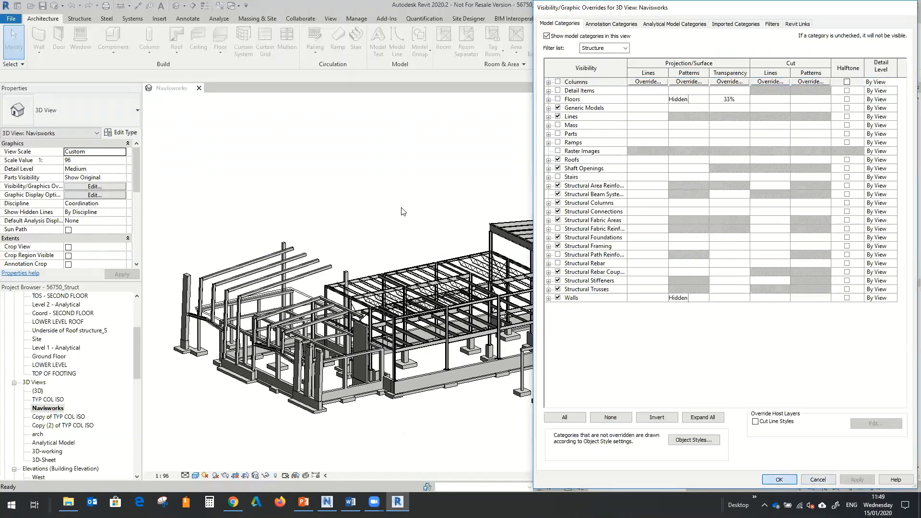
shift+middle_drag(429, 279, 706, 347)
shift+middle_drag(432, 346, 371, 328)
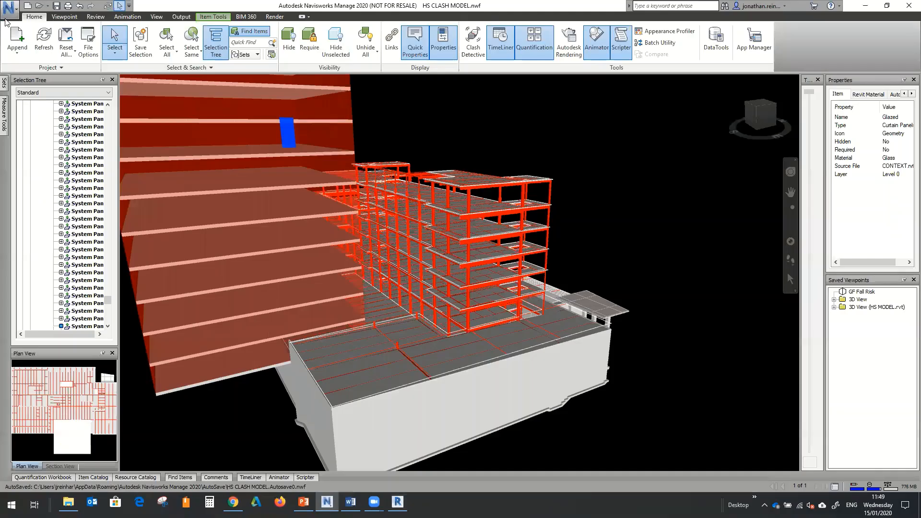
Step: Switch to Navisworks Manage and open the 56750_Struct Revit project from the Dataset folder of the Autodesk Navisworks 2017 dataset
click(9, 10)
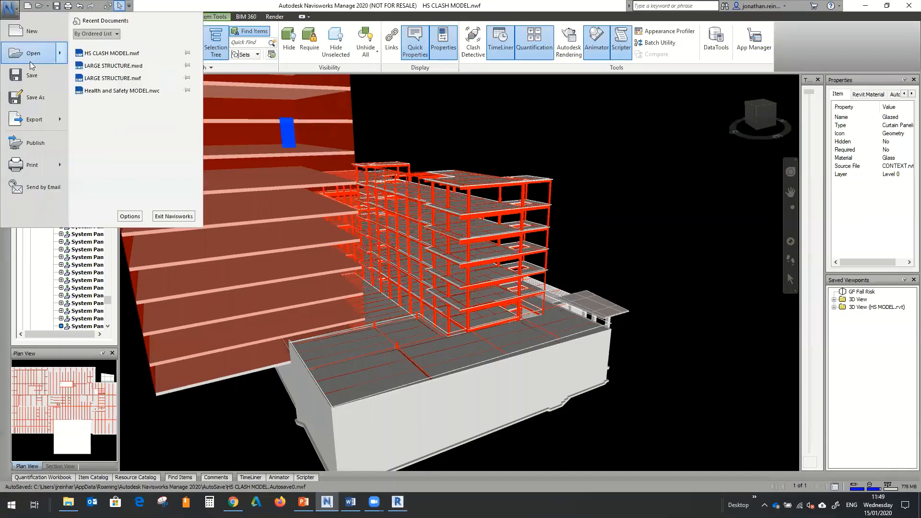
mouse_move(32, 57)
click(145, 57)
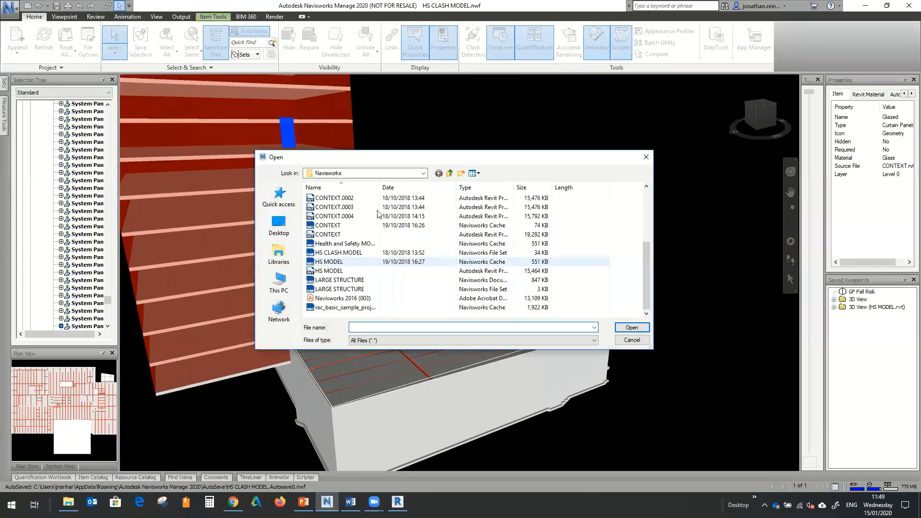
scroll(379, 189, up, 10)
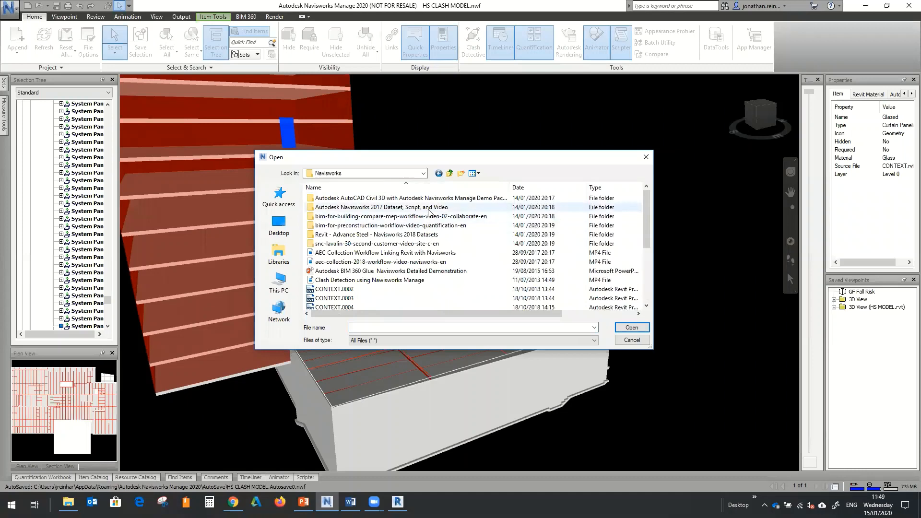
double_click(429, 211)
double_click(355, 199)
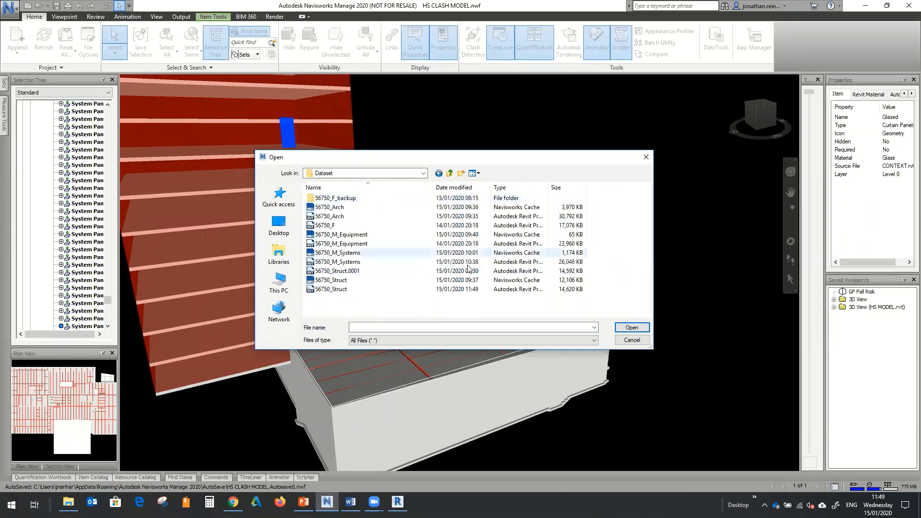
click(339, 289)
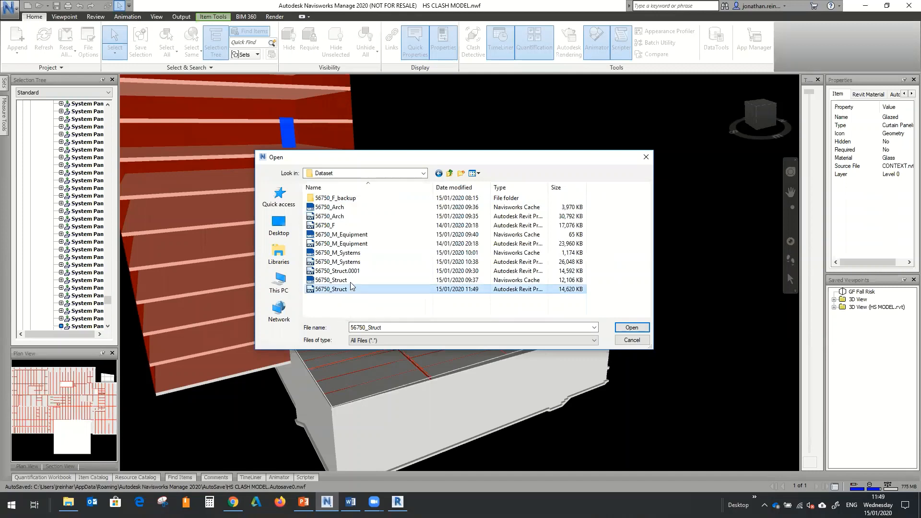
click(632, 328)
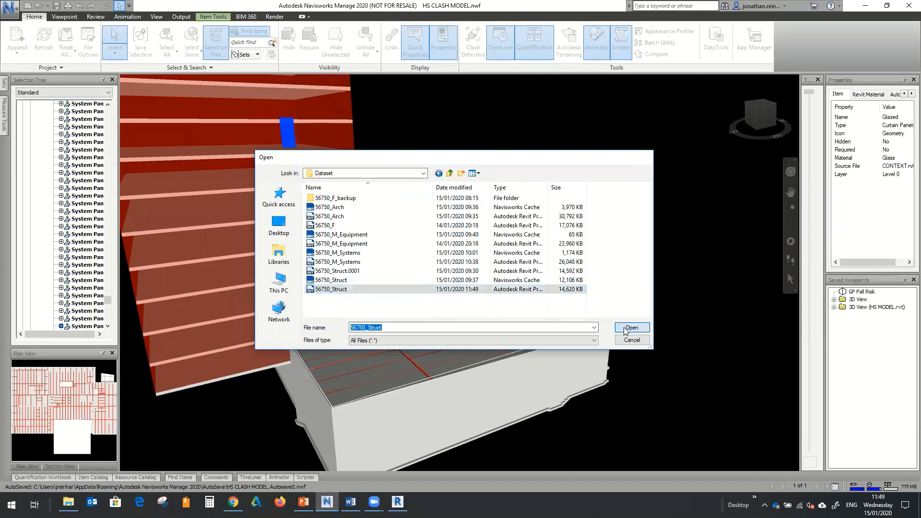
click(470, 286)
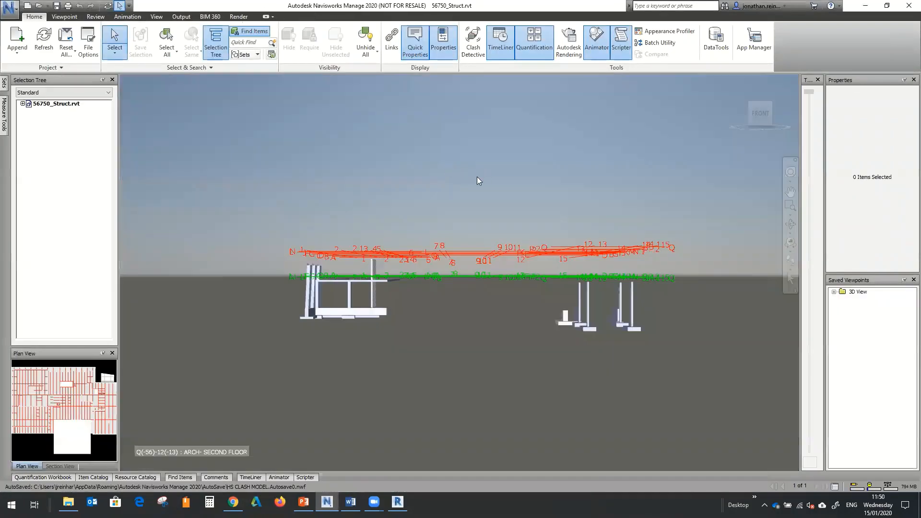
Step: Select the whole 56750_Struct.rvt model to inspect it, and append the 56750_M_Systems Navisworks cache file
shift+middle_drag(333, 157, 424, 252)
scroll(386, 247, up, 3)
scroll(459, 225, up, 1)
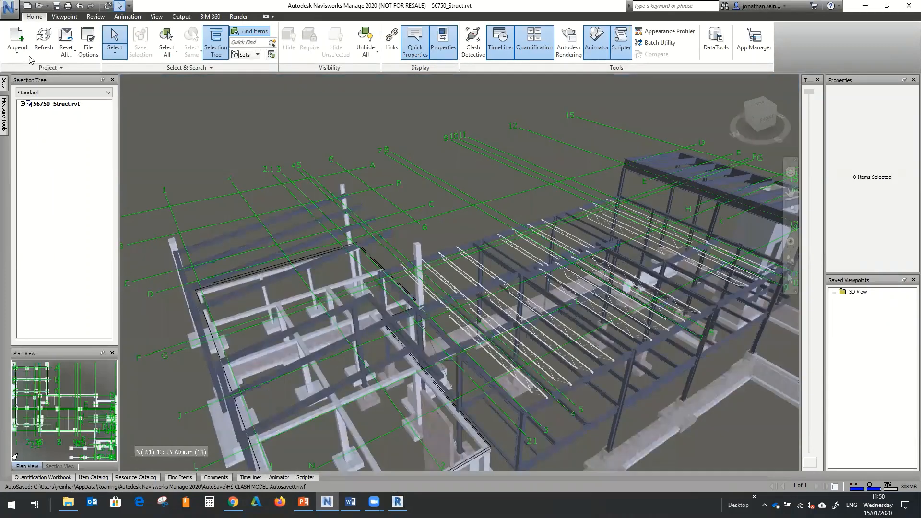
click(48, 104)
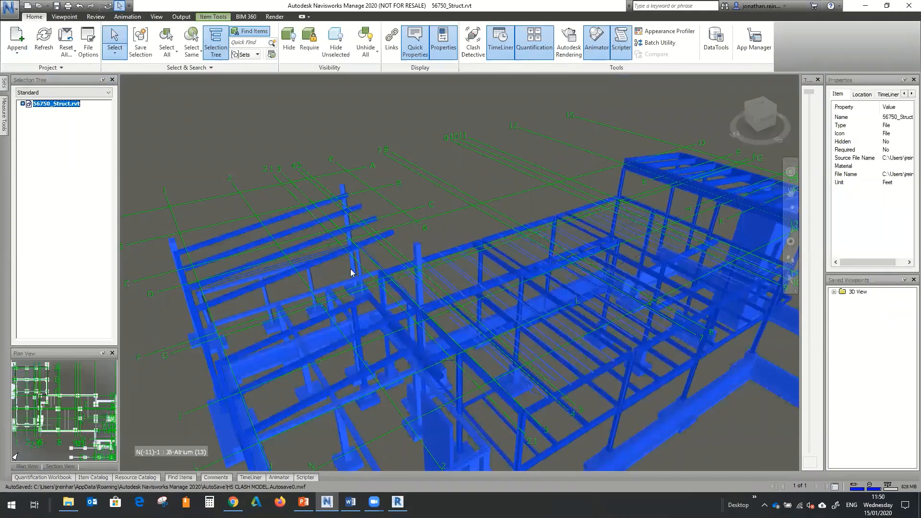
key(ctrl+a)
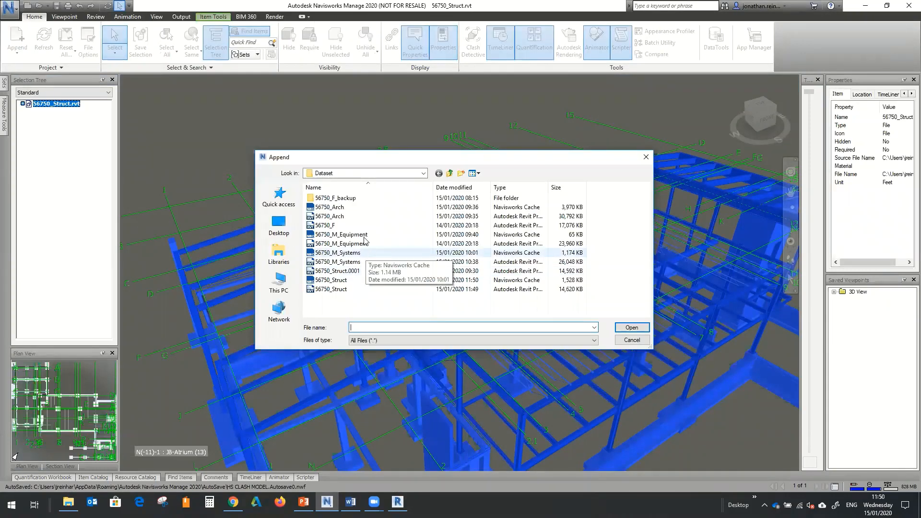
click(355, 235)
click(354, 252)
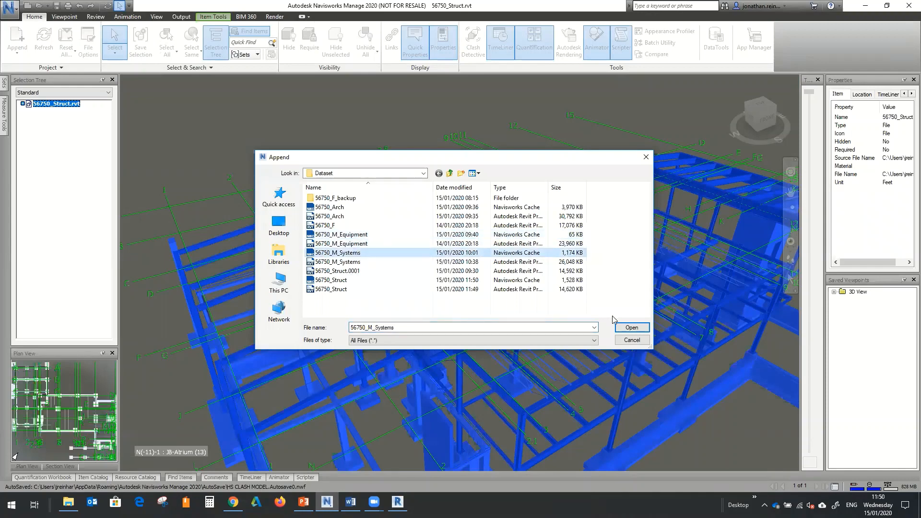
click(632, 327)
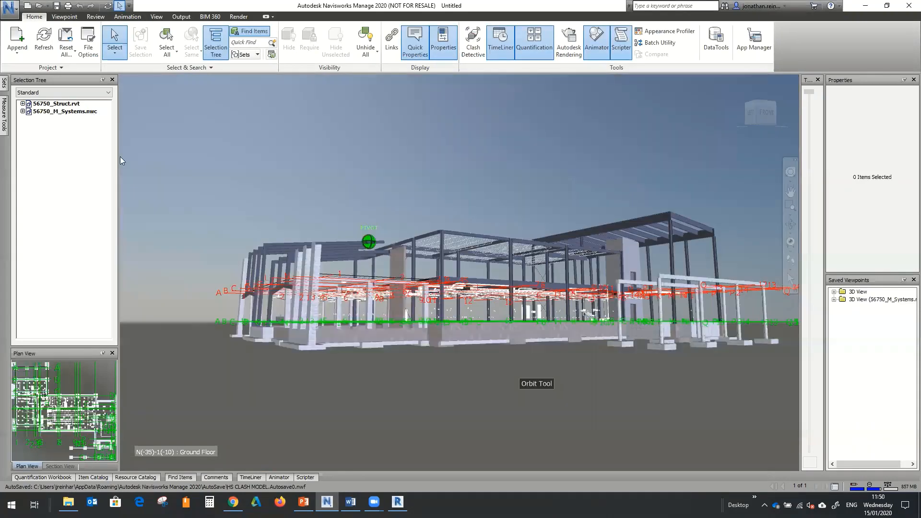
Step: Inspect the combined structural and systems models, and add a new clash test in Clash Detective
shift+middle_drag(566, 404, 486, 349)
scroll(444, 334, up, 3)
shift+middle_drag(530, 376, 496, 300)
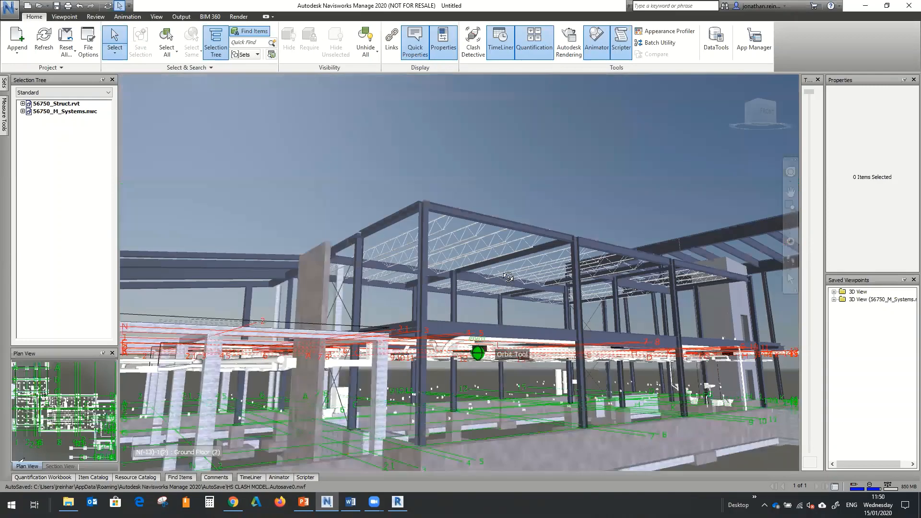
shift+middle_drag(446, 273, 466, 334)
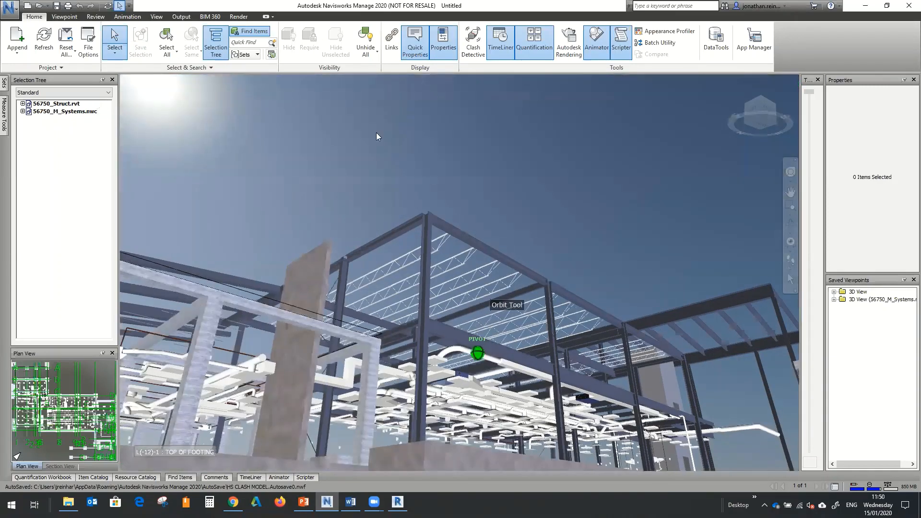
shift+middle_drag(376, 133, 472, 124)
shift+middle_drag(471, 41, 108, 256)
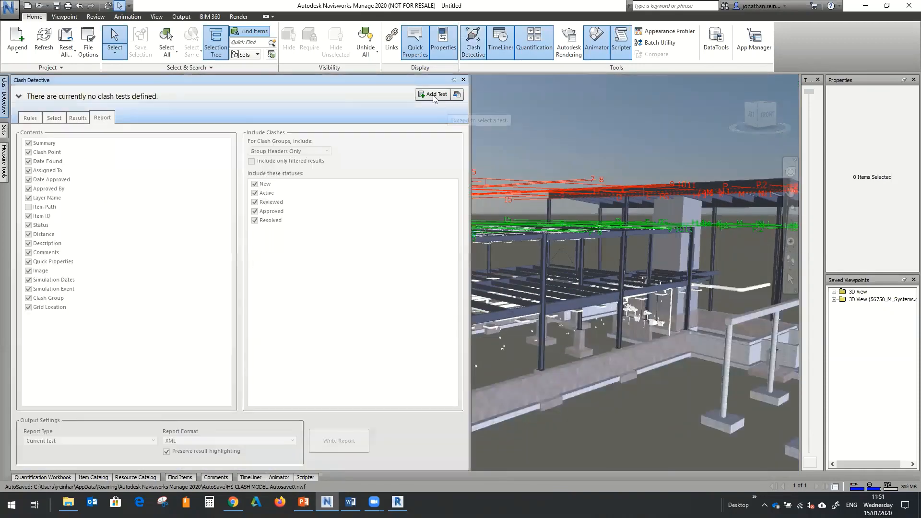
click(434, 97)
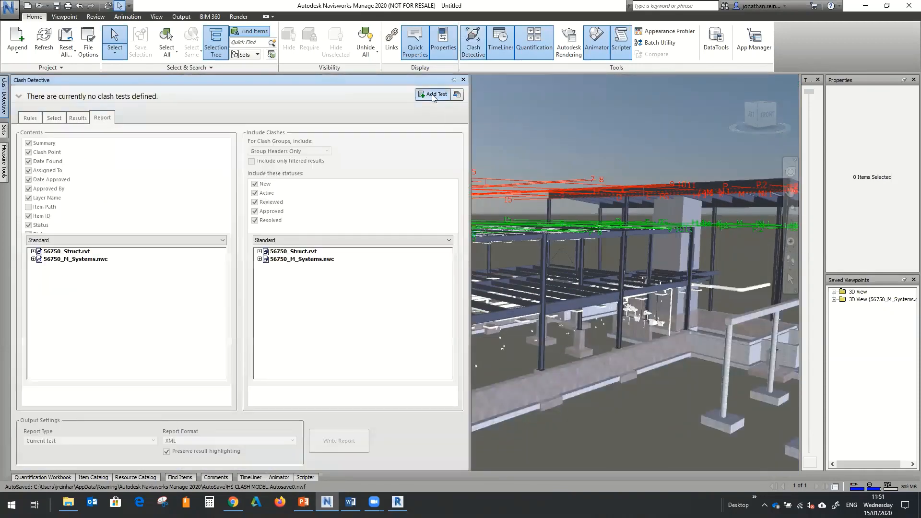
Step: Set 56750_Struct.rvt as Selection A and 56750_M_Systems.nwc as Selection B, and run the clearance clash test
click(33, 252)
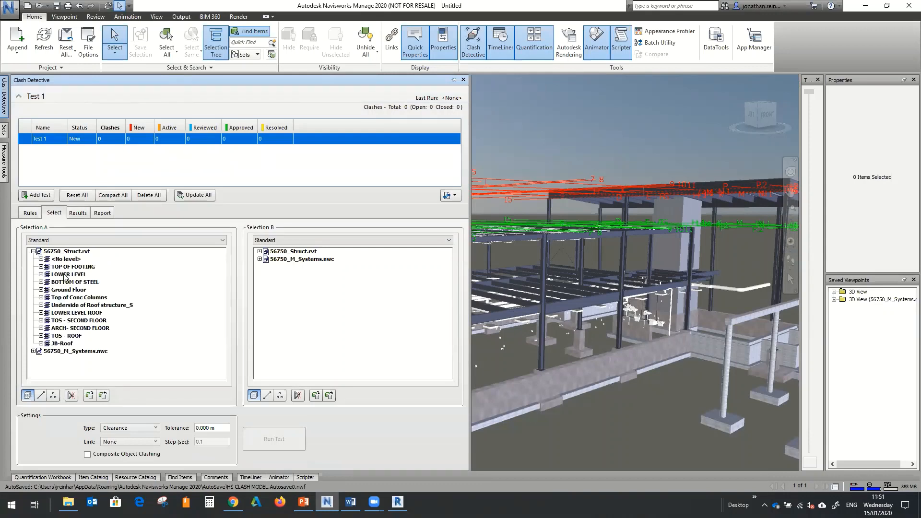
click(85, 252)
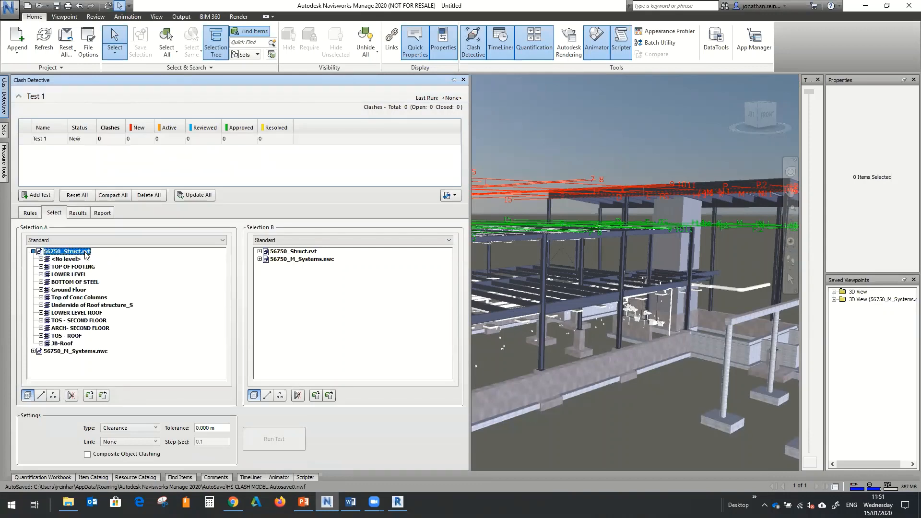
click(323, 263)
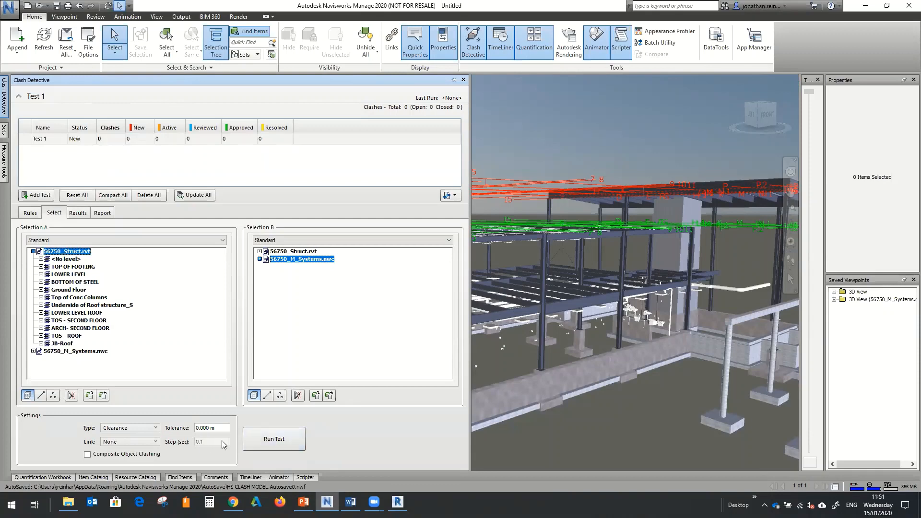
click(274, 439)
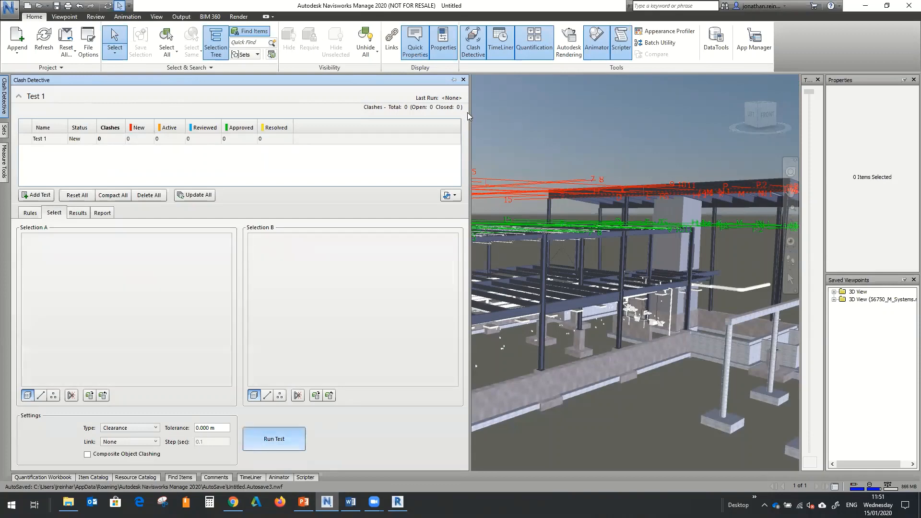
Step: Narrow the Clash Detective window to enlarge the model view, and examine the two elements involved in Clash1
drag(470, 113, 327, 113)
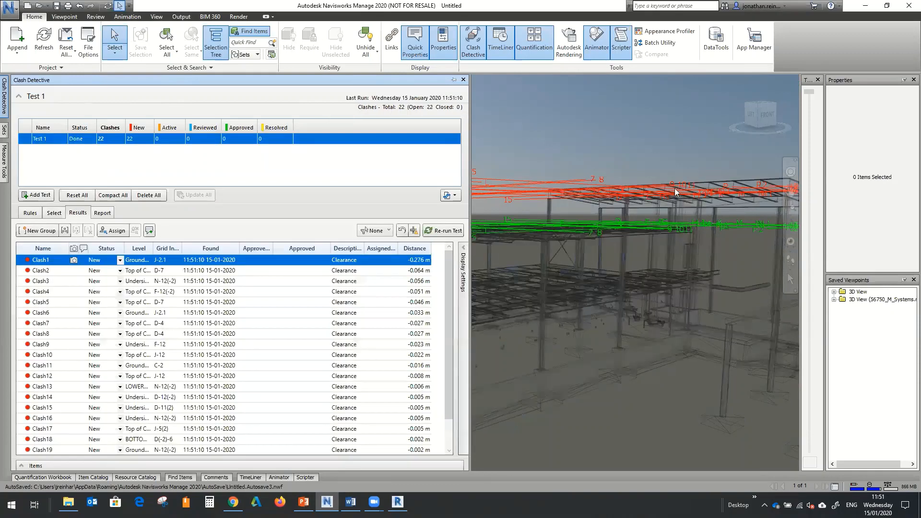
scroll(485, 249, down, 2)
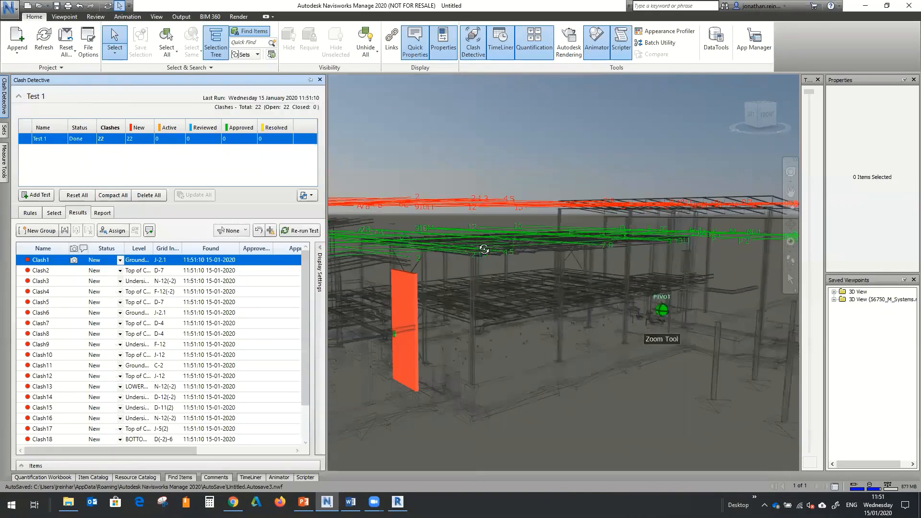
scroll(512, 357, down, 1)
scroll(493, 352, up, 1)
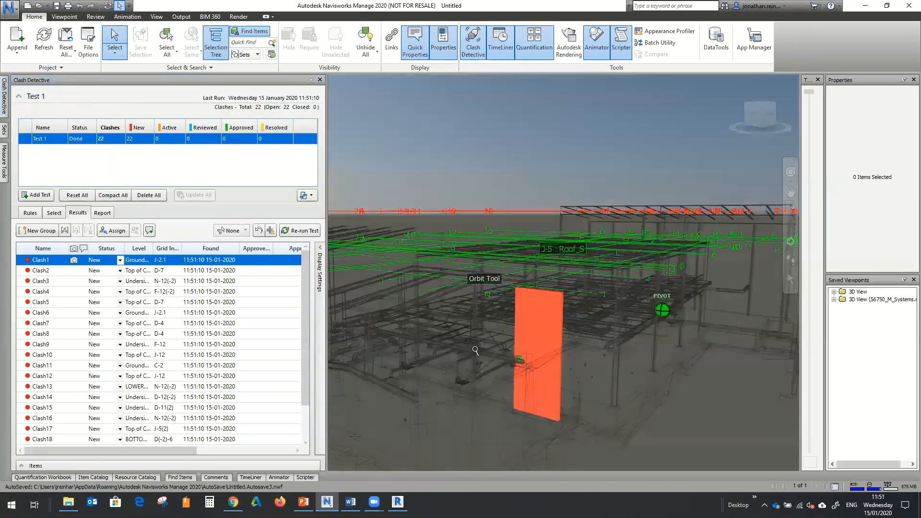
scroll(476, 349, up, 1)
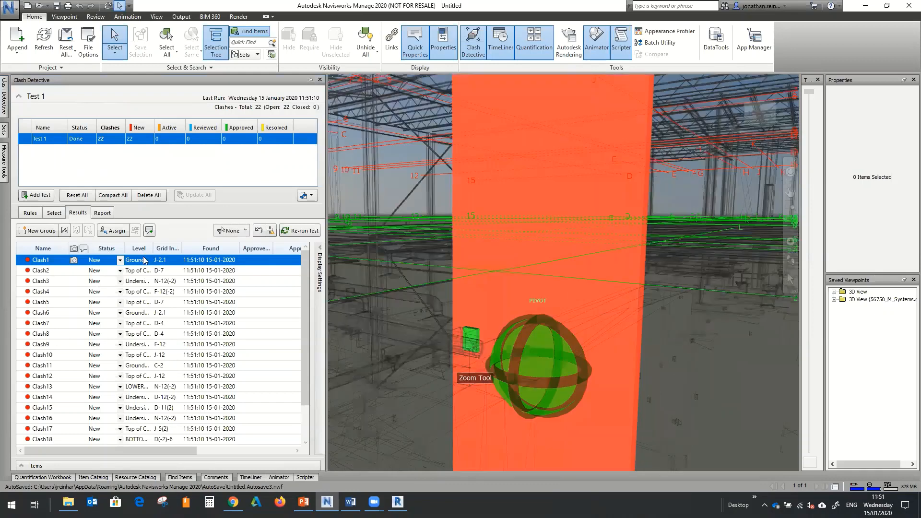
click(142, 262)
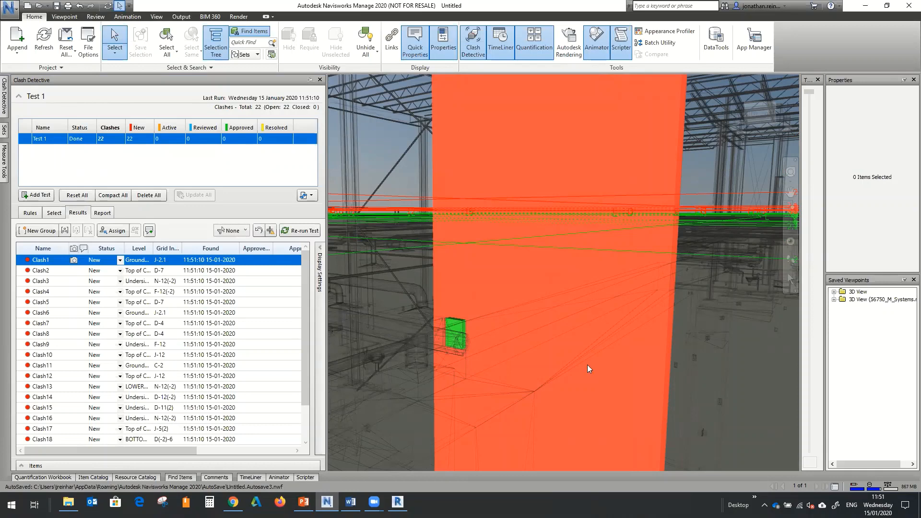
scroll(493, 347, down, 2)
middle_drag(493, 325, 675, 307)
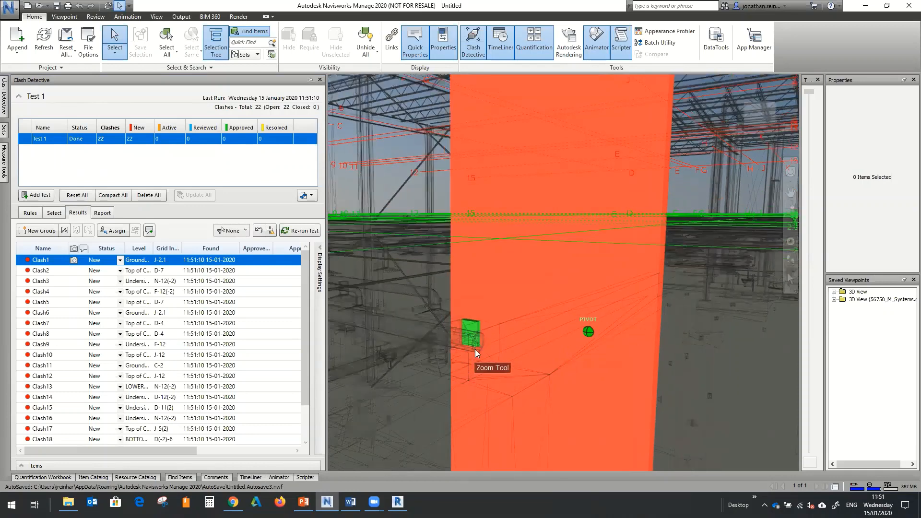
scroll(475, 349, up, 3)
scroll(492, 319, down, 3)
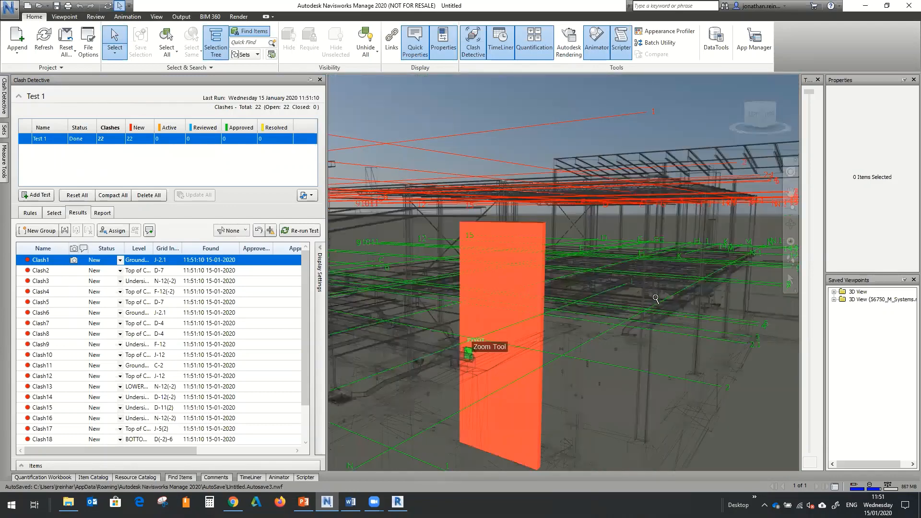
shift+middle_drag(512, 271, 462, 332)
Step: Select Clash2, examine its beam within the surrounding model, and set the clash status to Resolved
key(Down)
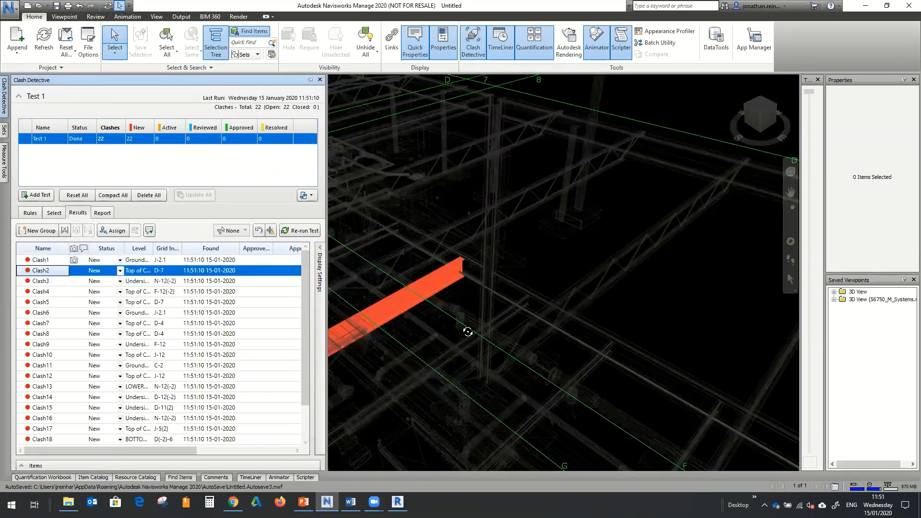
scroll(508, 292, down, 4)
shift+middle_drag(501, 270, 466, 332)
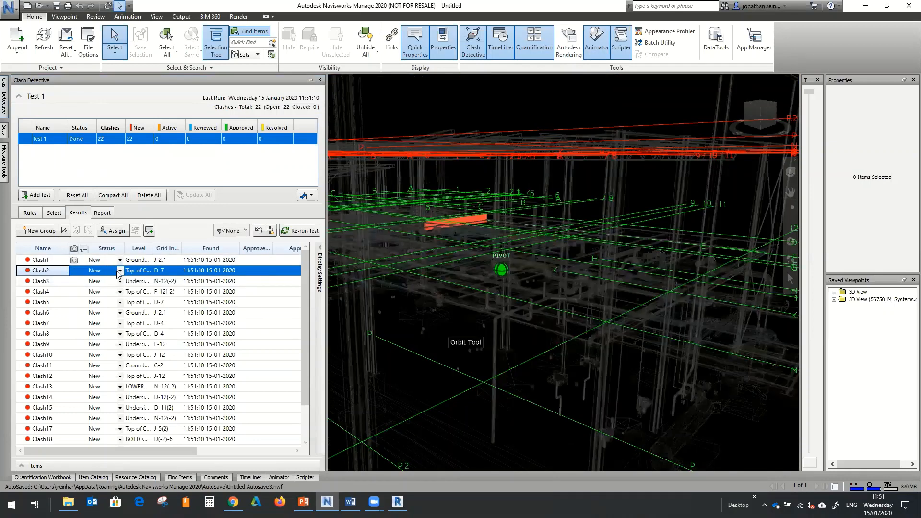
mouse_move(508, 292)
shift+middle_down()
mouse_move(542, 318)
mouse_move(543, 333)
shift+middle_up()
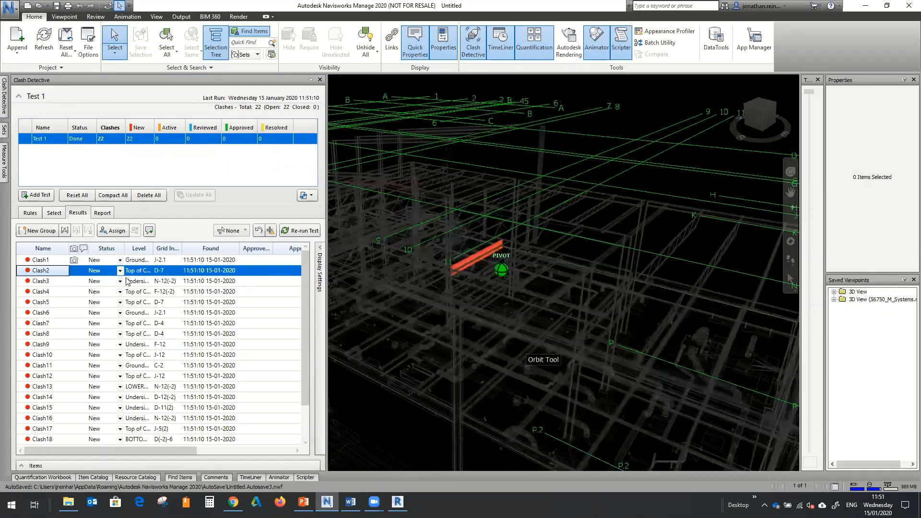
click(123, 271)
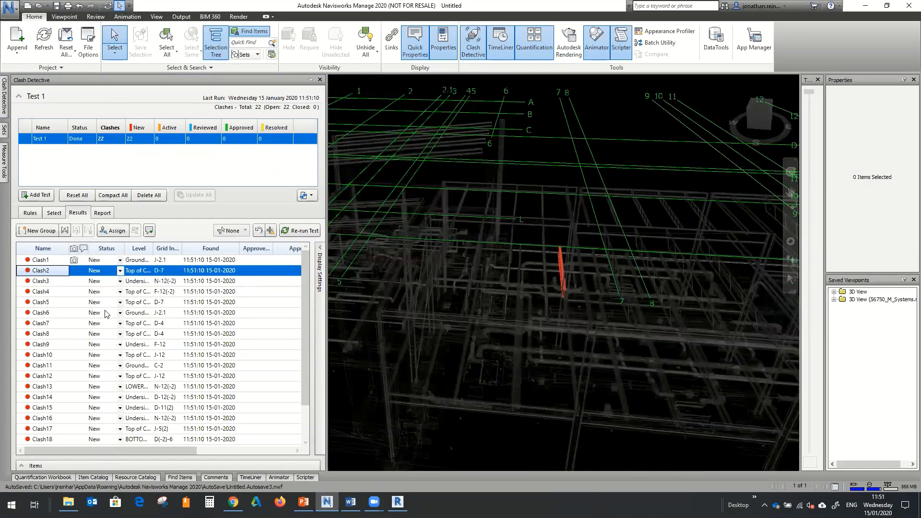
click(105, 313)
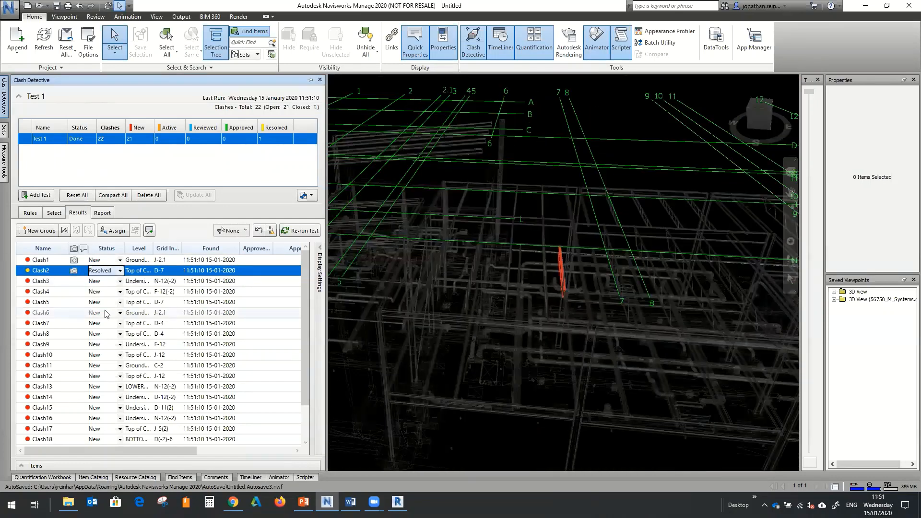
Step: Select Clash5 and examine its two clashing elements up close and within the surrounding structure
click(38, 302)
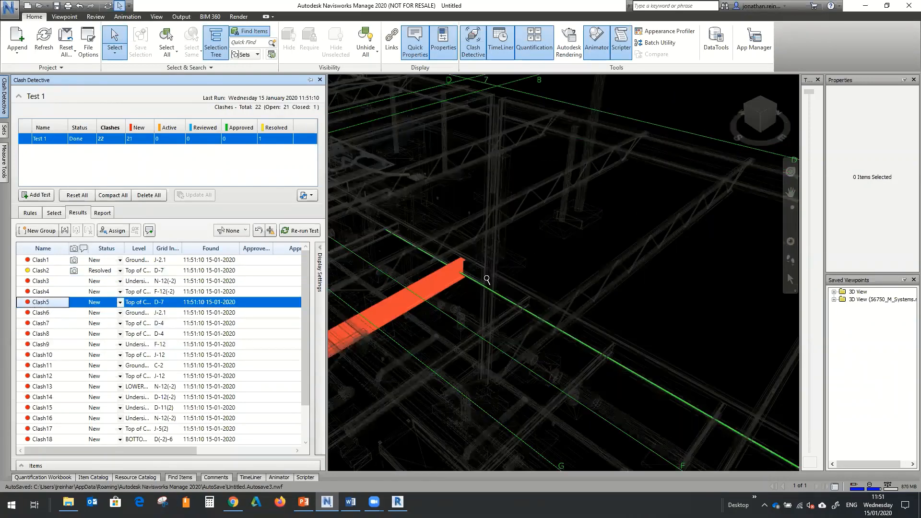
scroll(640, 384, up, 2)
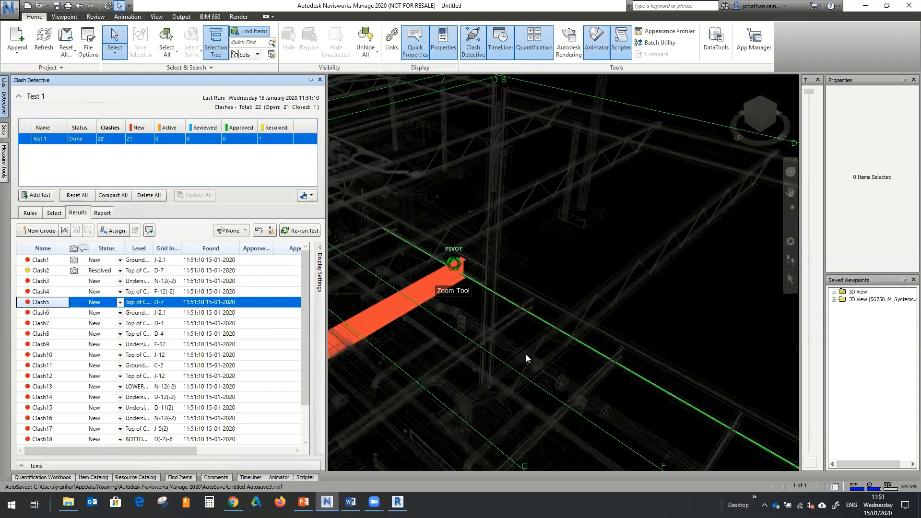
scroll(552, 294, up, 2)
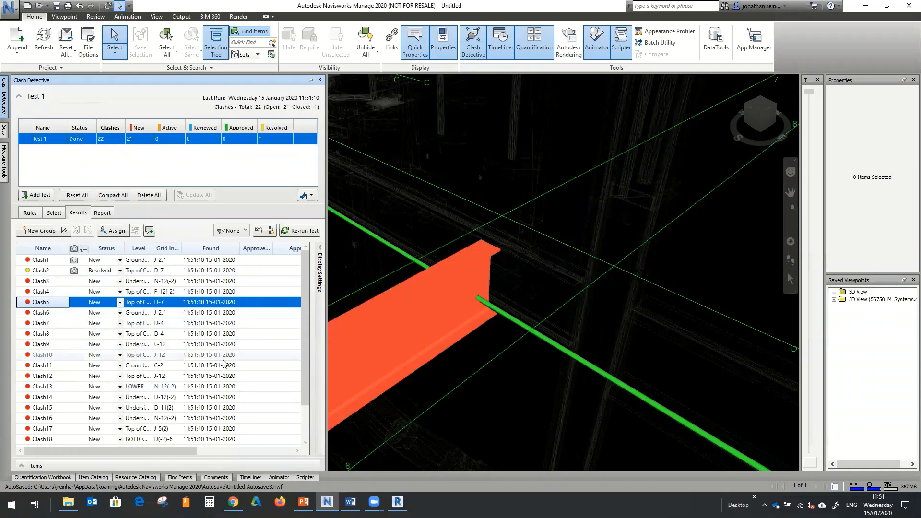
scroll(583, 281, up, 2)
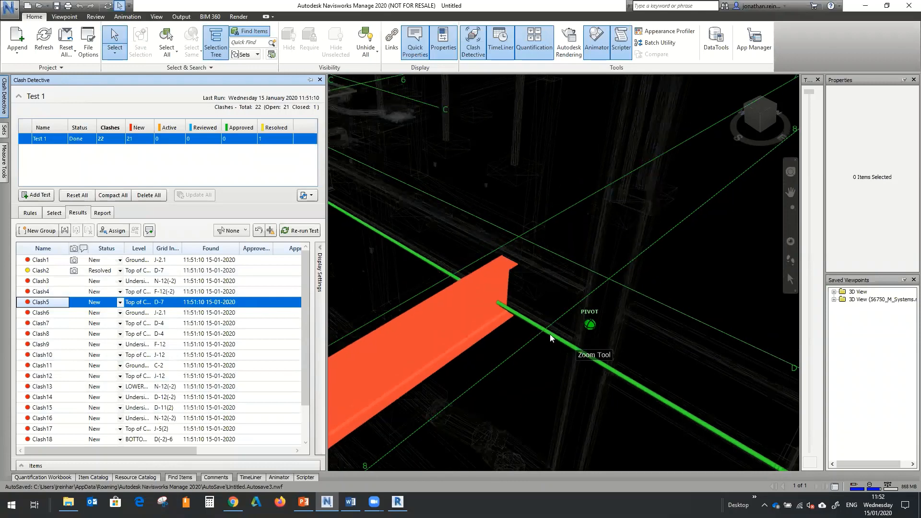
scroll(550, 333, down, 3)
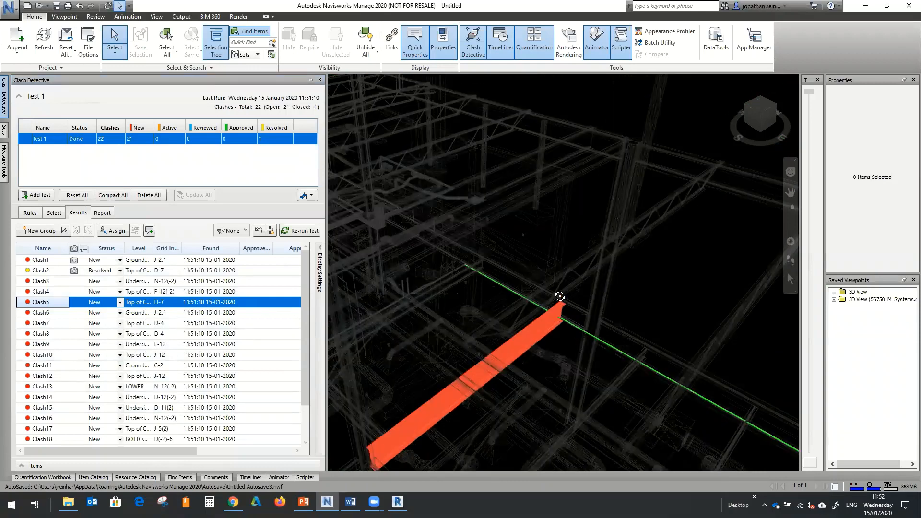
shift+middle_drag(587, 314, 480, 204)
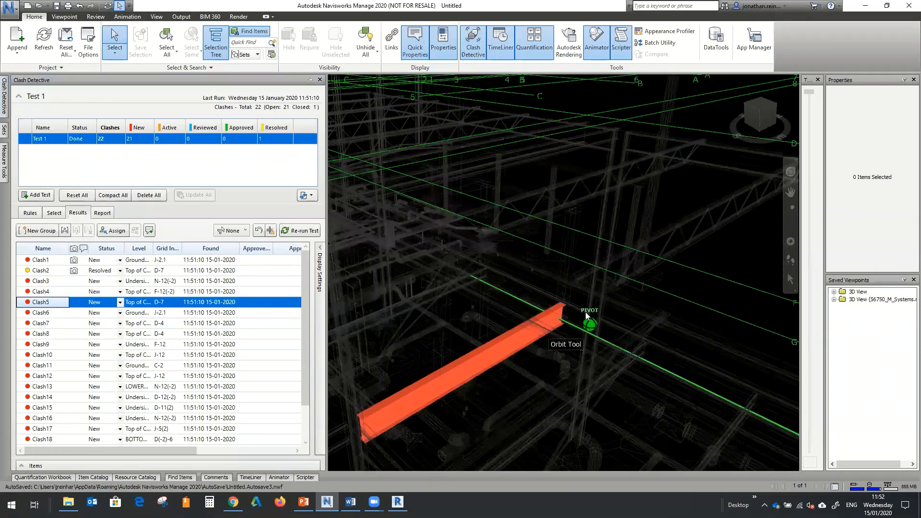
shift+middle_drag(388, 123, 545, 323)
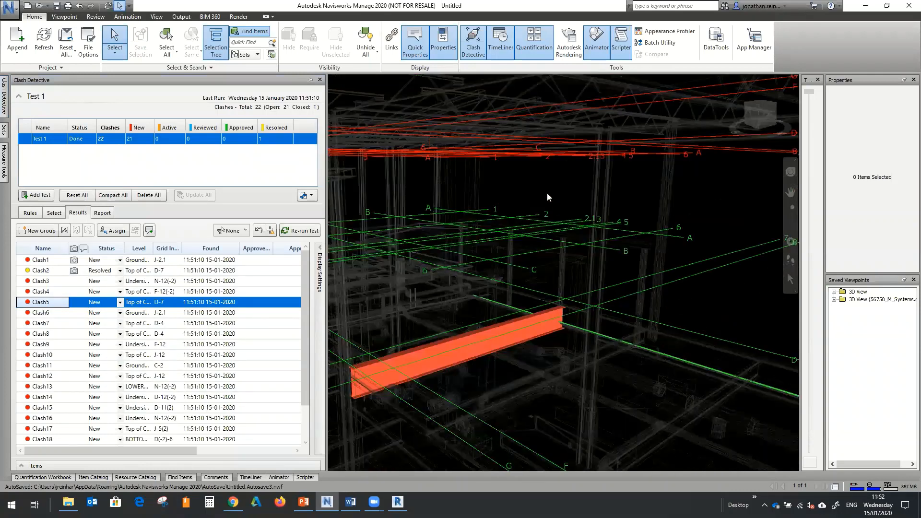
middle_drag(536, 165, 541, 178)
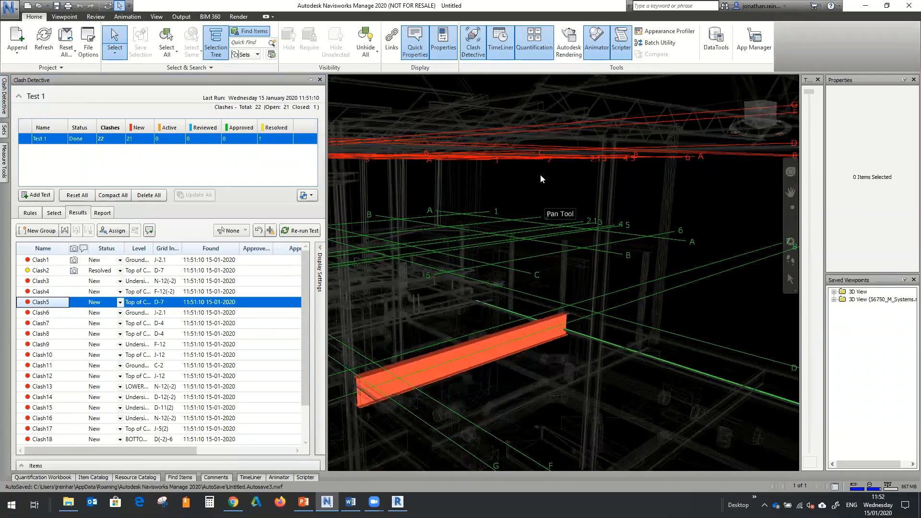
scroll(509, 203, up, 2)
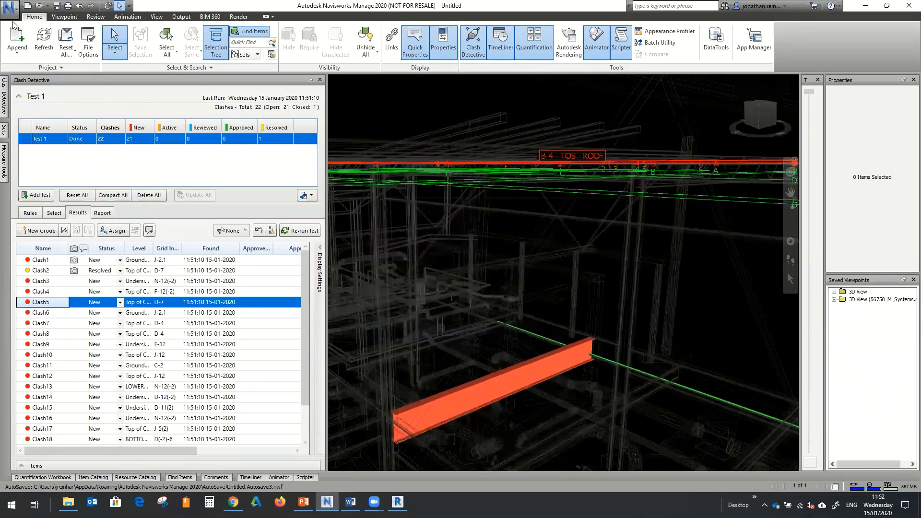
Step: Start opening another file and browse up from the Dataset folder to the parent Navisworks folder
click(15, 18)
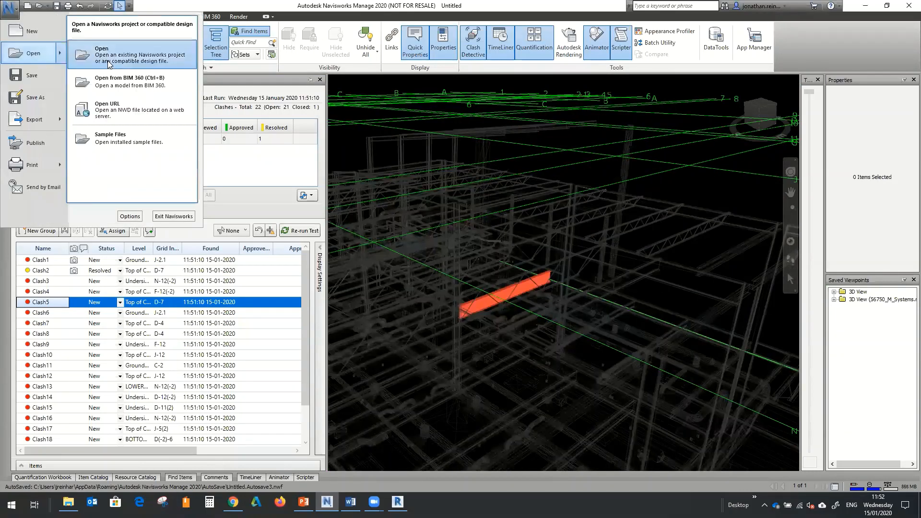
click(592, 211)
key(ctrl+o)
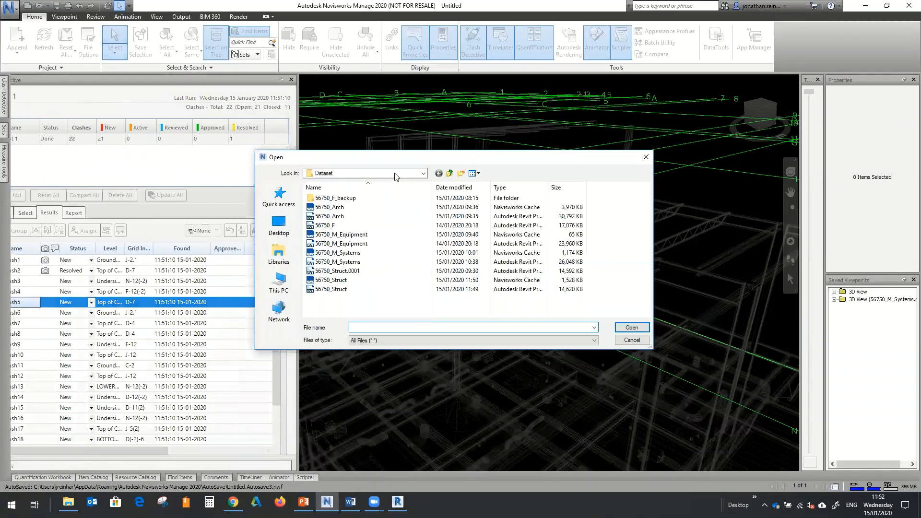
click(394, 174)
click(354, 252)
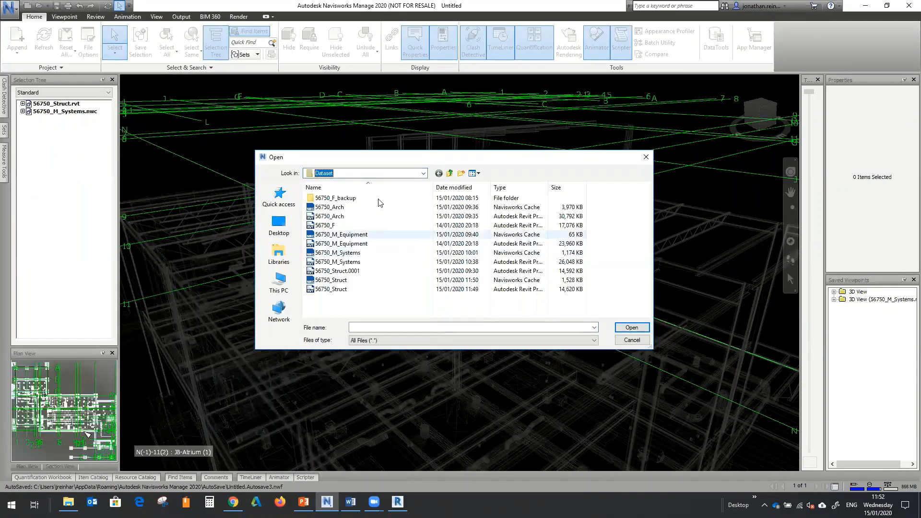
click(451, 174)
click(451, 174)
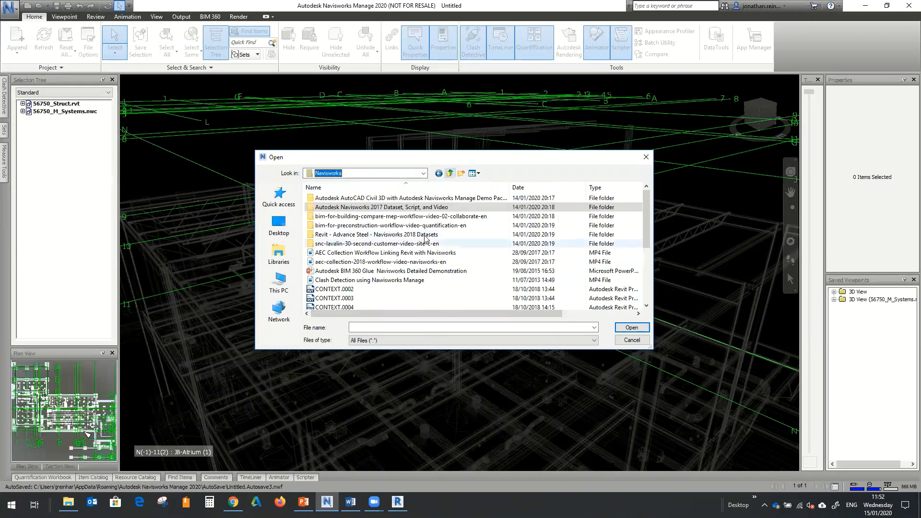
Step: Try to open the LARGE STRUCTURE Navisworks file set, ignoring all unresolved external references
scroll(422, 233, down, 3)
click(394, 281)
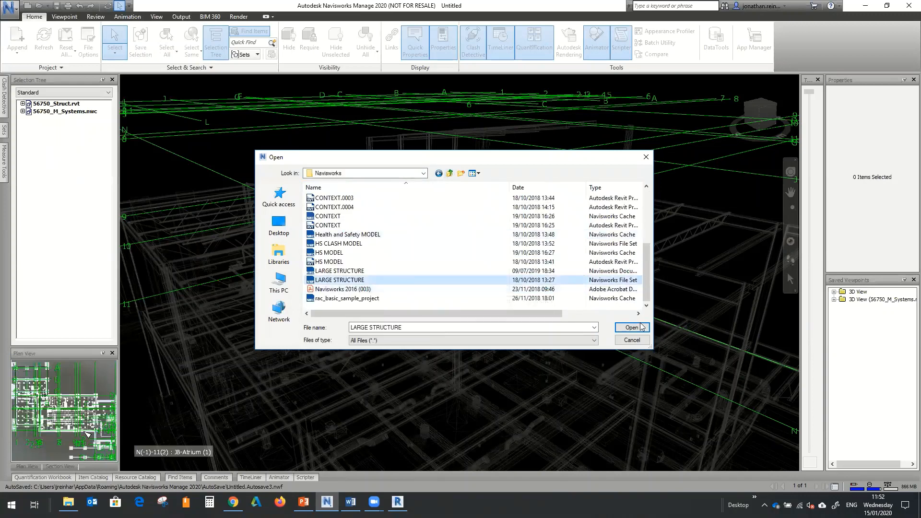
click(628, 330)
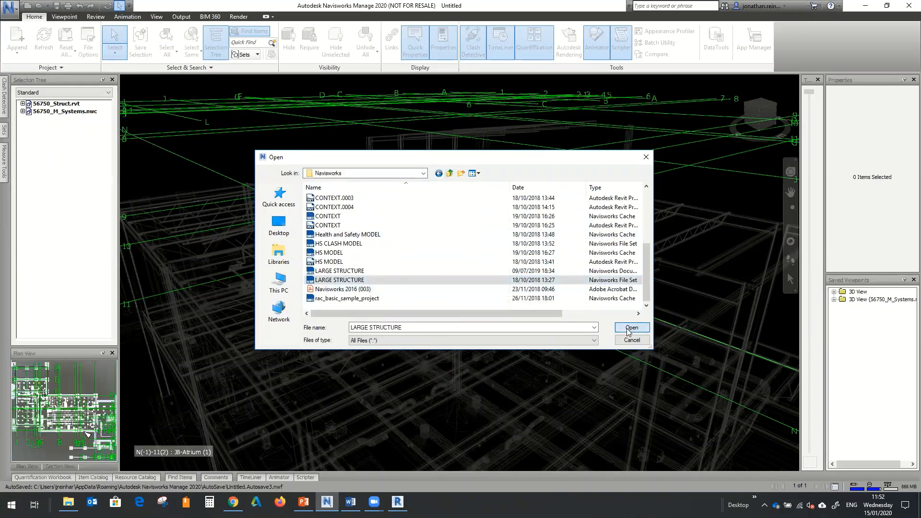
click(467, 285)
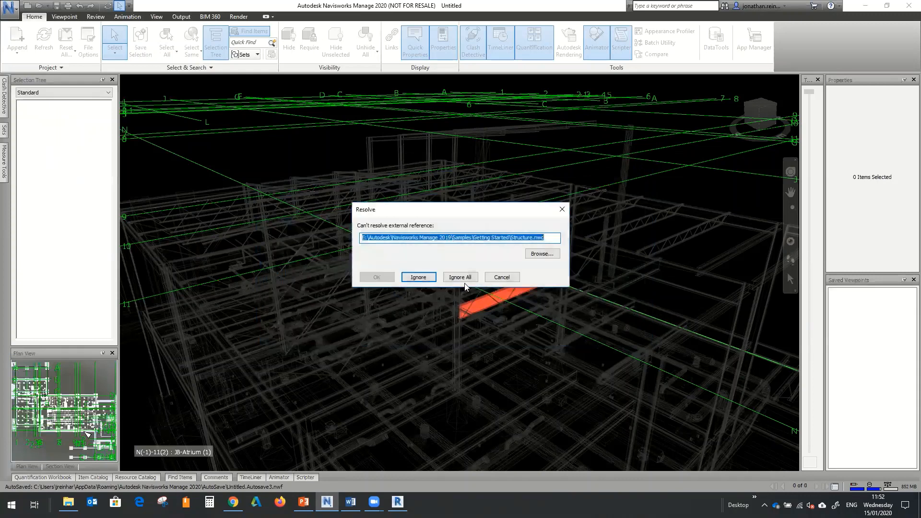
click(464, 281)
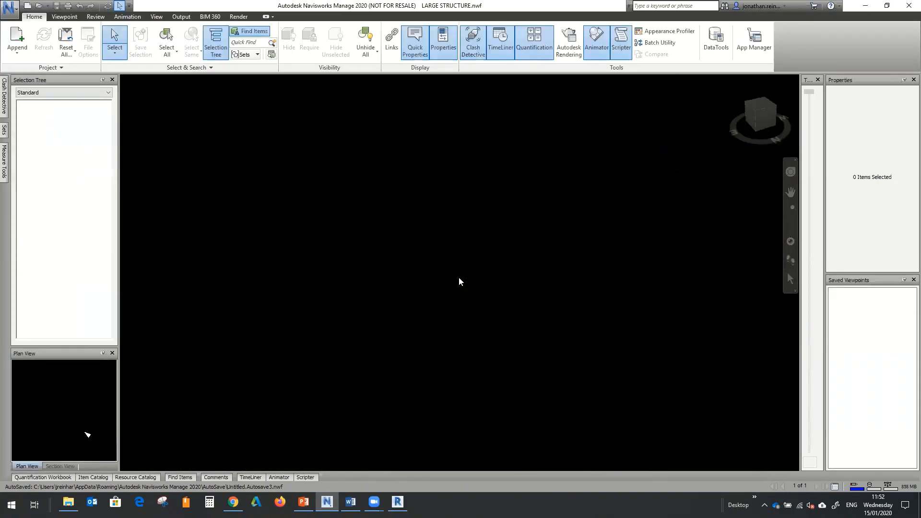
Step: Open the LARGE STRUCTURE Navisworks document from the Navisworks folder
click(792, 208)
click(9, 8)
mouse_move(33, 54)
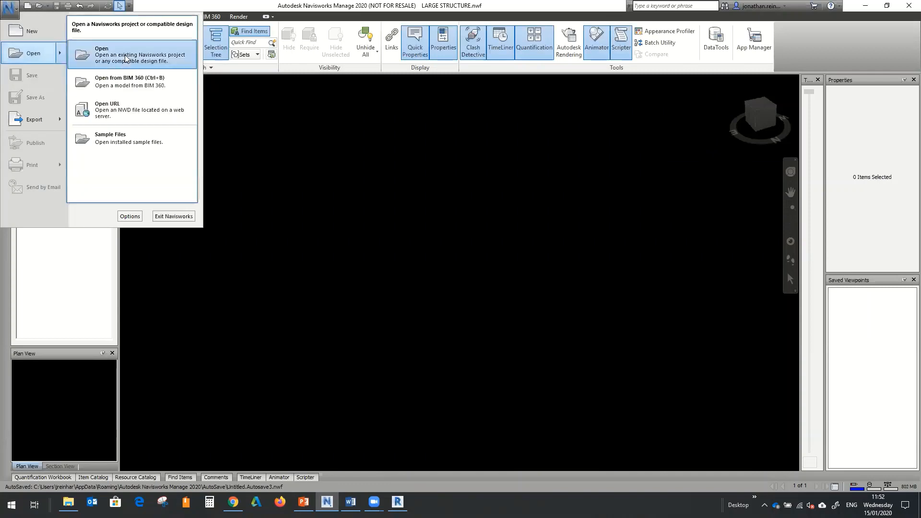
click(125, 57)
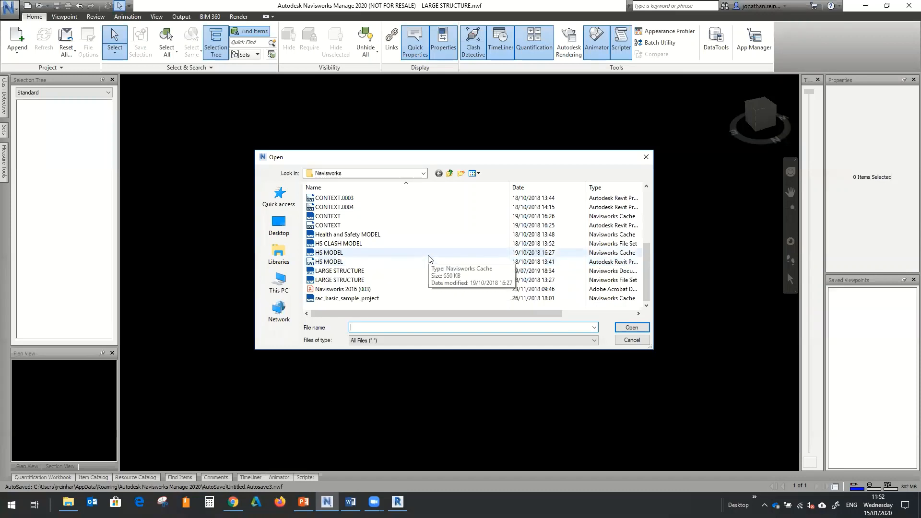
click(642, 53)
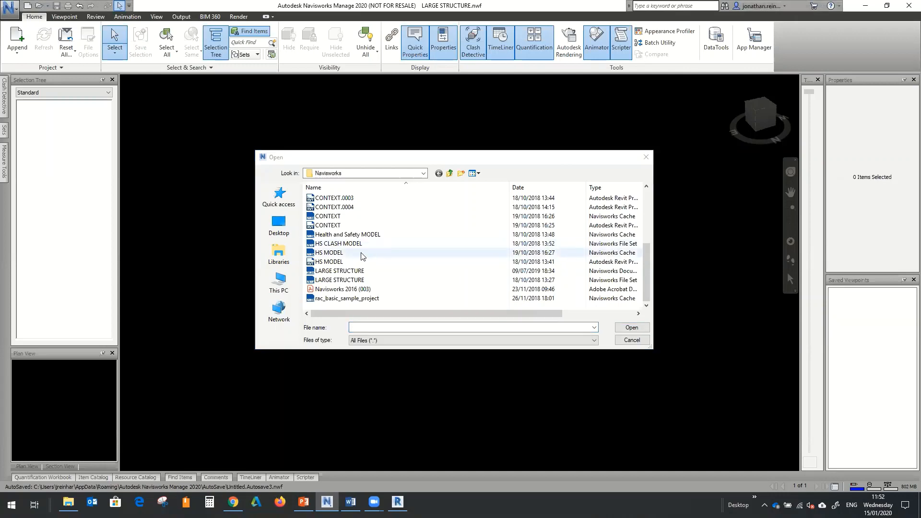
click(361, 280)
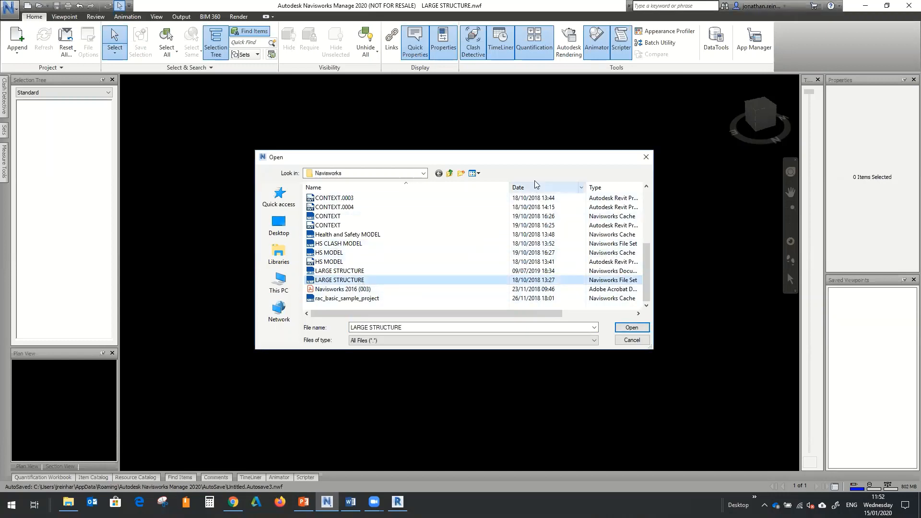
click(626, 272)
click(633, 328)
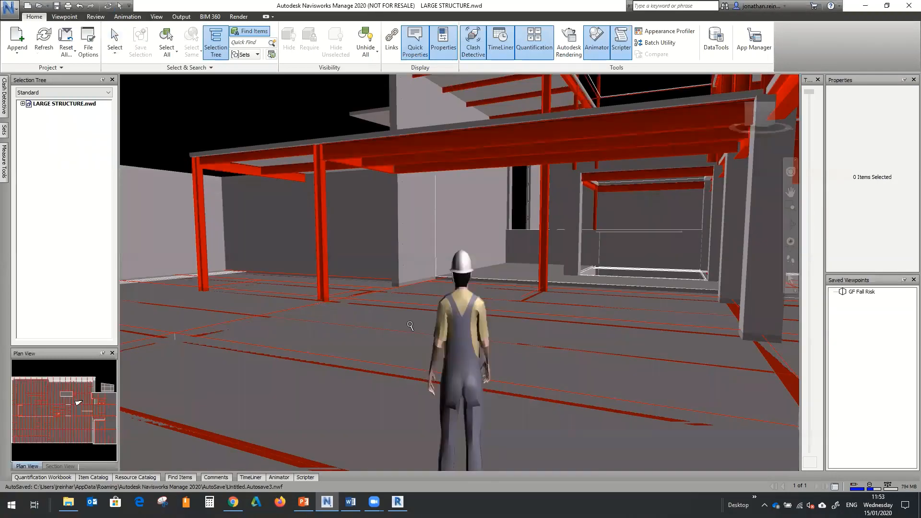
Step: Inspect the whole building from outside, switch to the Fly tool, and fly around the steel frame
drag(410, 326, 444, 340)
scroll(520, 228, down, 8)
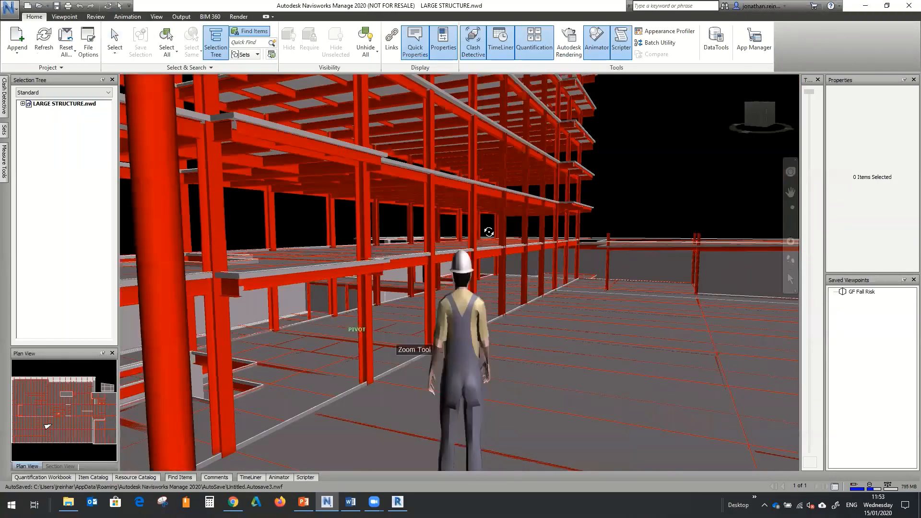
shift+middle_drag(489, 232, 304, 324)
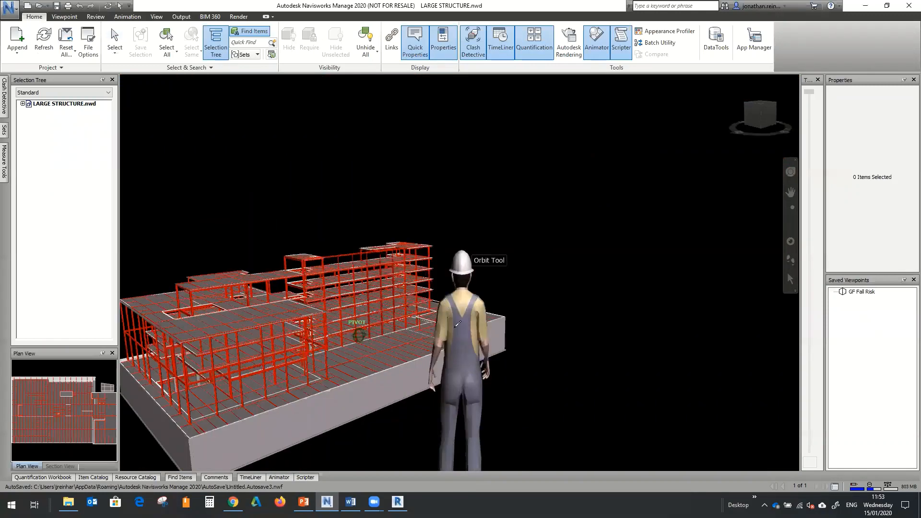
scroll(226, 379, up, 3)
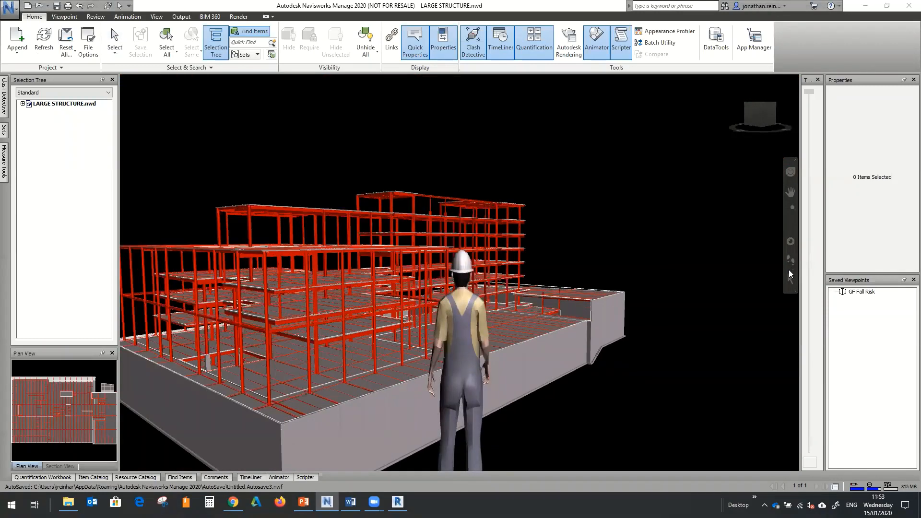
click(791, 270)
click(827, 288)
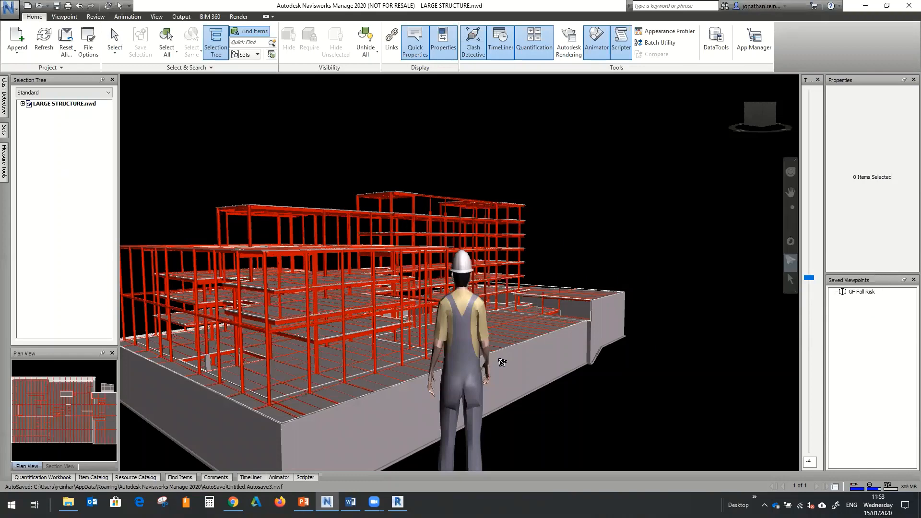
scroll(361, 438, up, 1)
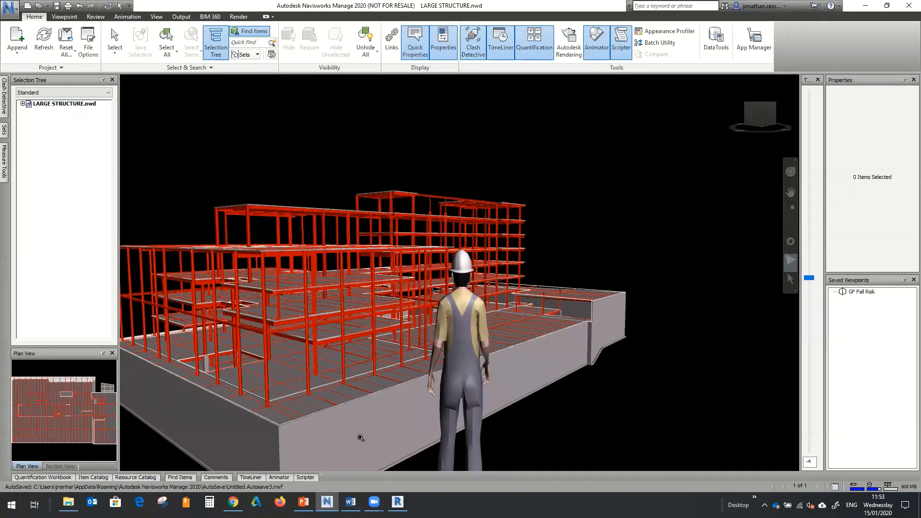
scroll(514, 311, up, 2)
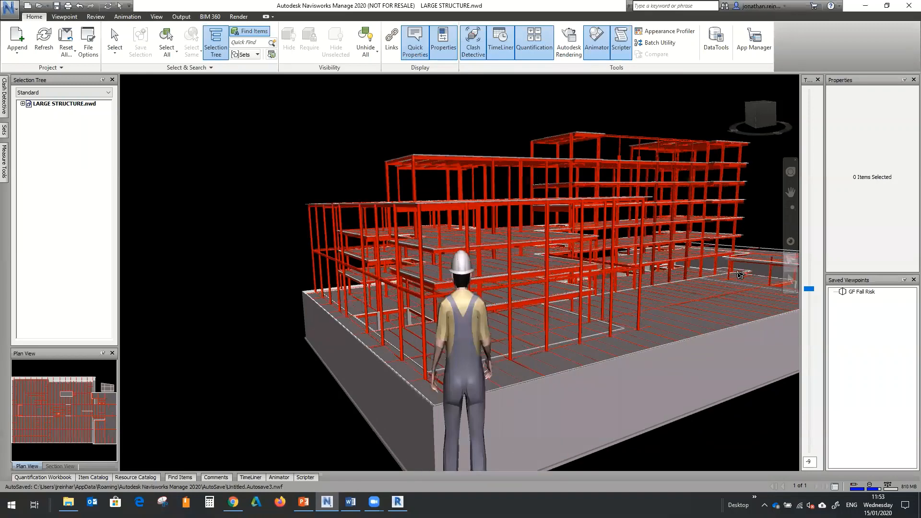
click(790, 270)
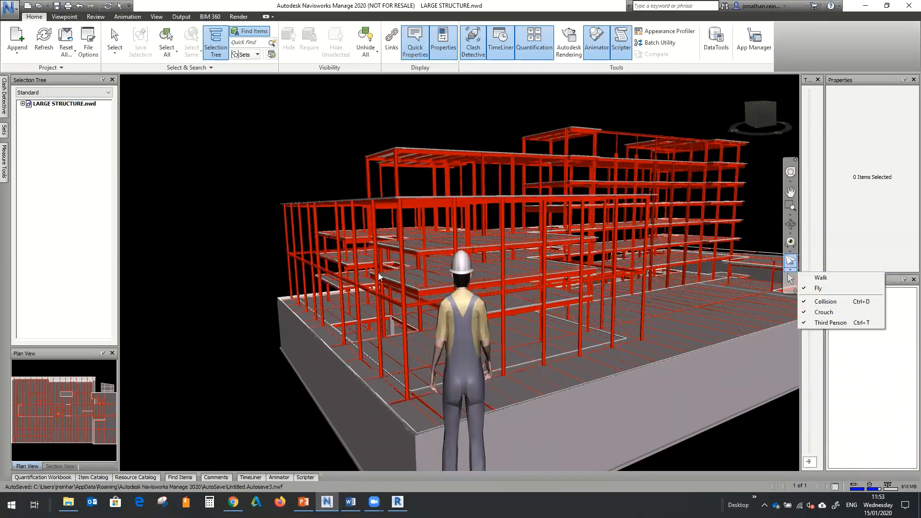
drag(439, 255, 400, 261)
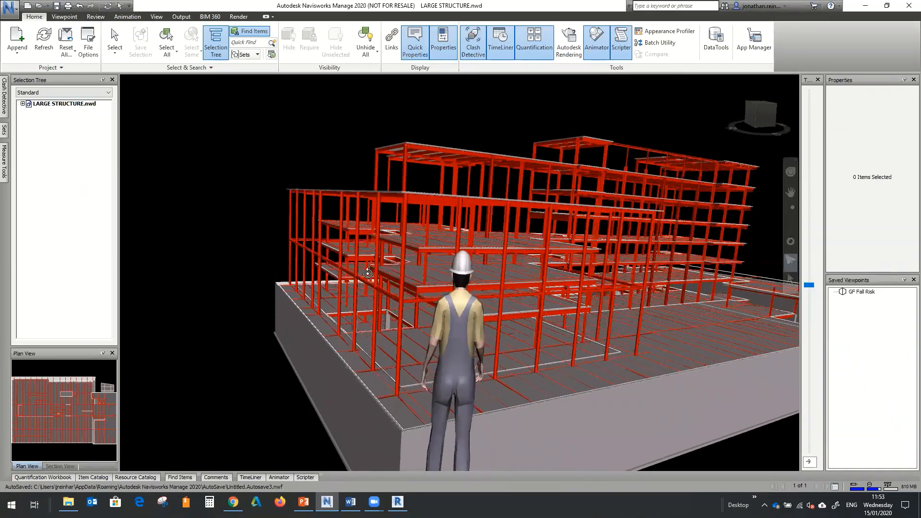
Step: Fly closer over the steel frame and set the model to an elevated corner view of the whole building
drag(342, 290, 340, 303)
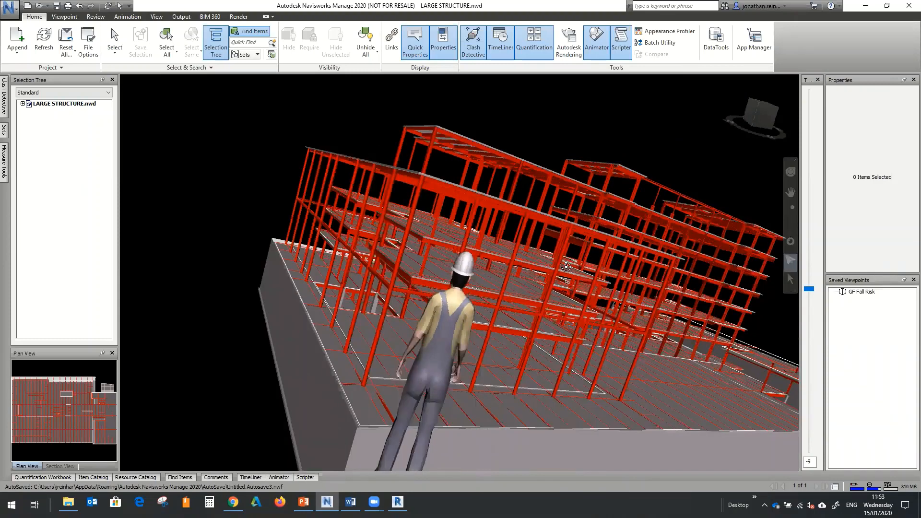
drag(441, 290, 443, 301)
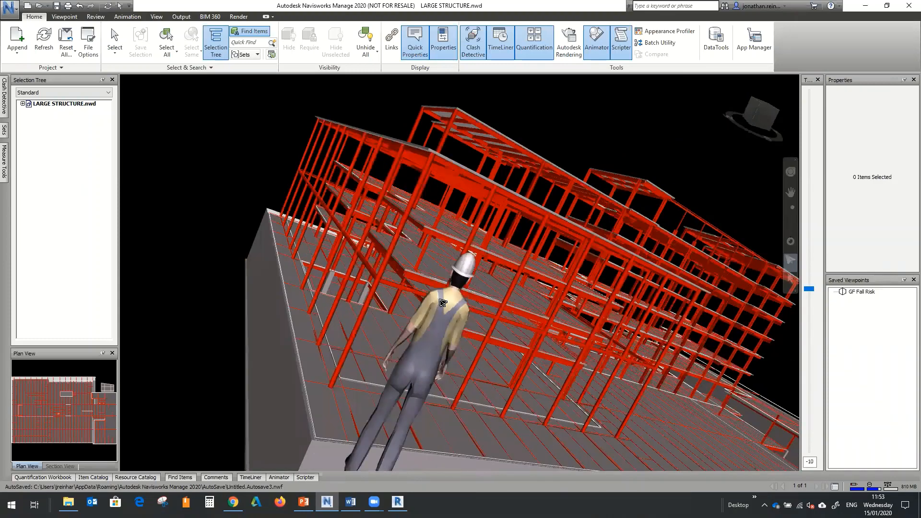
drag(764, 111, 763, 108)
click(770, 103)
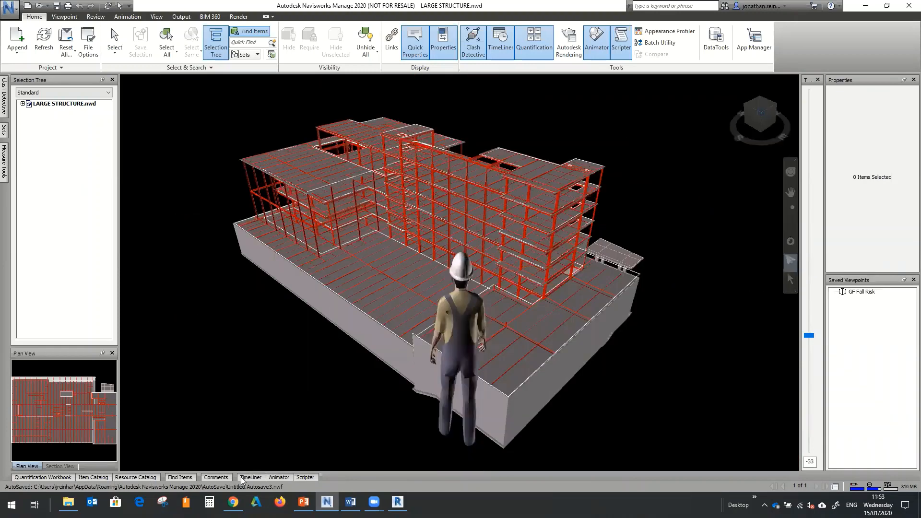
Step: Auto-add TimeLiner tasks for every topmost layer and check the planned dates of the floor and roof tasks
click(243, 477)
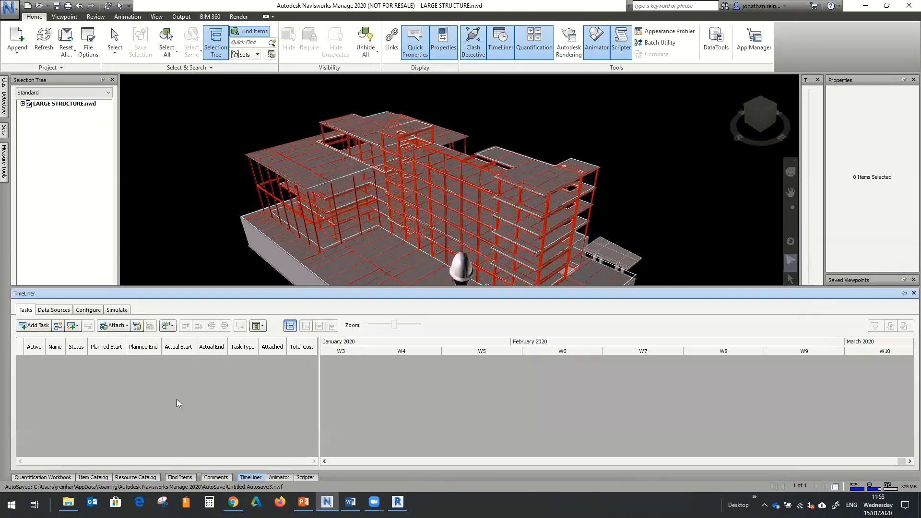
click(77, 326)
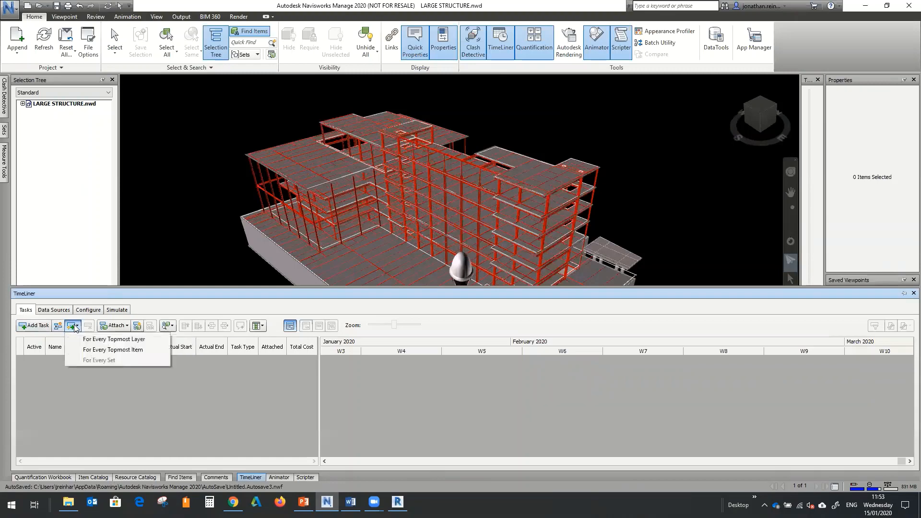
click(141, 340)
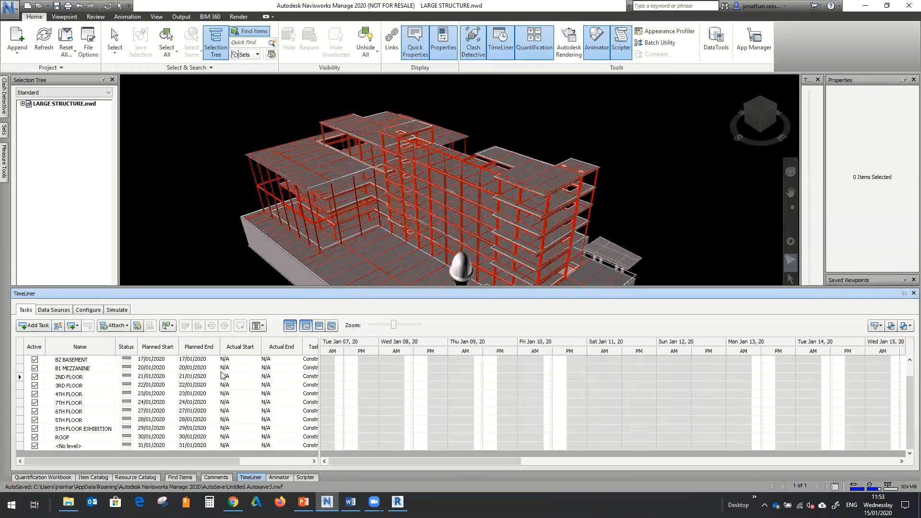
click(194, 437)
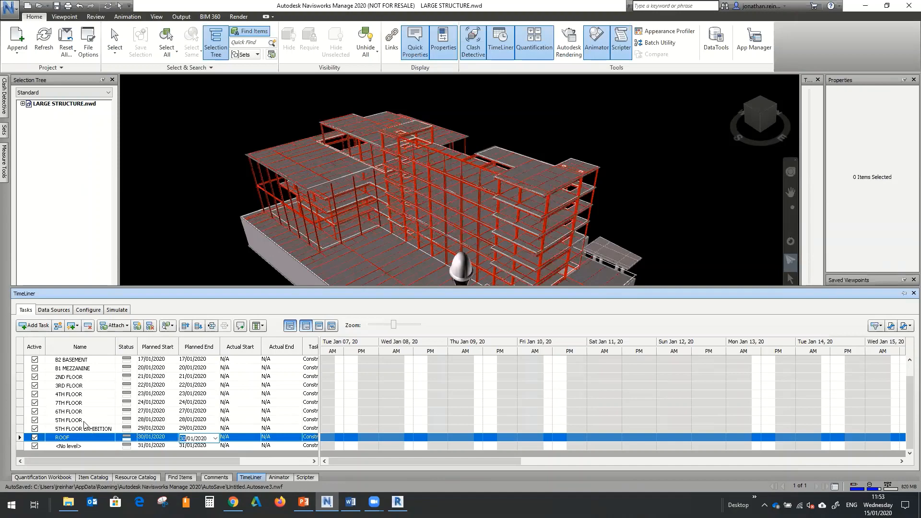
click(174, 412)
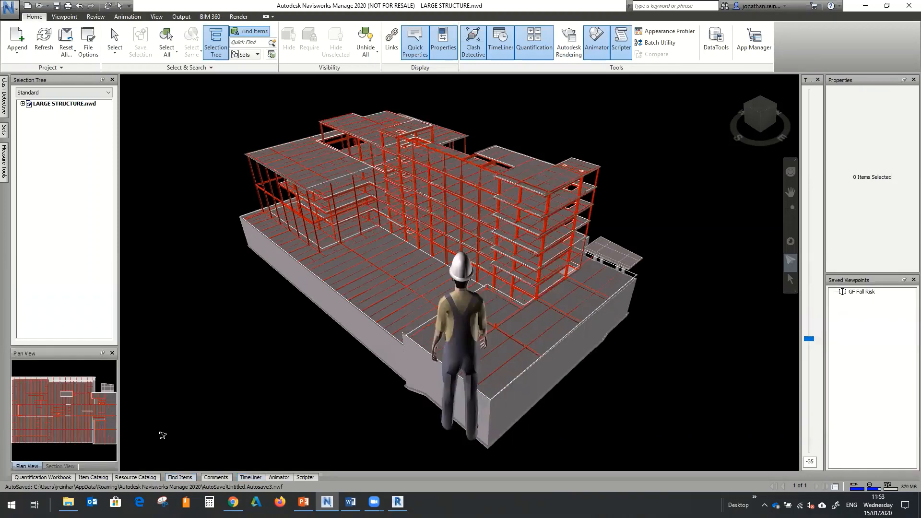
Step: Play the TimeLiner construction simulation through to 31/01/2020 and inspect the completed structure
click(246, 478)
click(116, 309)
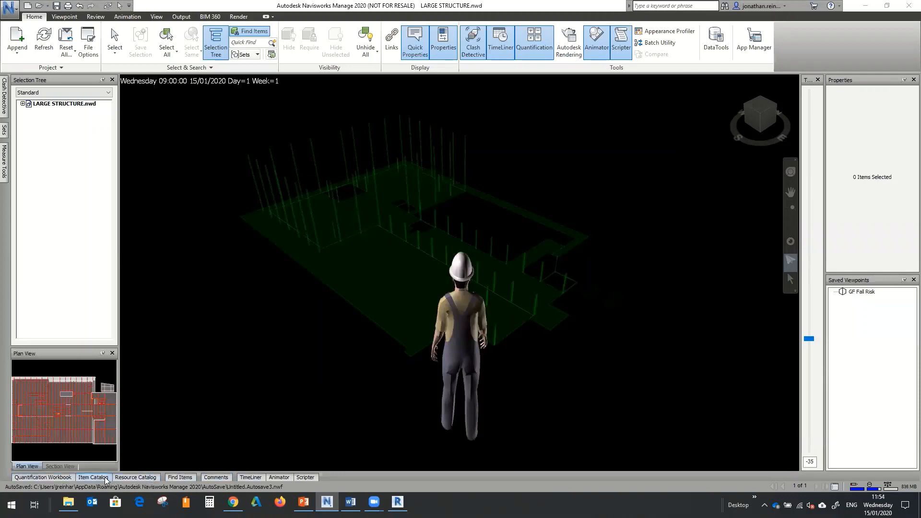
click(93, 478)
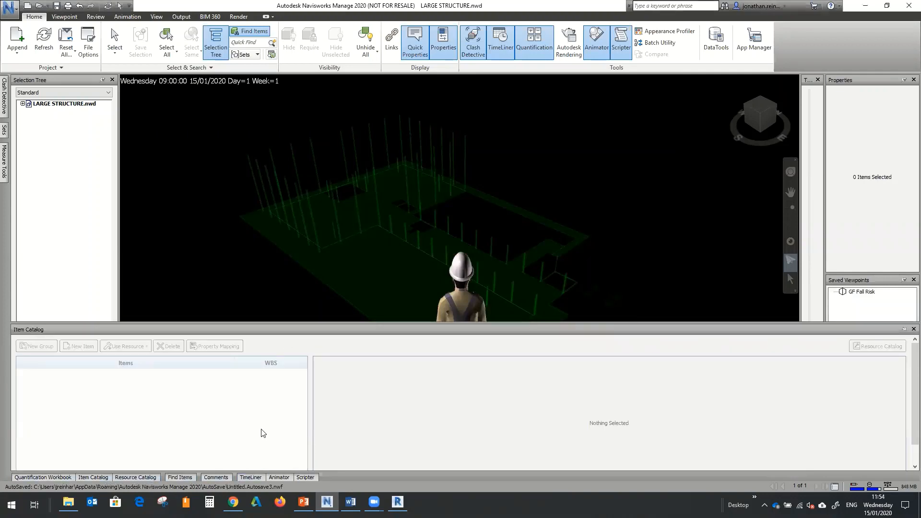
click(245, 478)
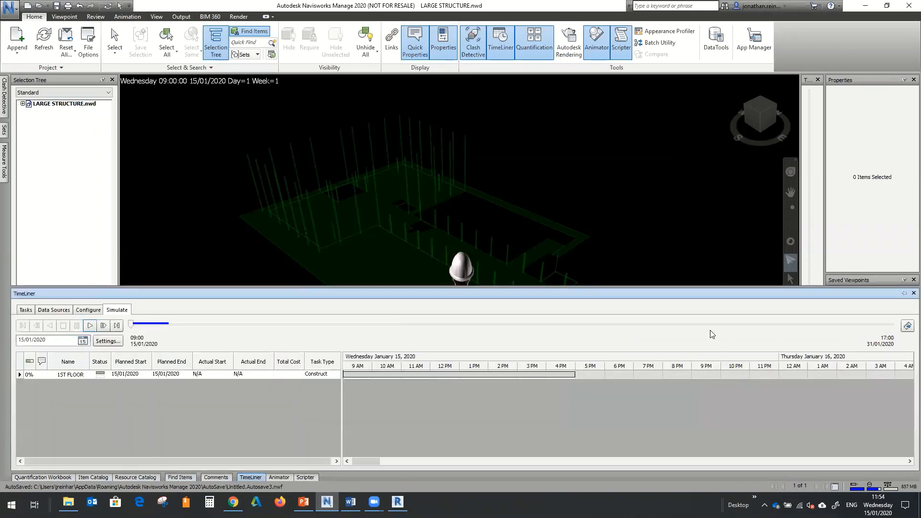
click(90, 326)
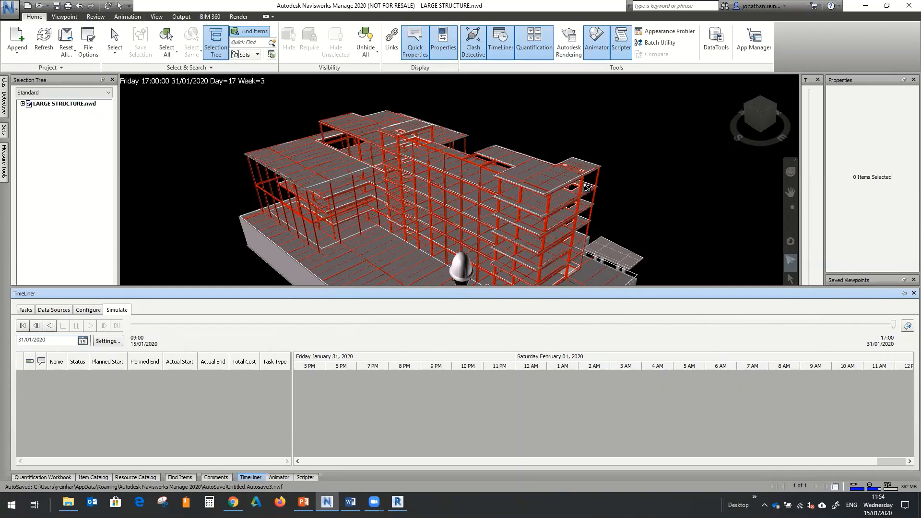
shift+middle_drag(621, 184, 397, 183)
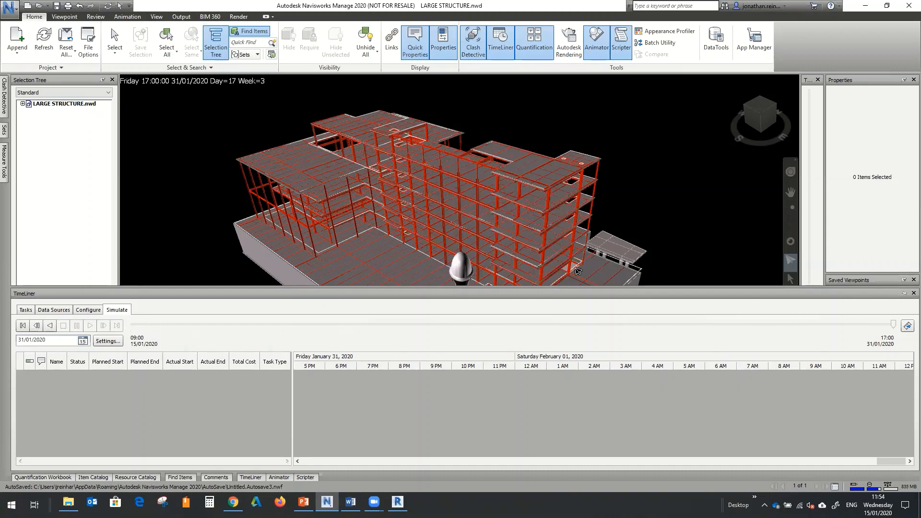
Step: Set up the Quantification project with the CSI-16 catalog, metric units and all general takeoff properties
click(48, 477)
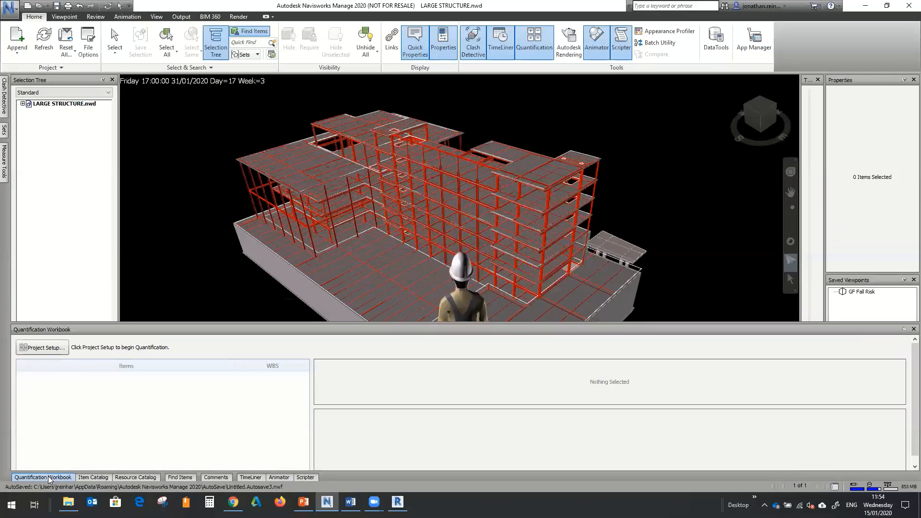
click(50, 478)
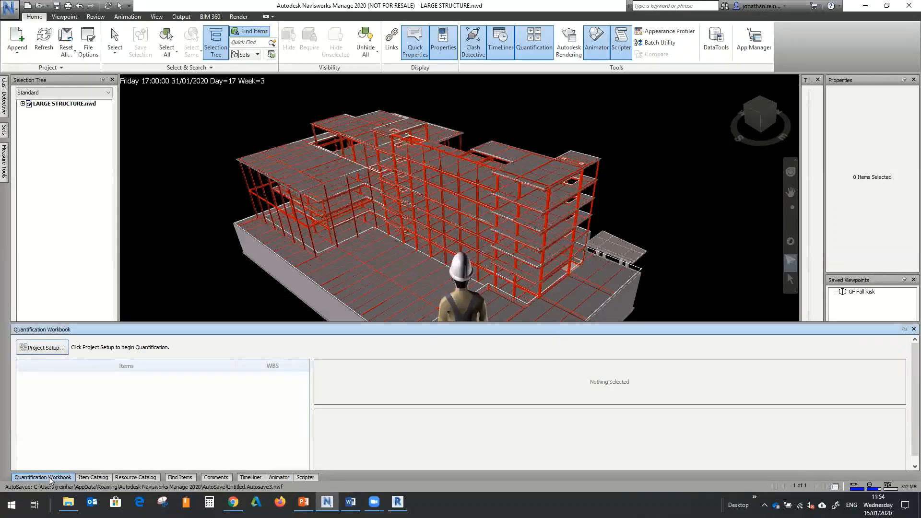
click(43, 347)
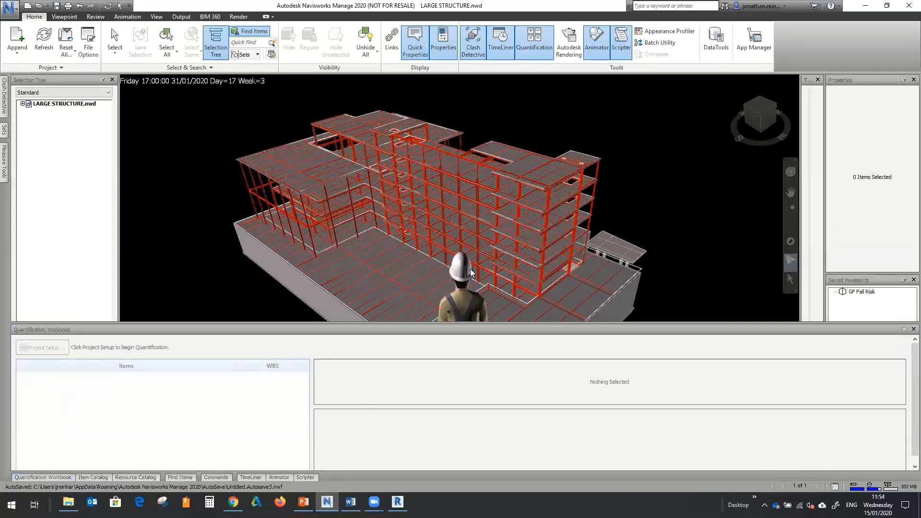
click(360, 226)
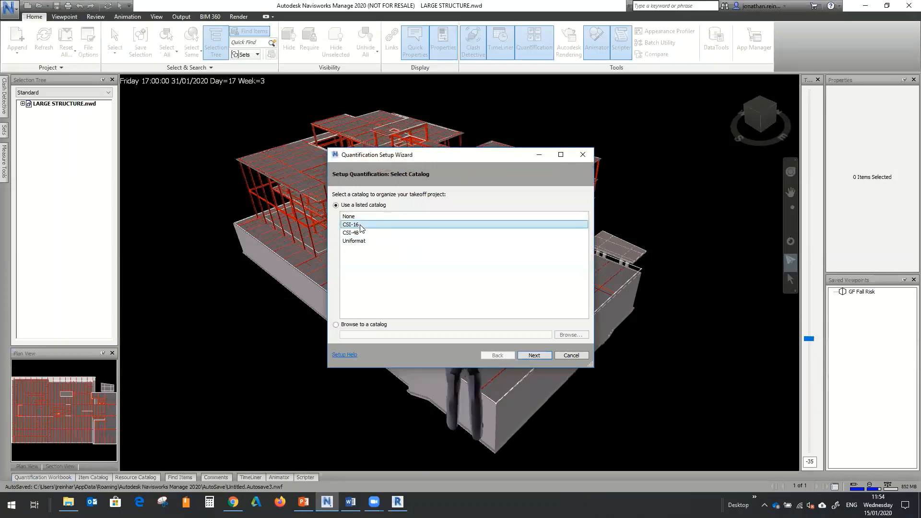
click(534, 355)
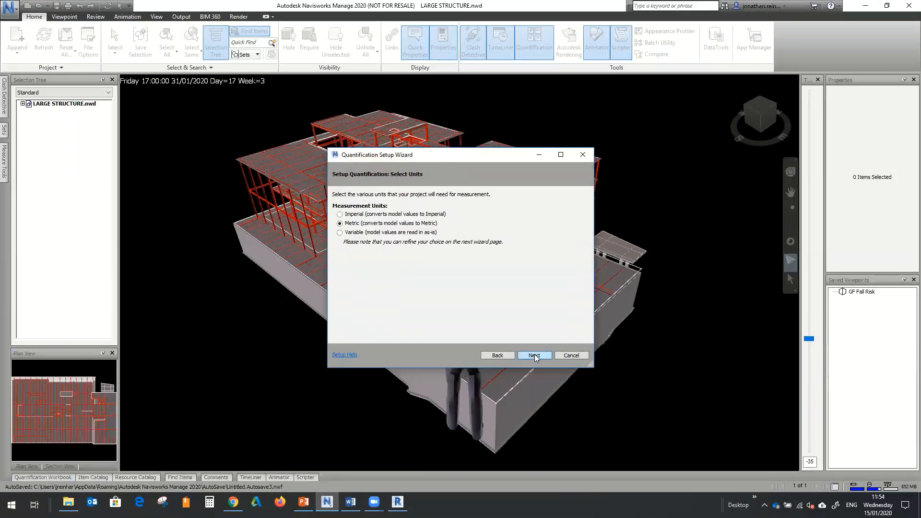
click(535, 355)
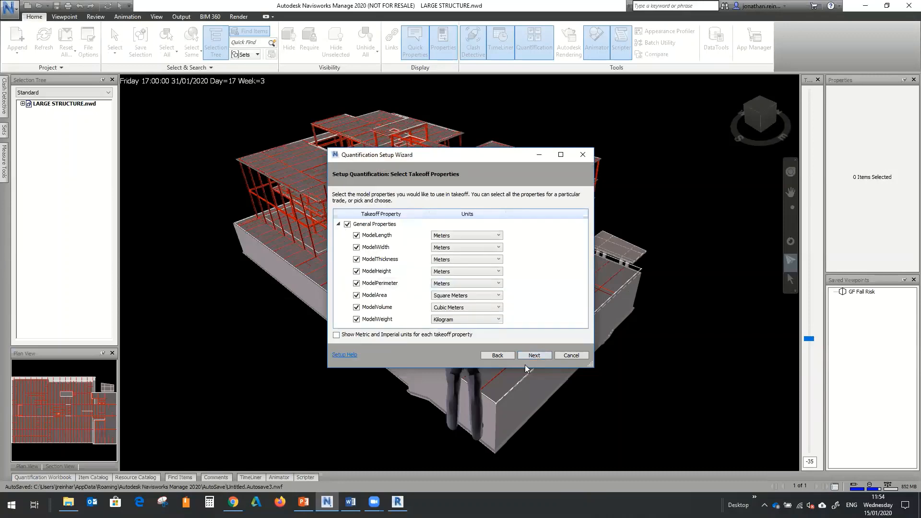
click(538, 357)
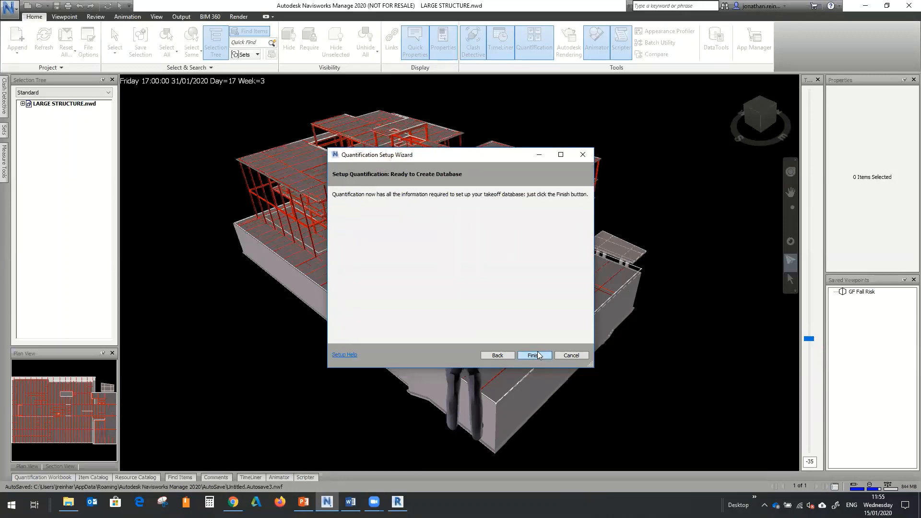
click(534, 356)
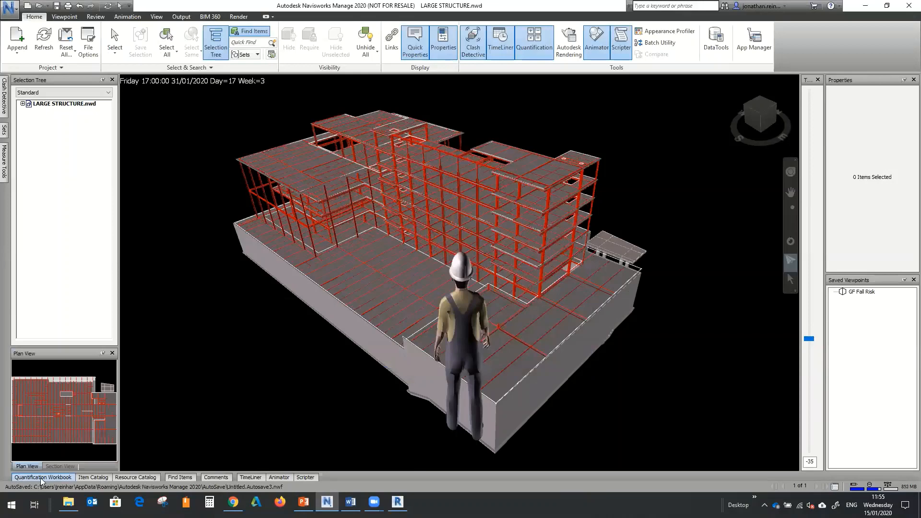
Step: Review the Concrete item, the catalog groups and the import and export options in the Quantification Workbook, and switch to PowerPoint
click(41, 481)
click(72, 412)
scroll(86, 438, down, 3)
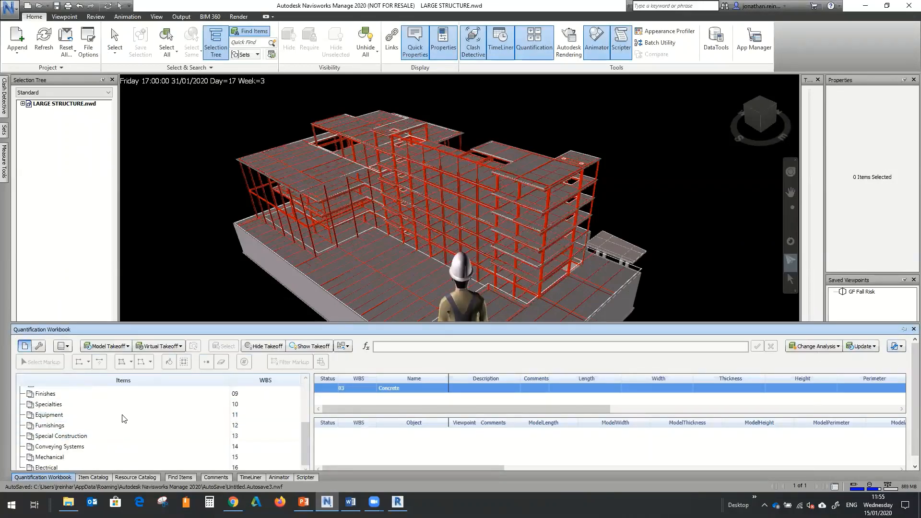
click(896, 346)
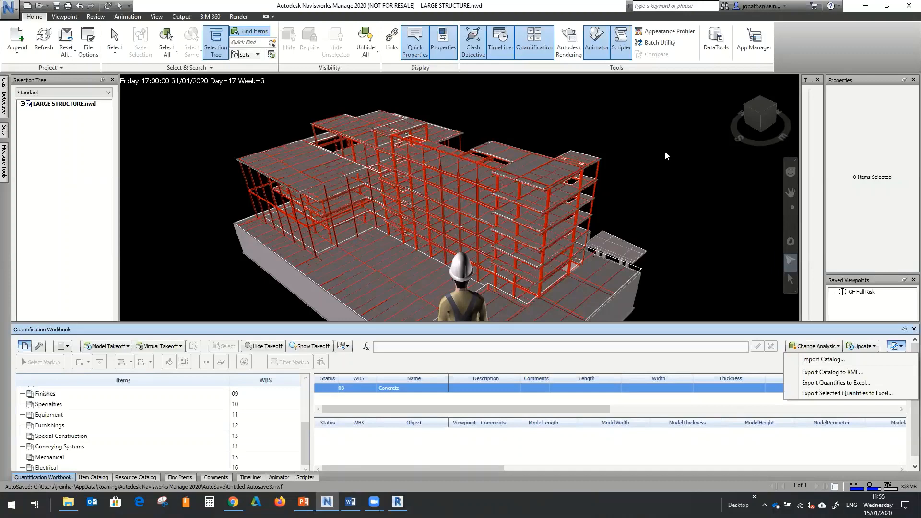
click(303, 502)
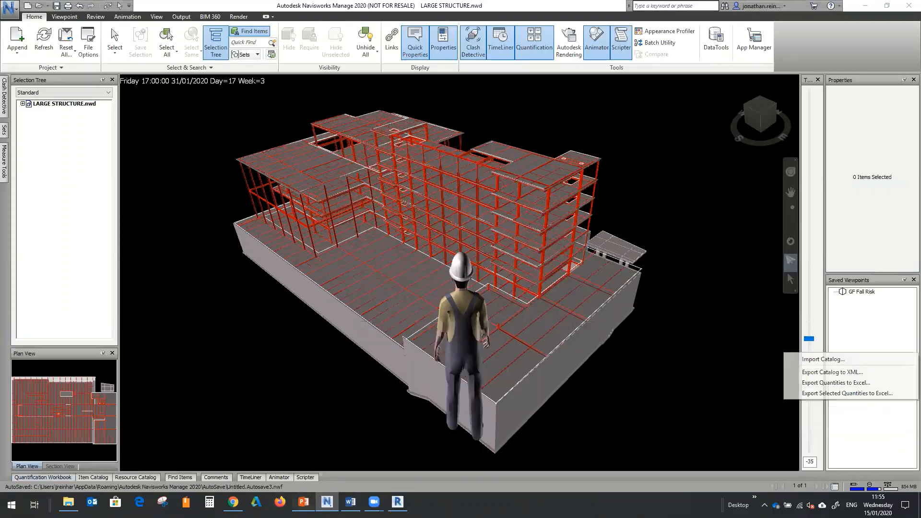